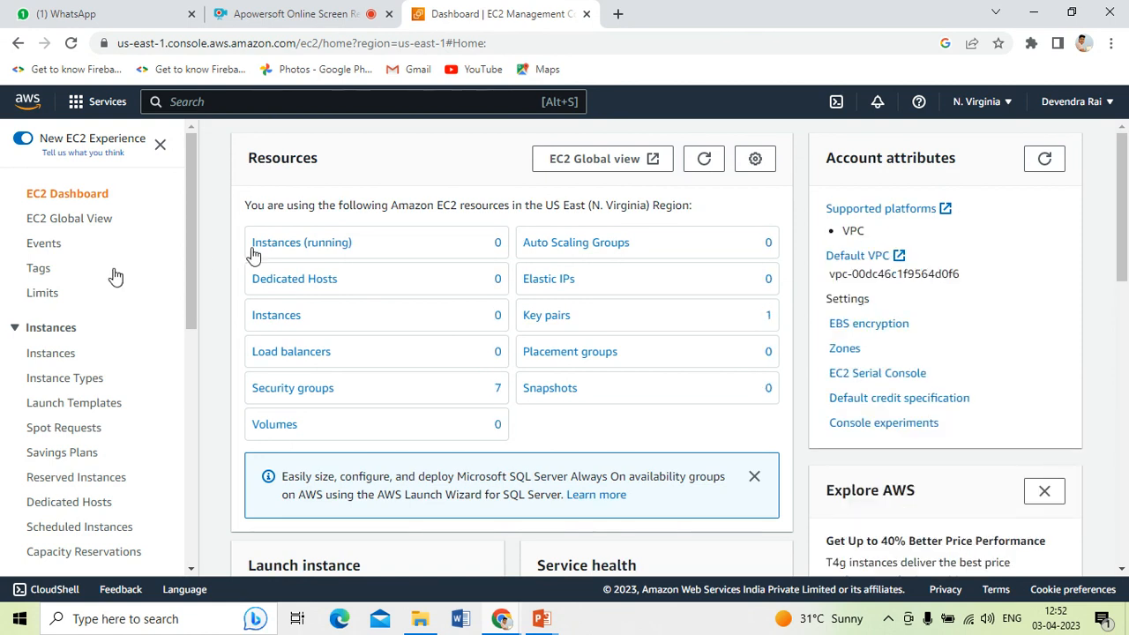
From the running Instances list, start launching a new instance named 'server'
{"action": "left_click", "coordinate": [304, 251]}
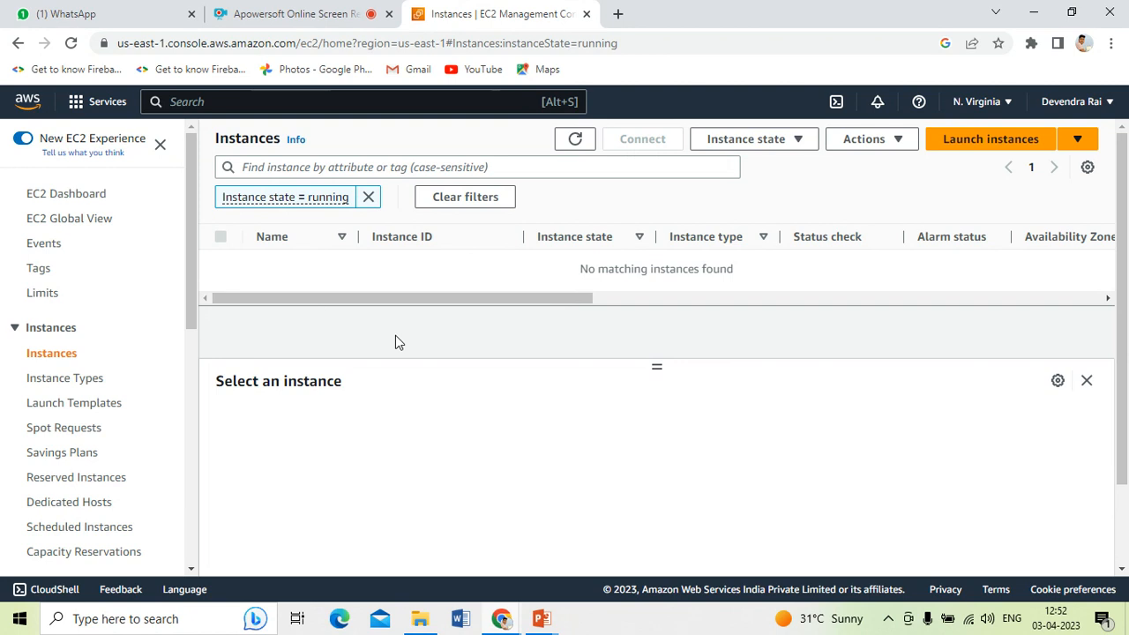
{"action": "left_click", "coordinate": [999, 146]}
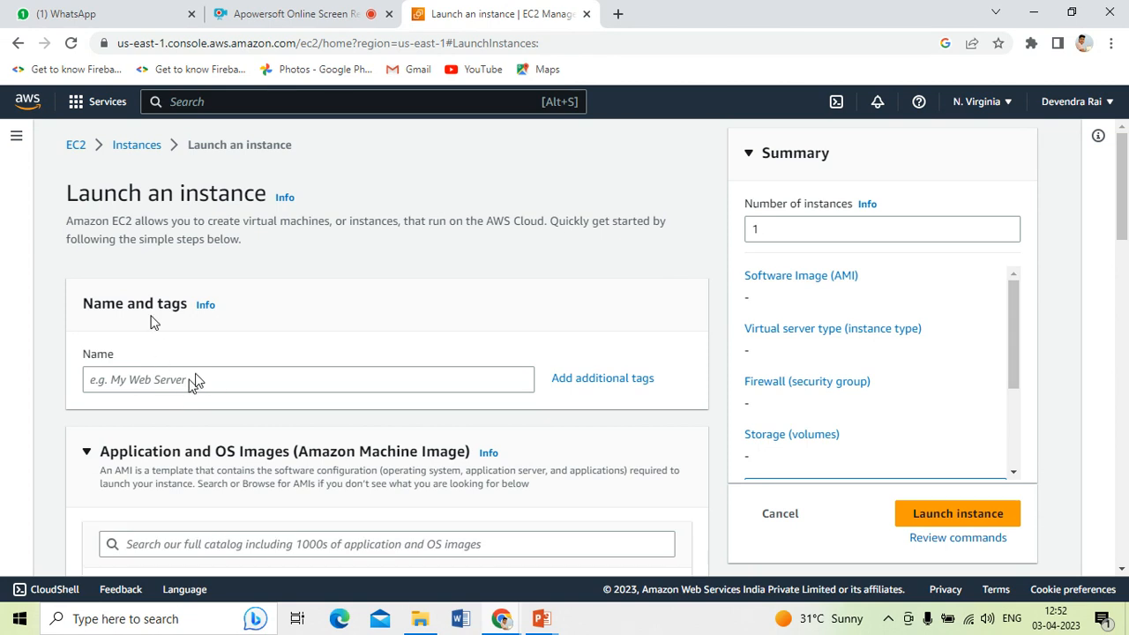
{"action": "left_click", "coordinate": [195, 377]}
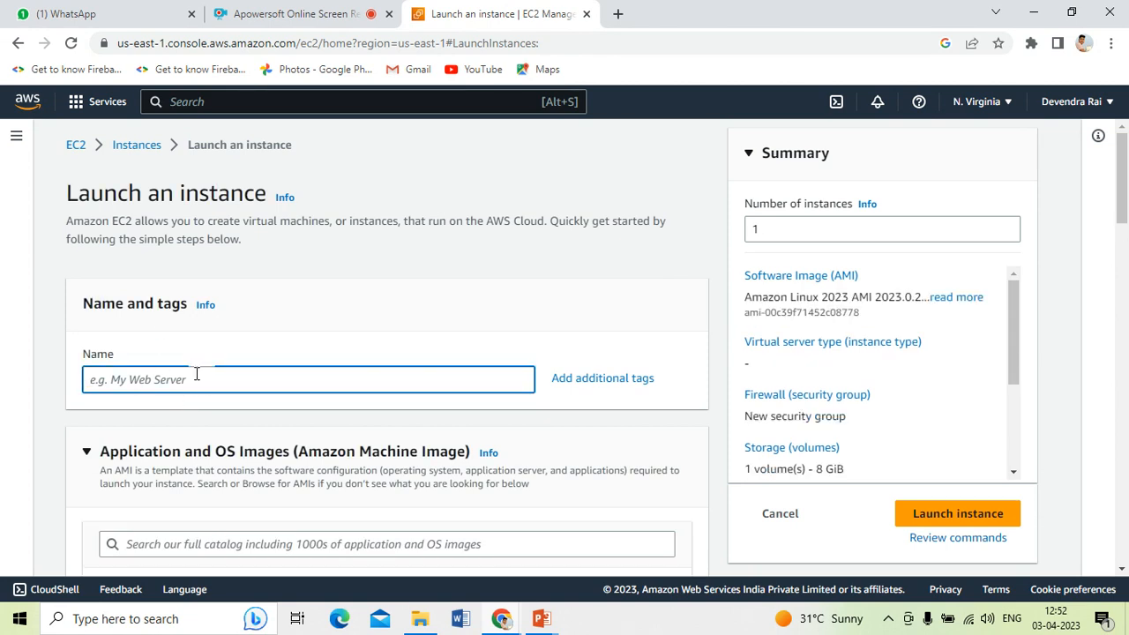
{"action": "type", "text": "server"}
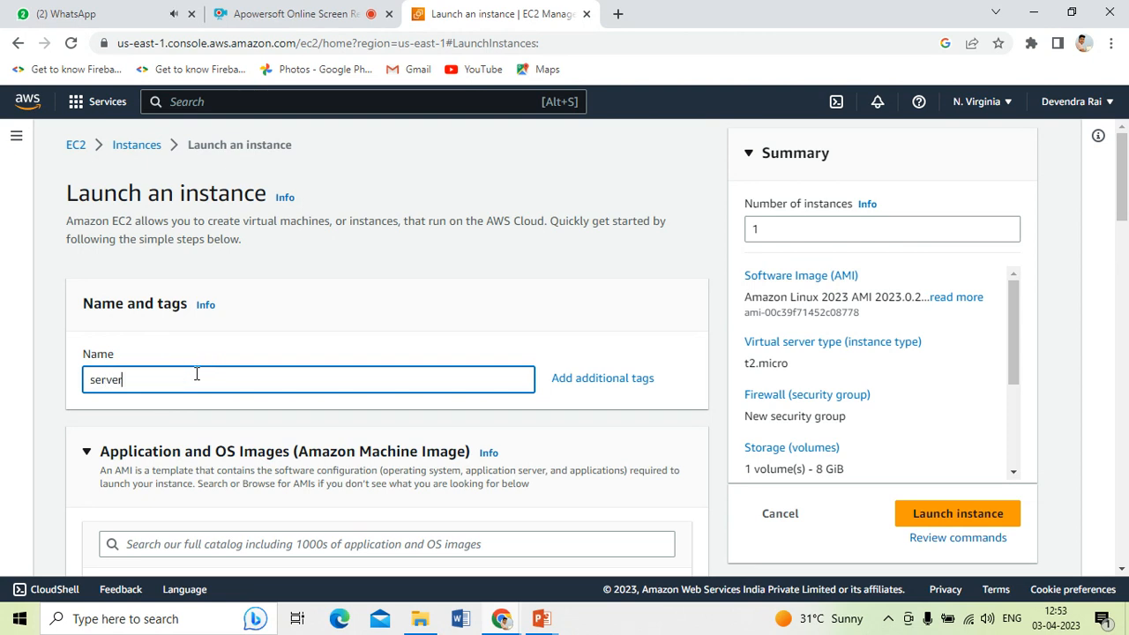
Browse the Quick Start AMIs and keep Amazon Linux 2023 as the image
{"action": "scroll", "coordinate": [199, 388], "scroll_direction": "down", "scroll_amount": 3}
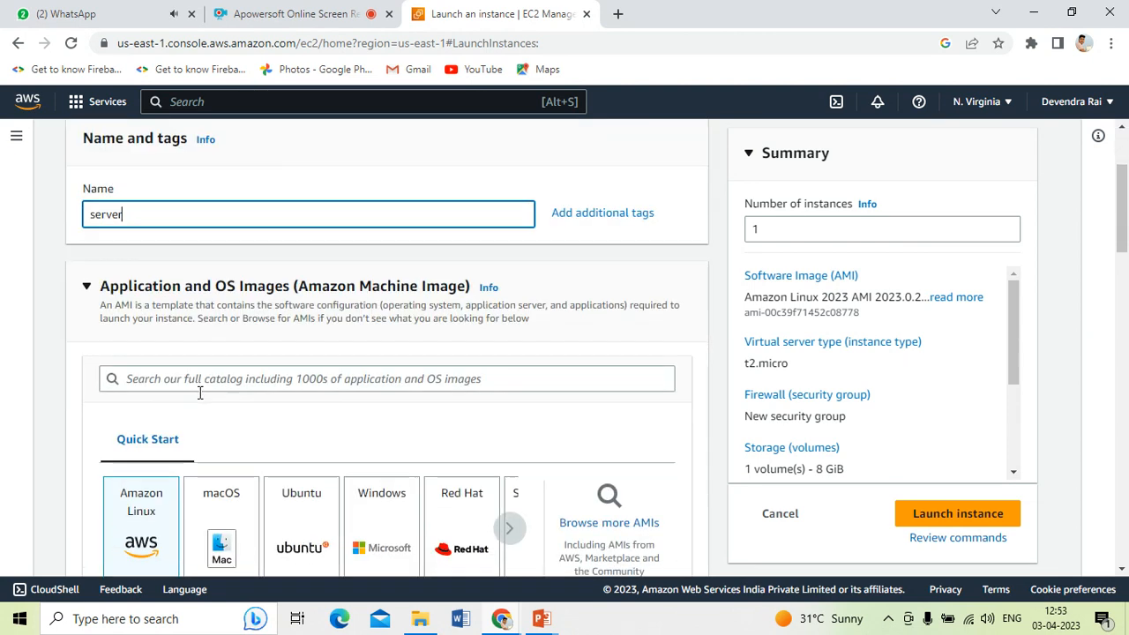
{"action": "scroll", "coordinate": [239, 386], "scroll_direction": "down", "scroll_amount": 2}
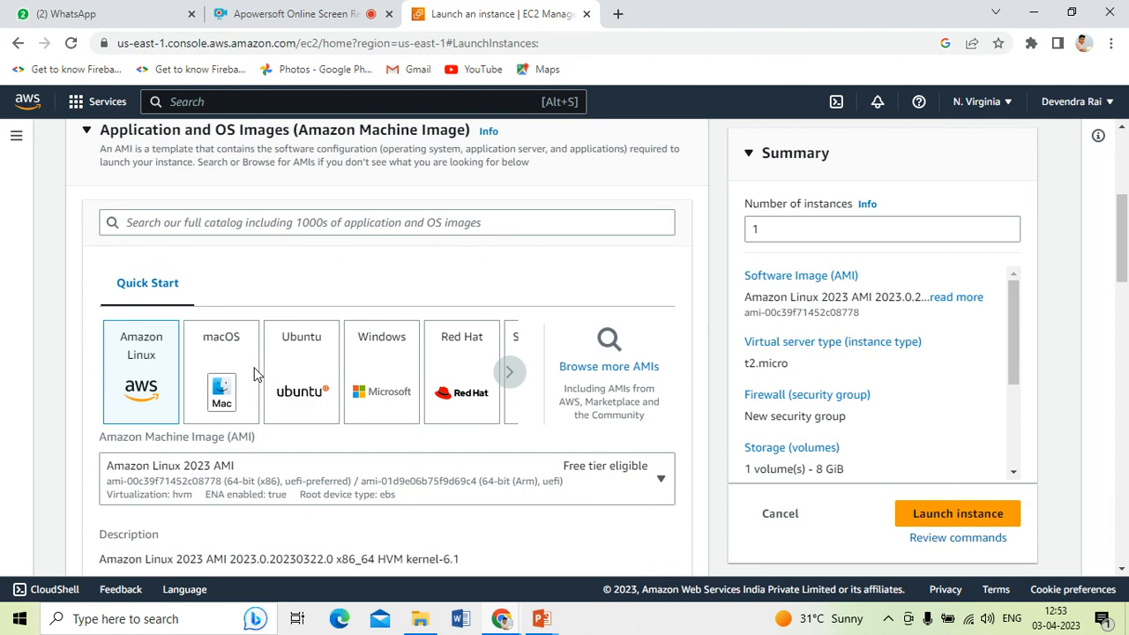
{"action": "left_click", "coordinate": [510, 365]}
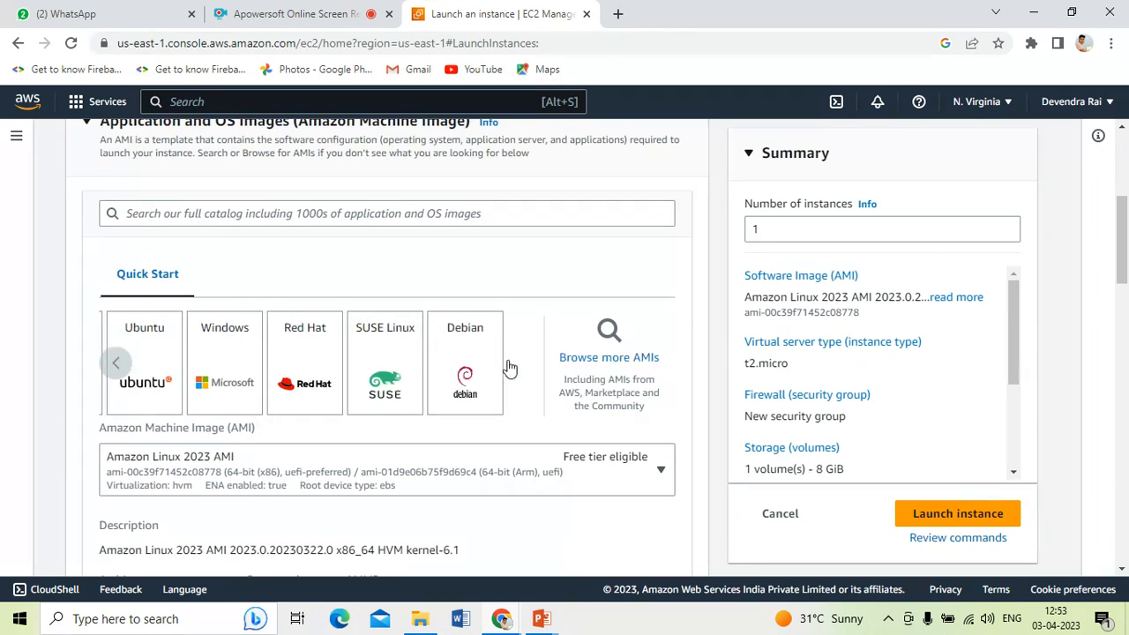
{"action": "left_click", "coordinate": [118, 363]}
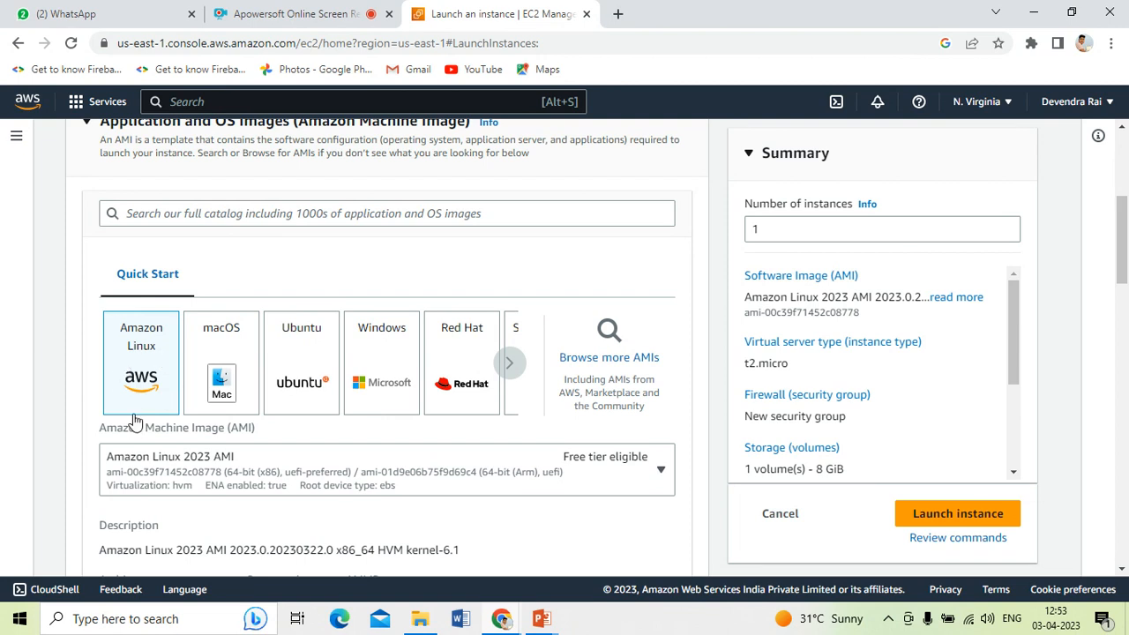
{"action": "scroll", "coordinate": [145, 393], "scroll_direction": "down", "scroll_amount": 1}
{"action": "scroll", "coordinate": [166, 413], "scroll_direction": "down", "scroll_amount": 1}
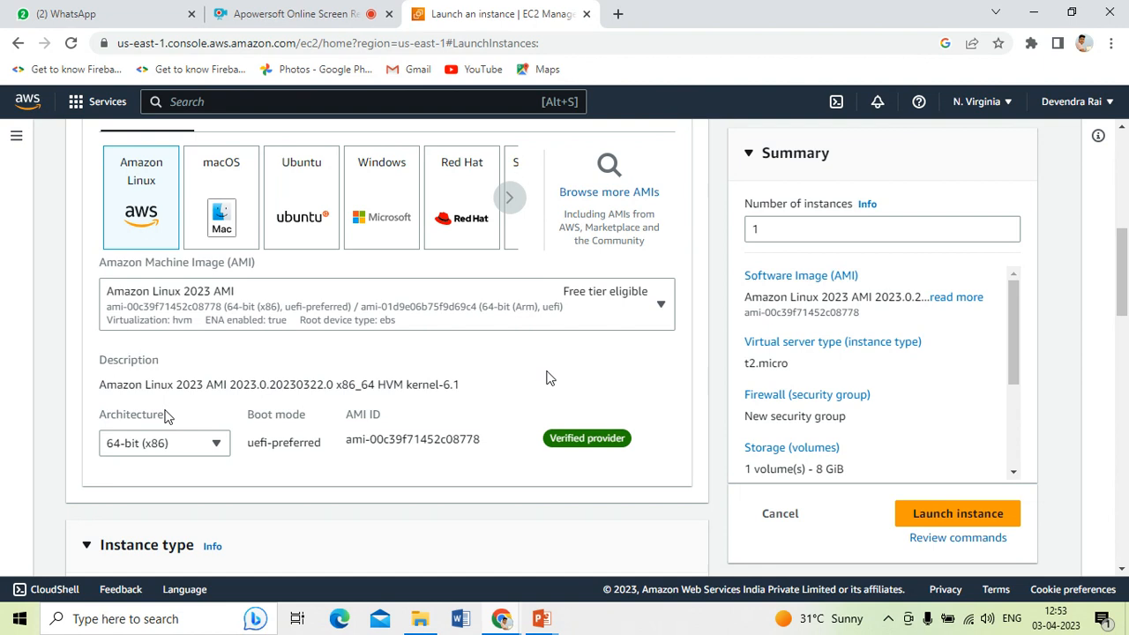
{"action": "scroll", "coordinate": [231, 426], "scroll_direction": "down", "scroll_amount": 1}
{"action": "scroll", "coordinate": [231, 426], "scroll_direction": "down", "scroll_amount": 2}
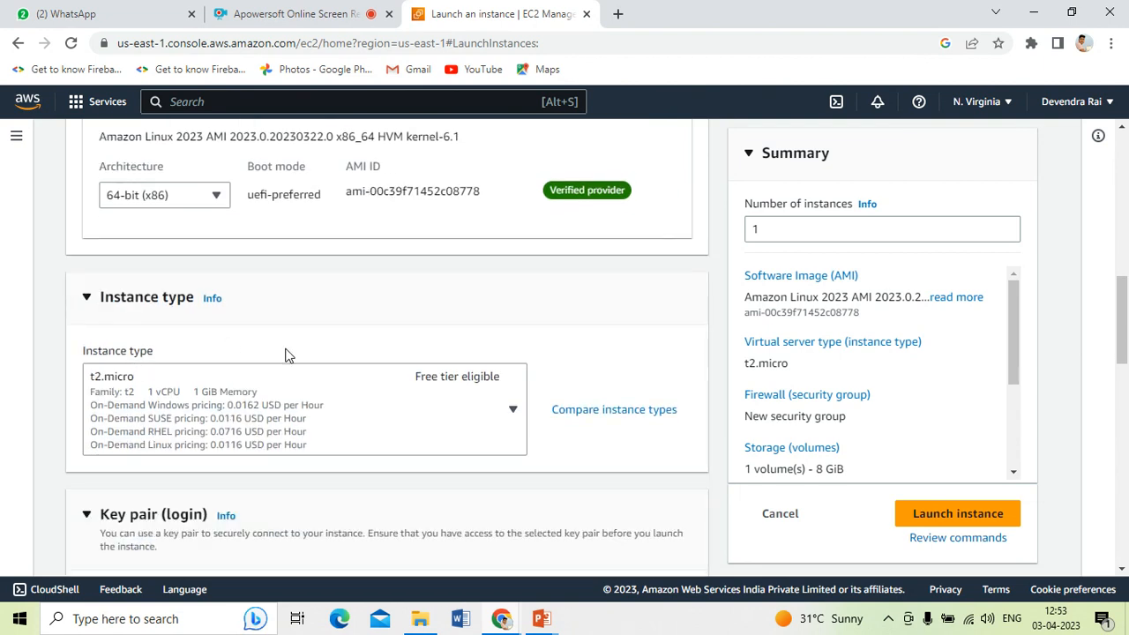
{"action": "left_click", "coordinate": [513, 412]}
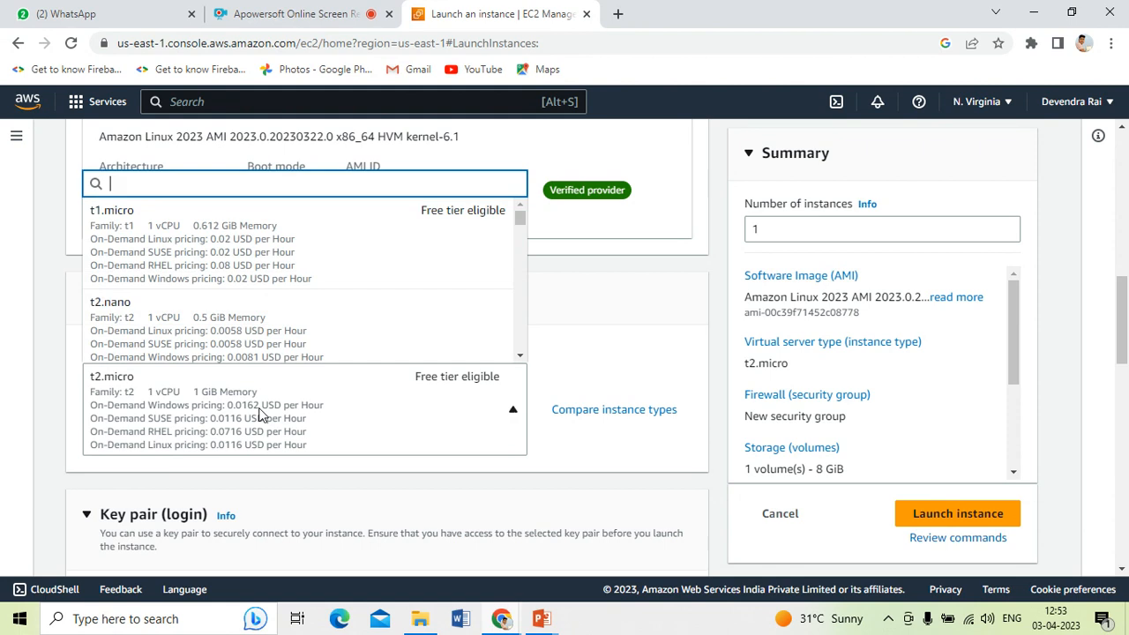
Keep the t2.micro instance type and choose the existing login key pair
{"action": "left_click", "coordinate": [147, 405]}
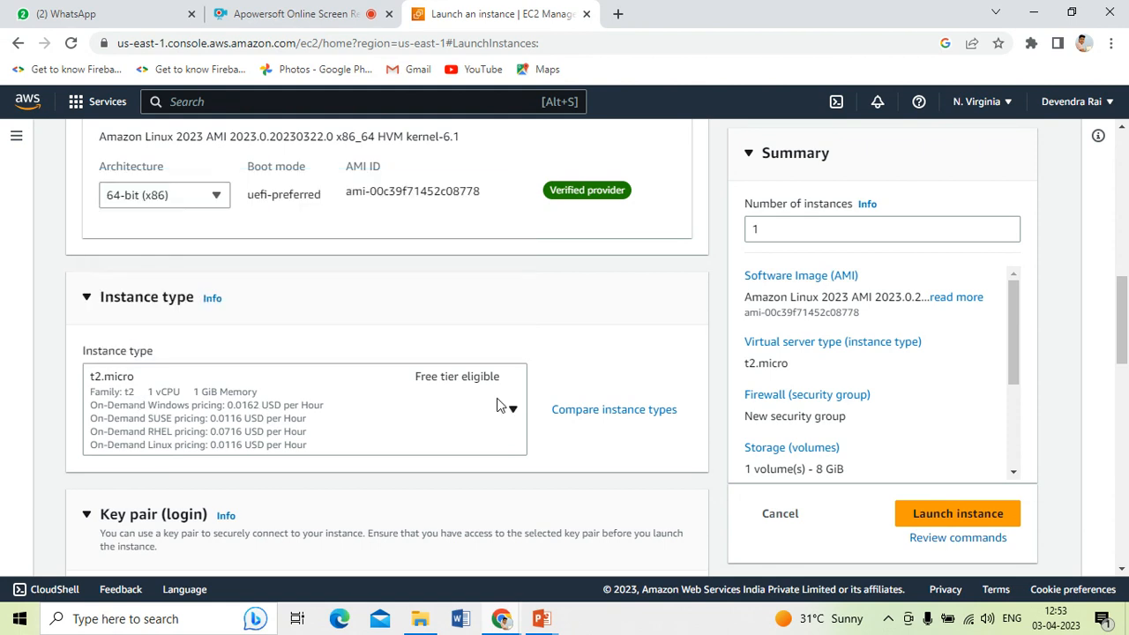
{"action": "scroll", "coordinate": [432, 411], "scroll_direction": "down", "scroll_amount": 2}
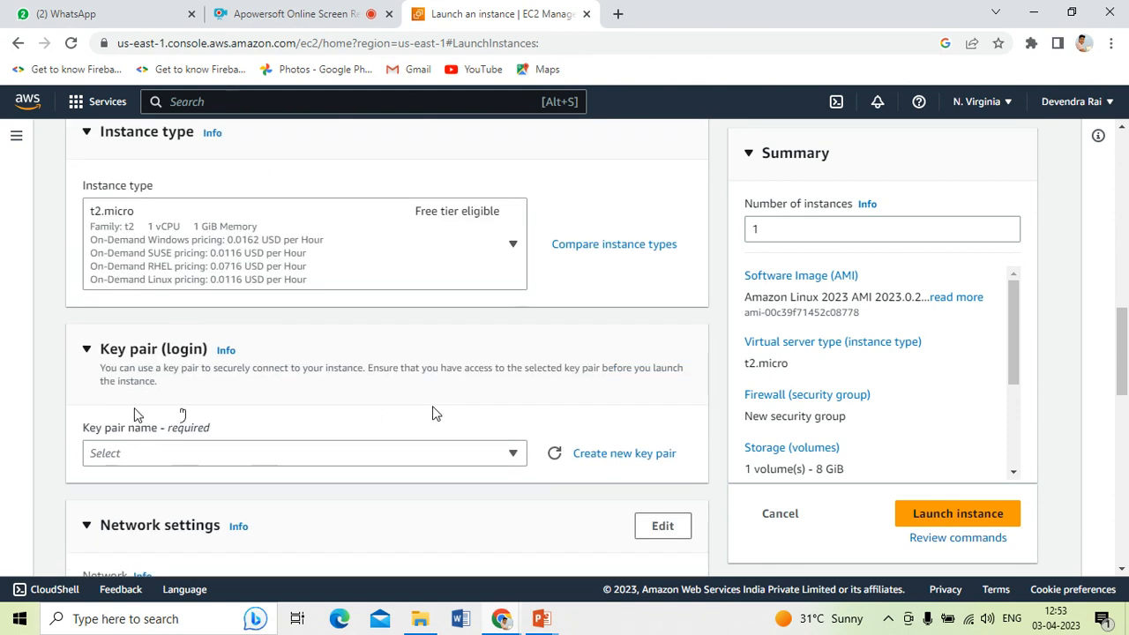
{"action": "scroll", "coordinate": [432, 412], "scroll_direction": "down", "scroll_amount": 1}
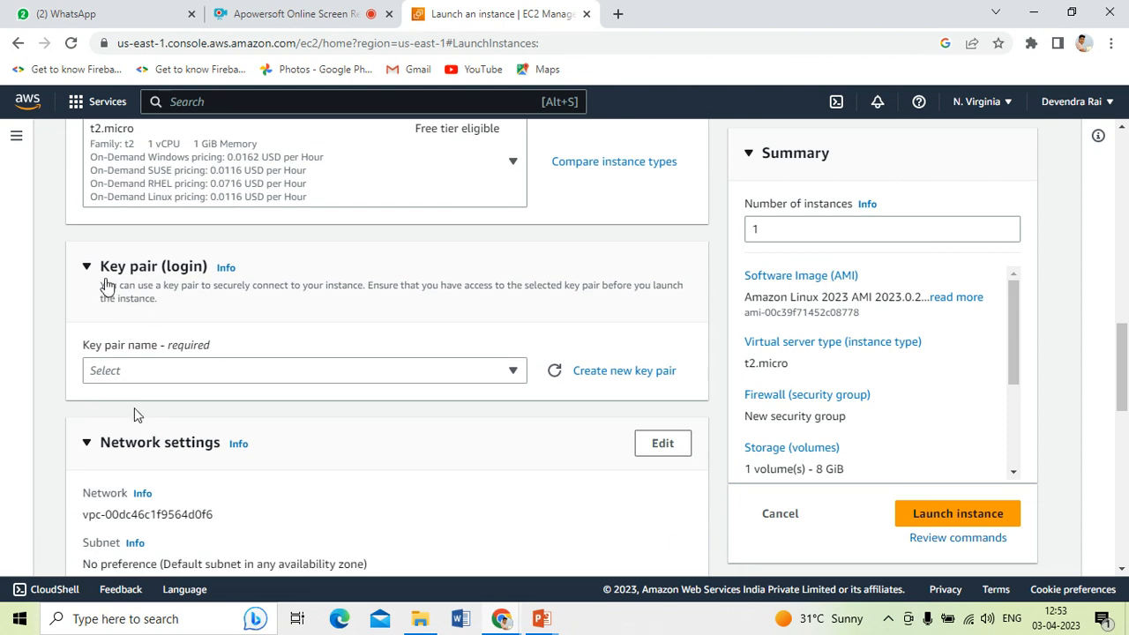
{"action": "left_click", "coordinate": [183, 370]}
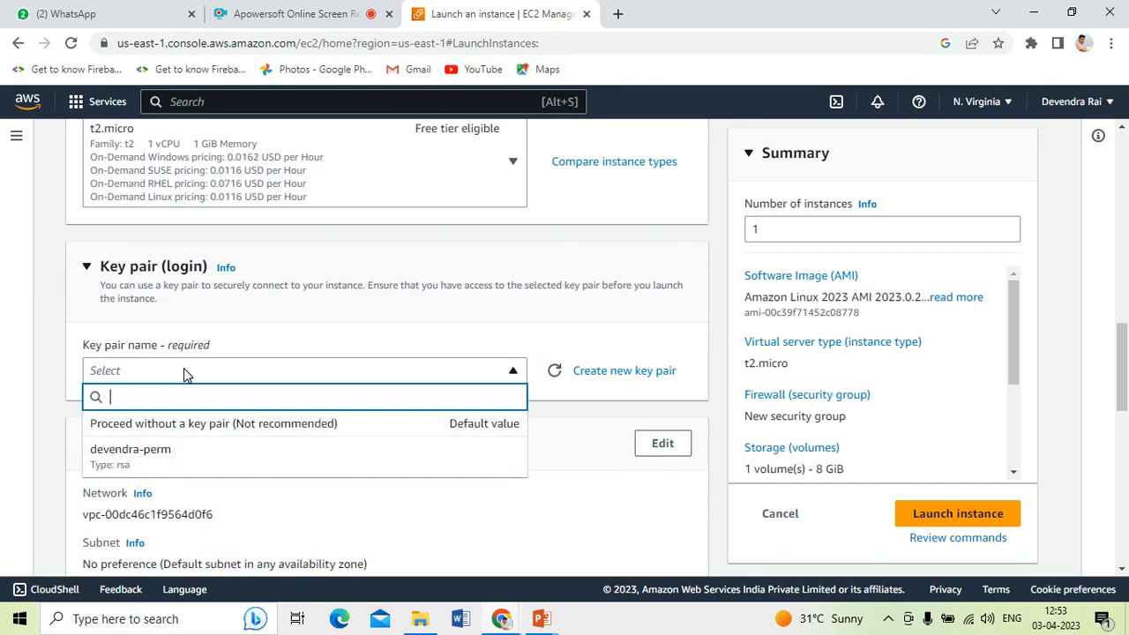
{"action": "left_click", "coordinate": [188, 465]}
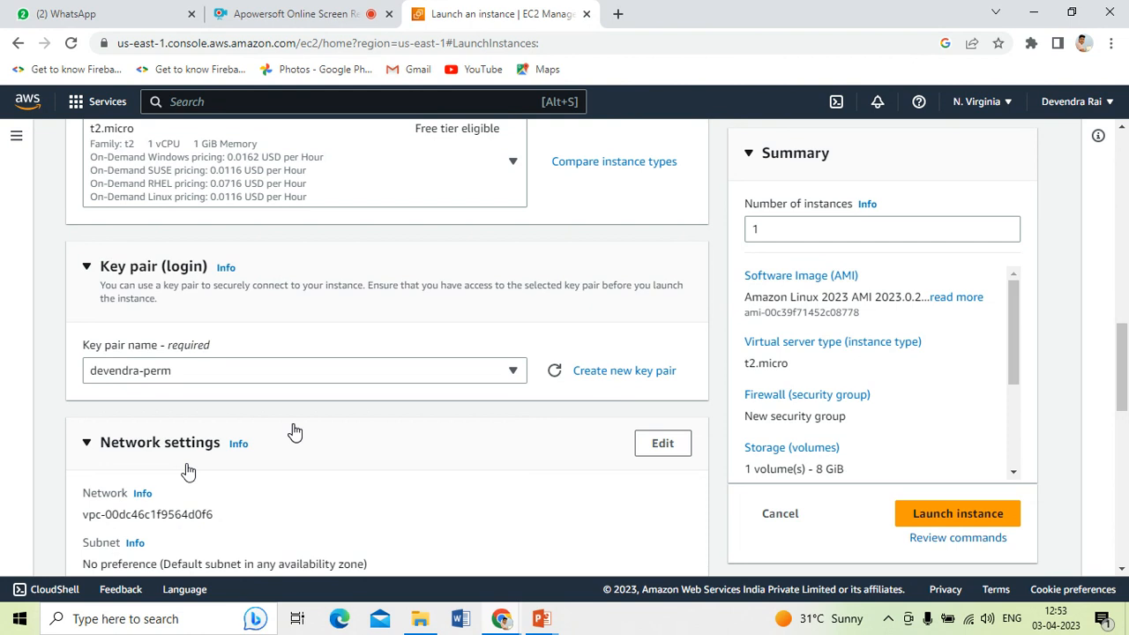
Review the default network settings with SSH and the 8 GiB gp3 storage
{"action": "scroll", "coordinate": [188, 472], "scroll_direction": "down", "scroll_amount": 2}
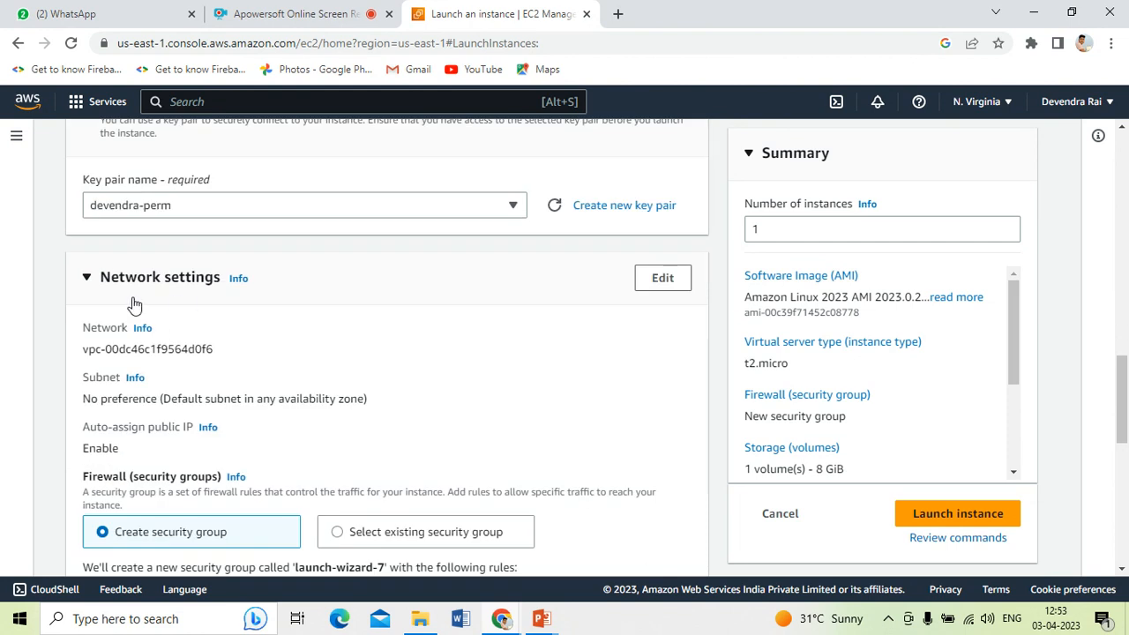
{"action": "scroll", "coordinate": [209, 432], "scroll_direction": "down", "scroll_amount": 5}
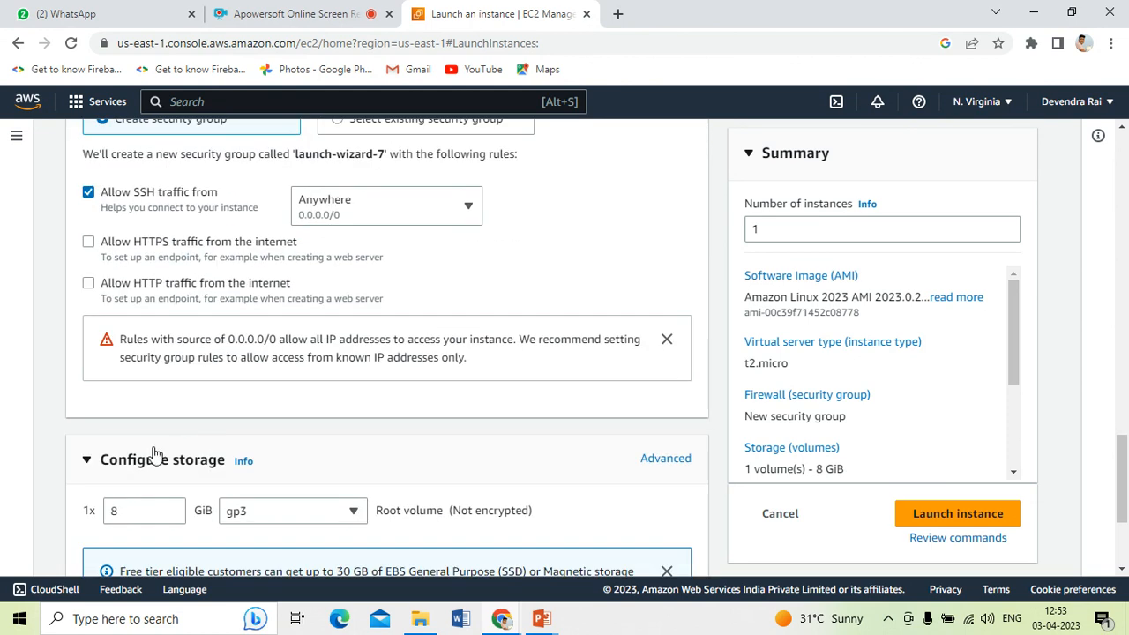
{"action": "scroll", "coordinate": [247, 447], "scroll_direction": "down", "scroll_amount": 3}
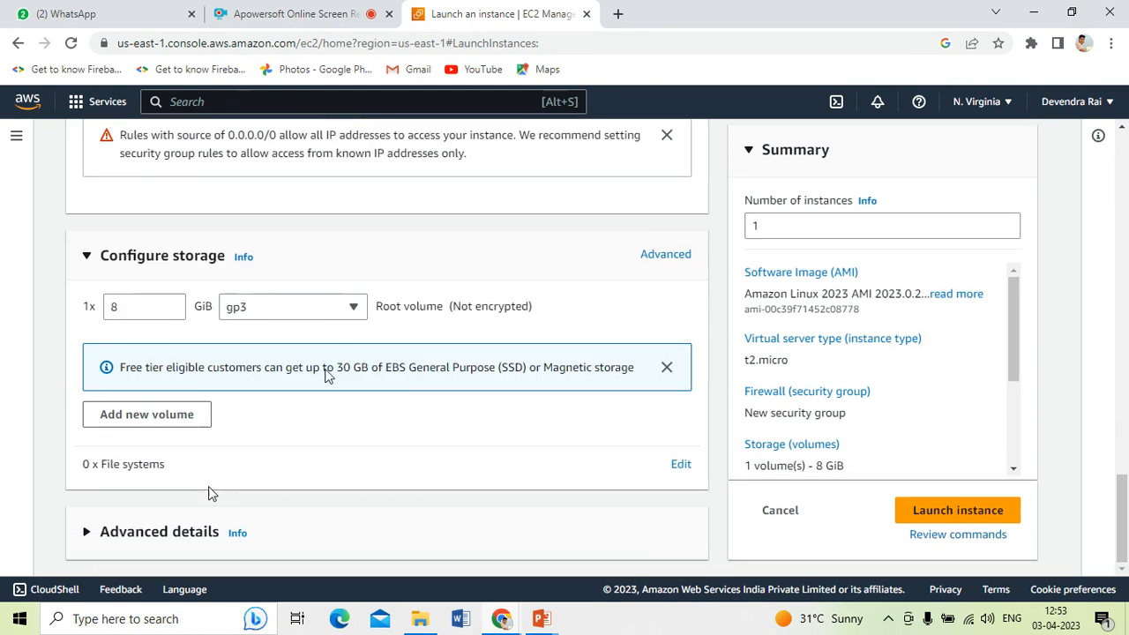
{"action": "left_click_drag", "start_coordinate": [338, 366], "coordinate": [420, 367]}
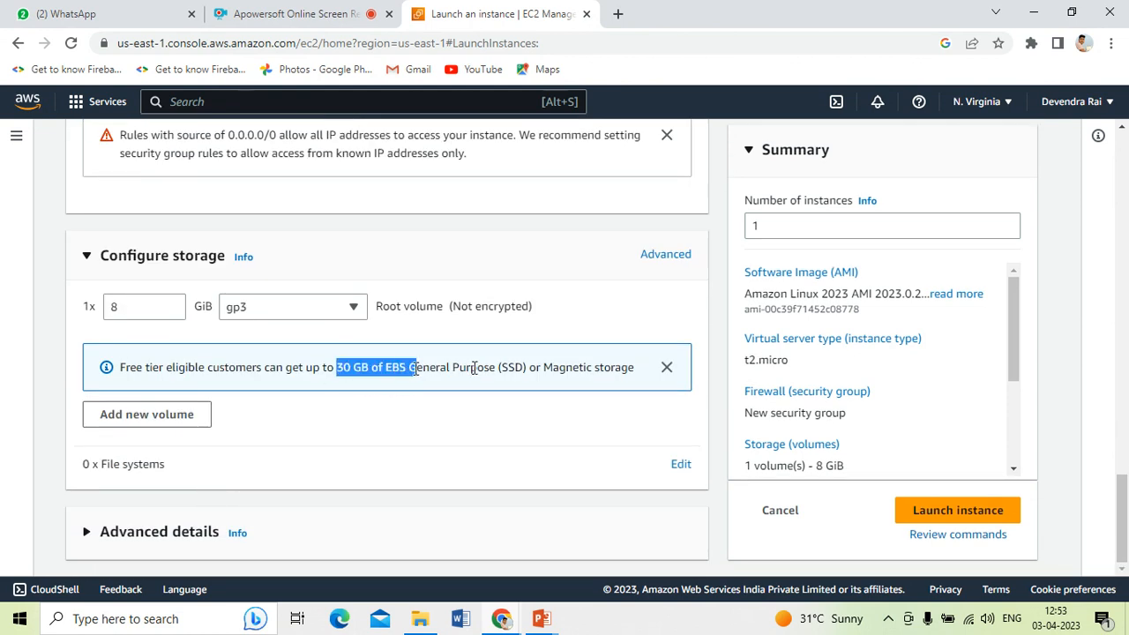
{"action": "left_click", "coordinate": [521, 365]}
{"action": "scroll", "coordinate": [540, 462], "scroll_direction": "up", "scroll_amount": 15}
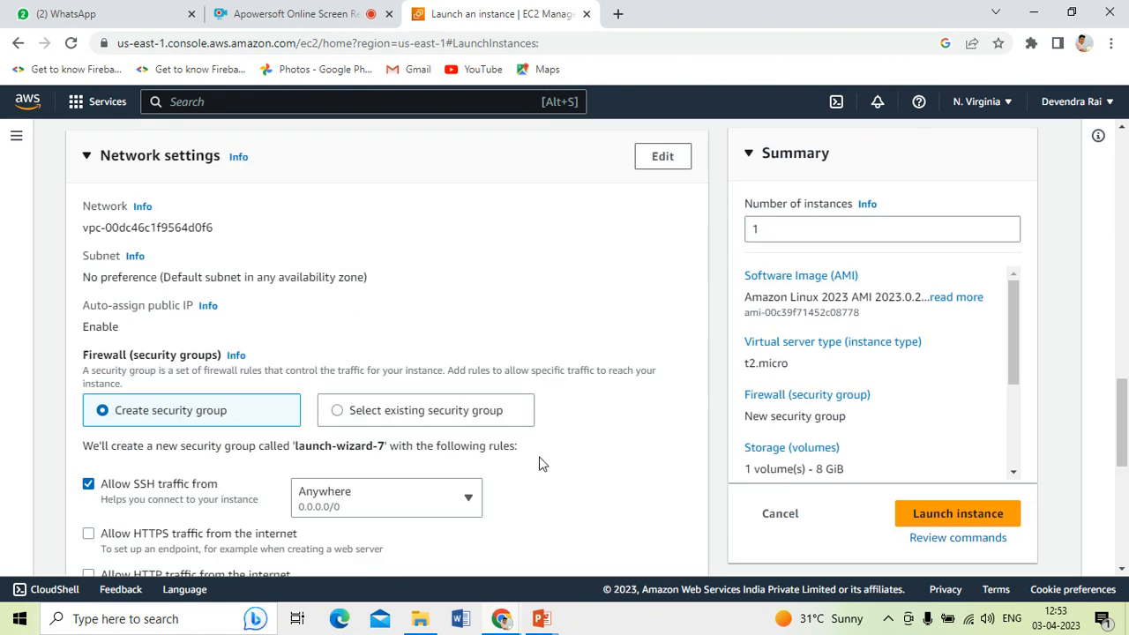
{"action": "scroll", "coordinate": [540, 464], "scroll_direction": "up", "scroll_amount": 2}
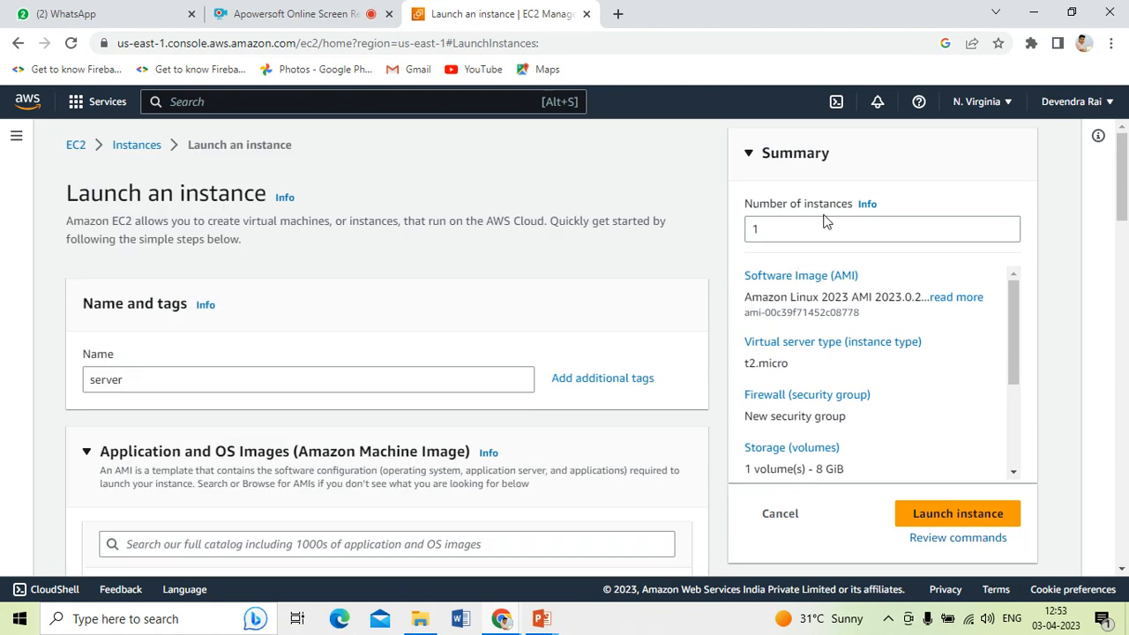
Launch the server instance and view it Pending (t2.micro, us-east-1b) in the Instances list
{"action": "left_click", "coordinate": [959, 516]}
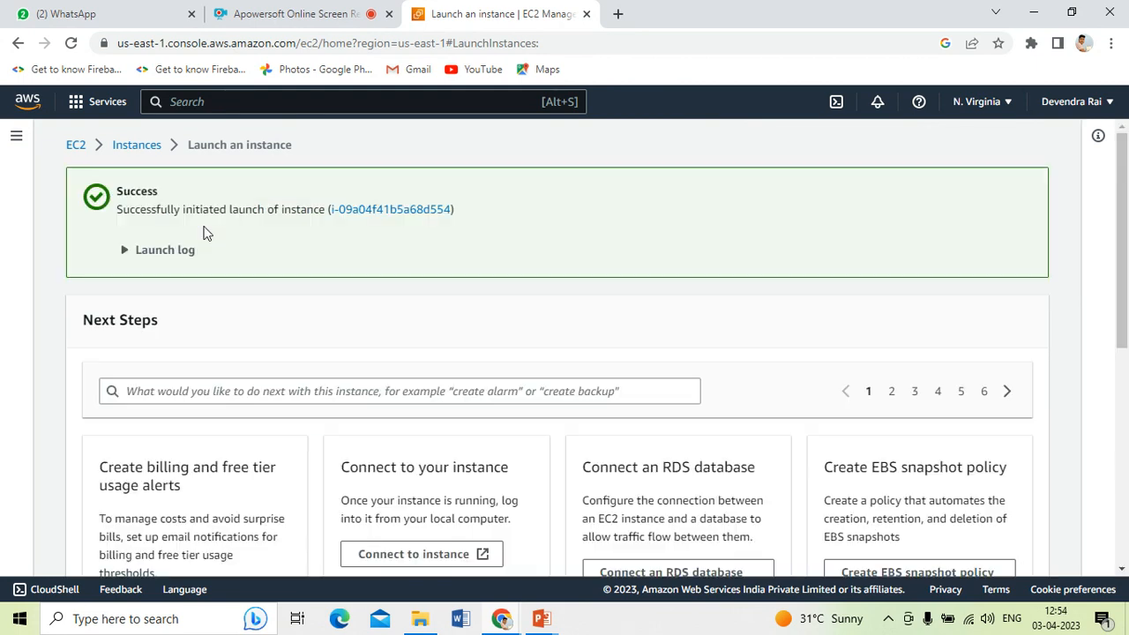
{"action": "scroll", "coordinate": [262, 310], "scroll_direction": "down", "scroll_amount": 1}
{"action": "scroll", "coordinate": [262, 306], "scroll_direction": "up", "scroll_amount": 1}
{"action": "scroll", "coordinate": [303, 248], "scroll_direction": "down", "scroll_amount": 3}
{"action": "scroll", "coordinate": [390, 321], "scroll_direction": "down", "scroll_amount": 3}
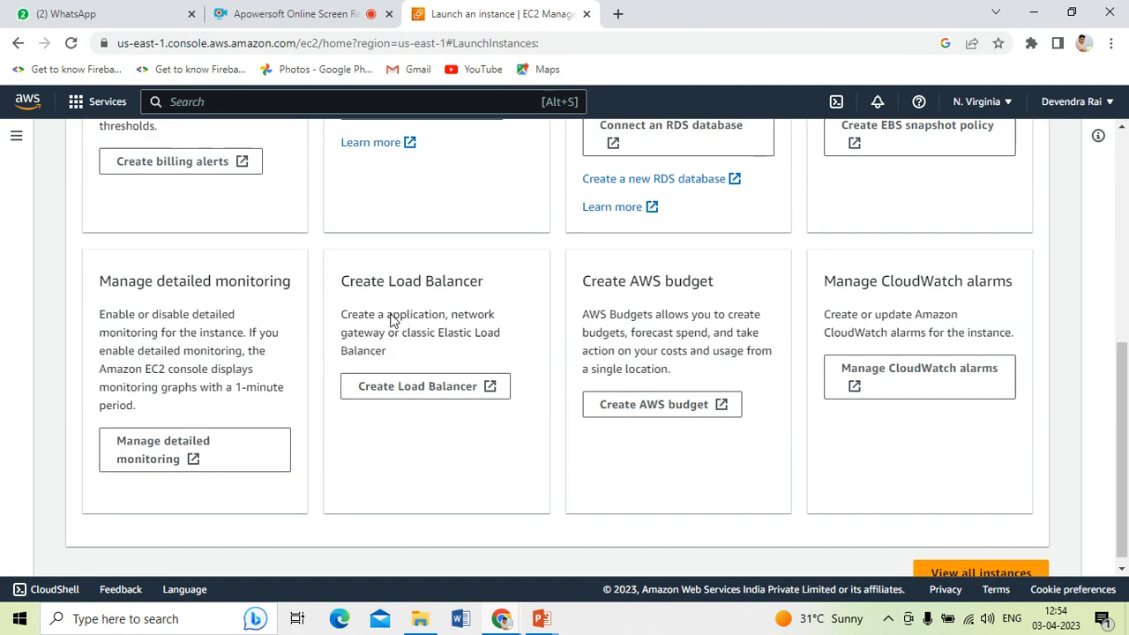
{"action": "left_click", "coordinate": [965, 566]}
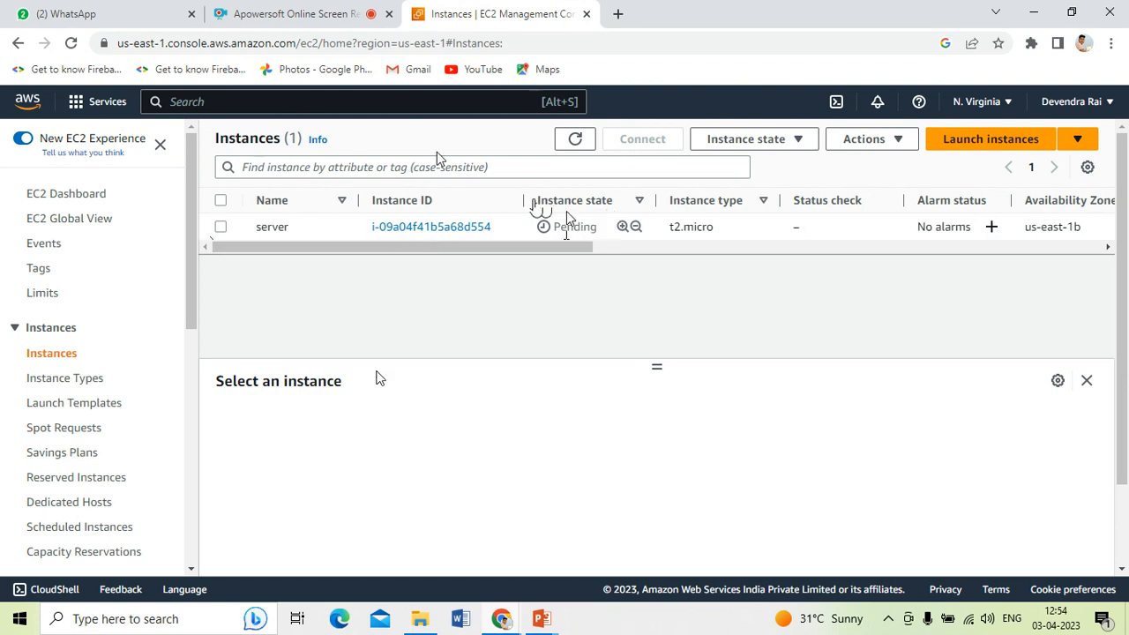
Refresh the list, select the server instance, and open its Connect page (user ec2-user)
{"action": "left_click", "coordinate": [572, 141]}
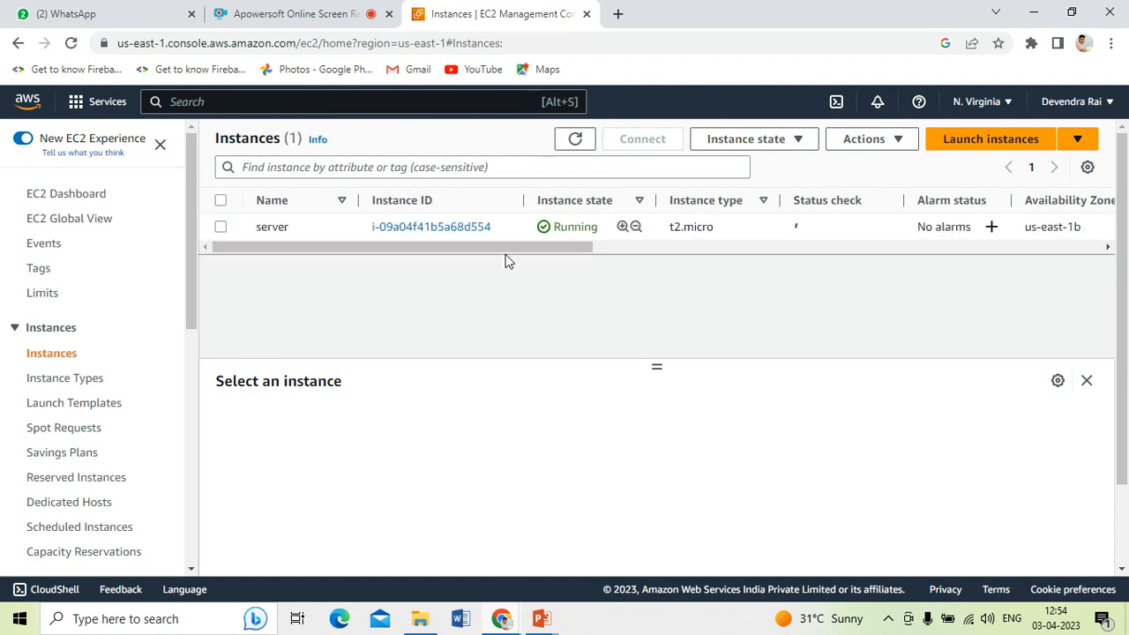
{"action": "double_click", "coordinate": [575, 226]}
{"action": "left_click", "coordinate": [291, 235]}
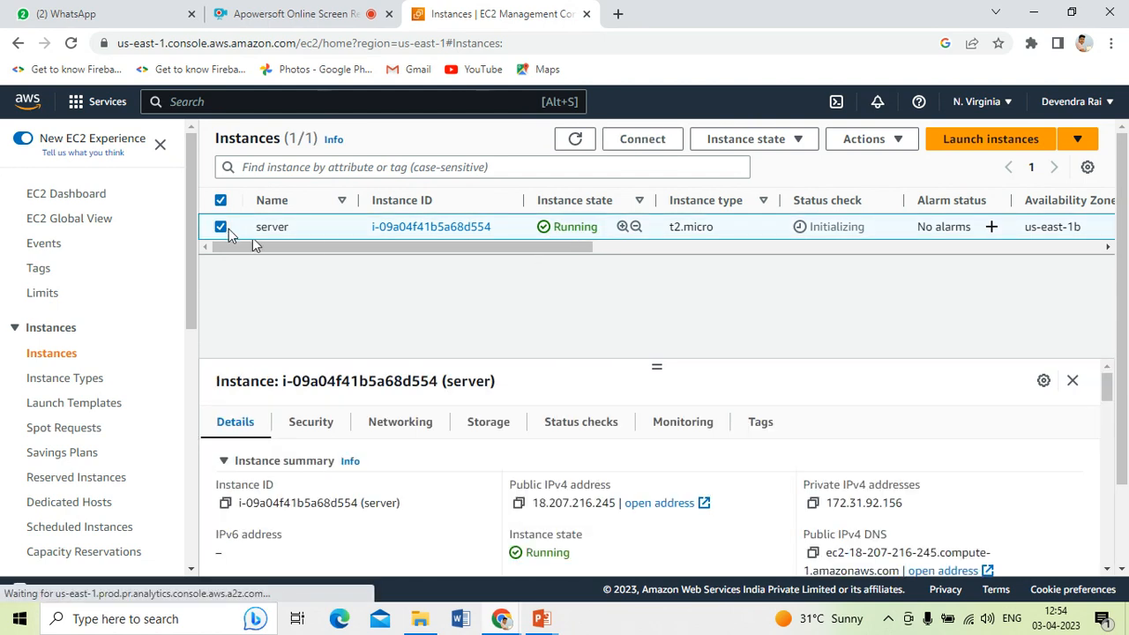
{"action": "left_click", "coordinate": [643, 138]}
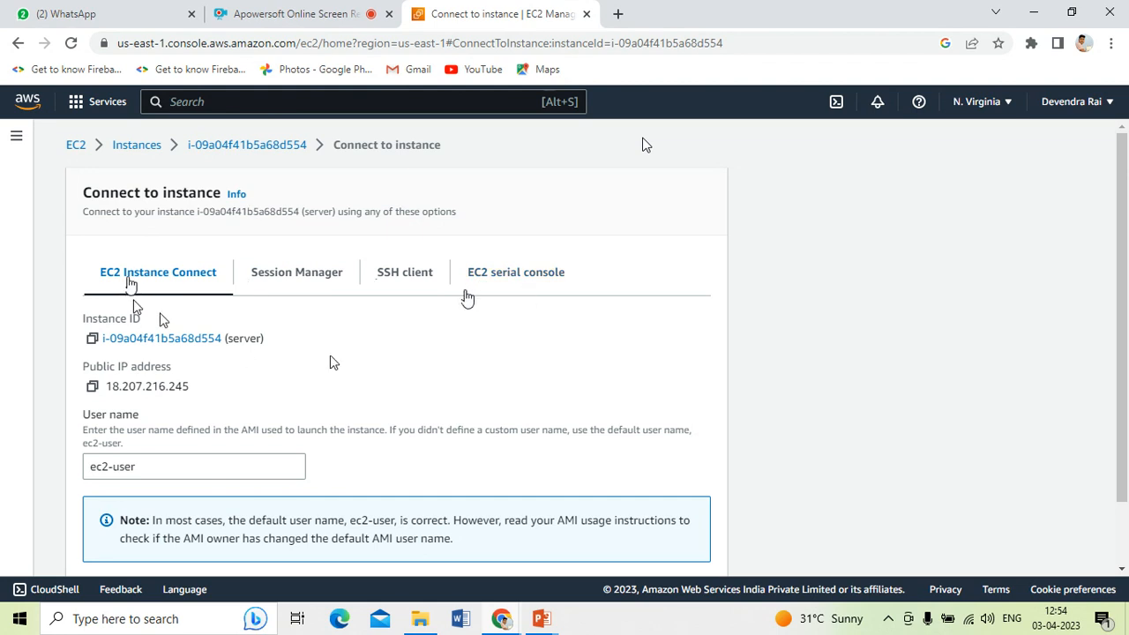
{"action": "scroll", "coordinate": [249, 353], "scroll_direction": "down", "scroll_amount": 2}
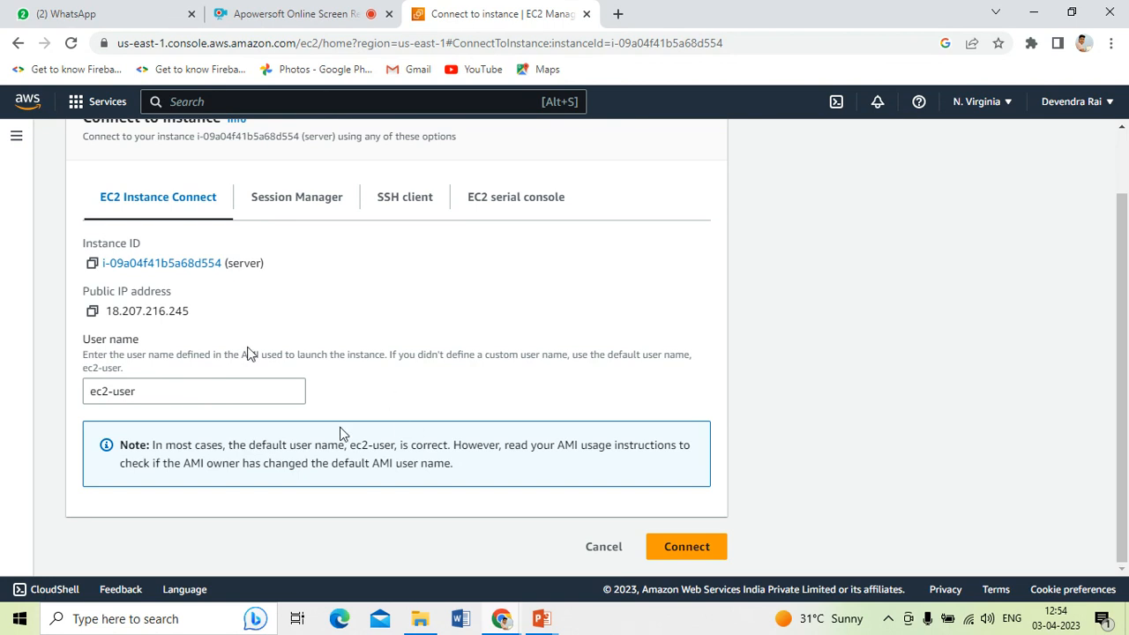
Start an EC2 Instance Connect browser terminal to the server instance
{"action": "left_click", "coordinate": [679, 544]}
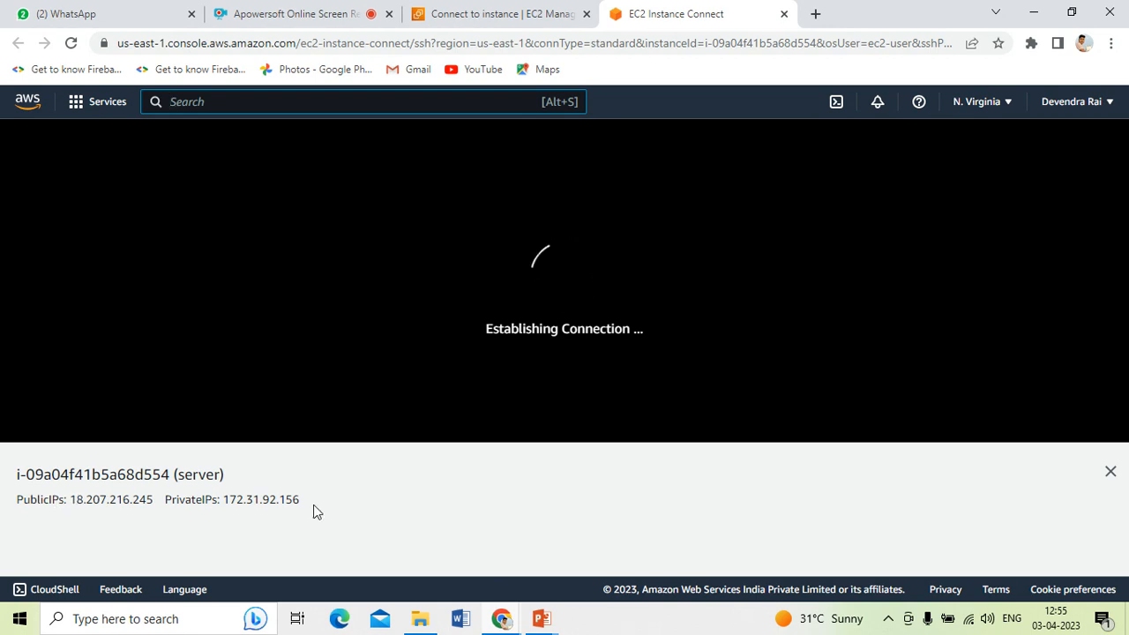
Copy the public IP 18.207.216.245 and load it in a new browser tab
{"action": "left_click_drag", "start_coordinate": [71, 500], "coordinate": [153, 499]}
{"action": "key", "text": "ctrl+c"}
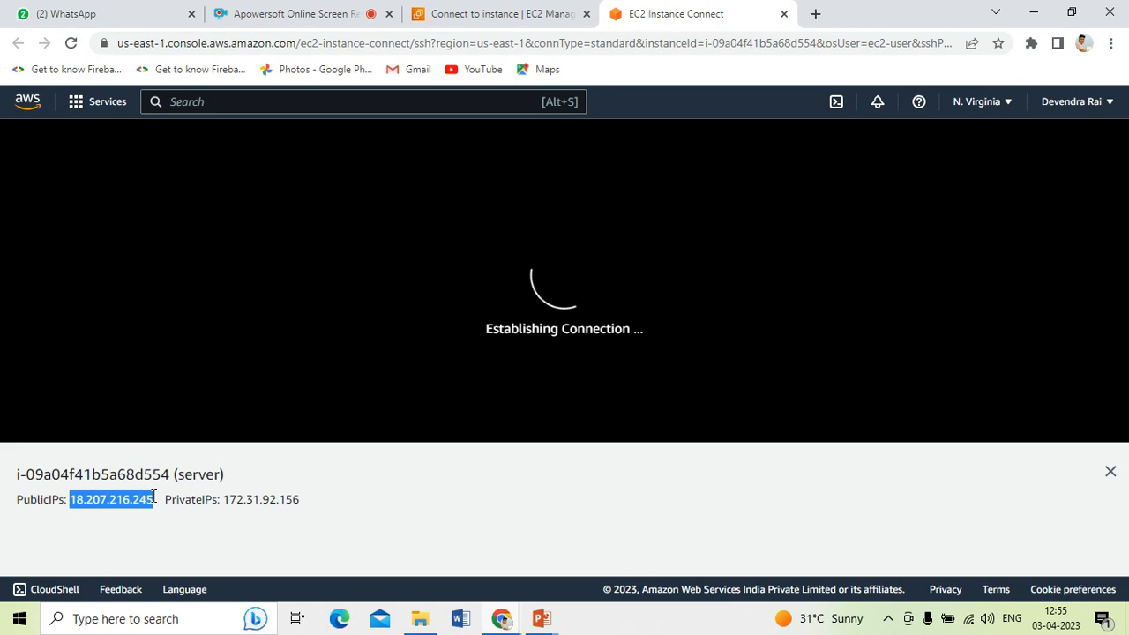
{"action": "left_click", "coordinate": [813, 13]}
{"action": "left_click", "coordinate": [792, 38]}
{"action": "key", "text": "ctrl+v"}
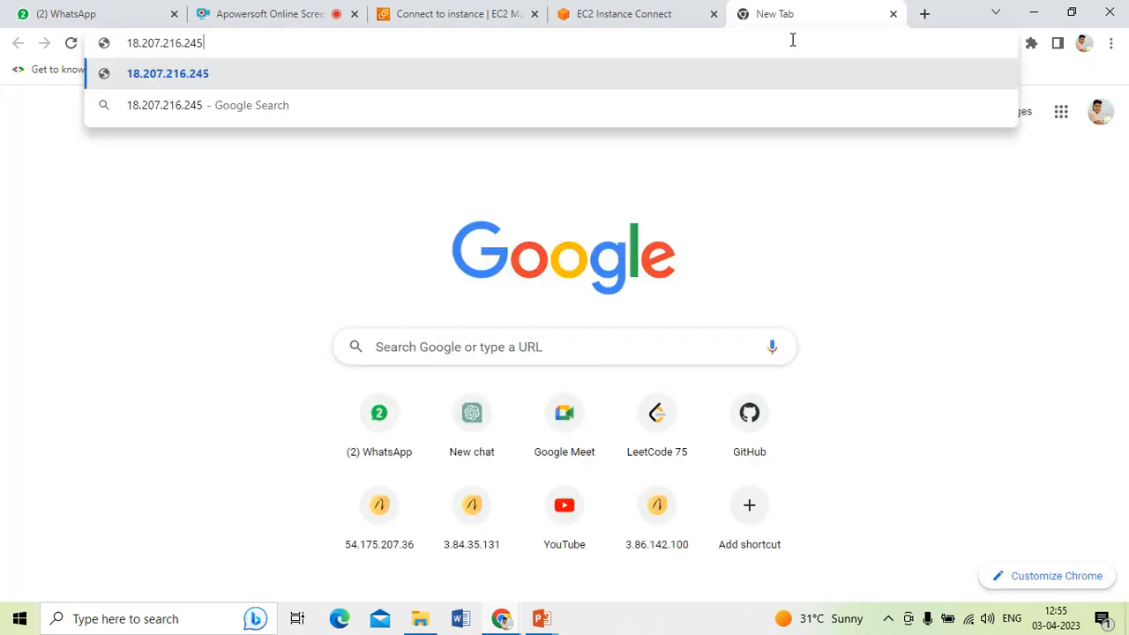
{"action": "key", "text": "Return"}
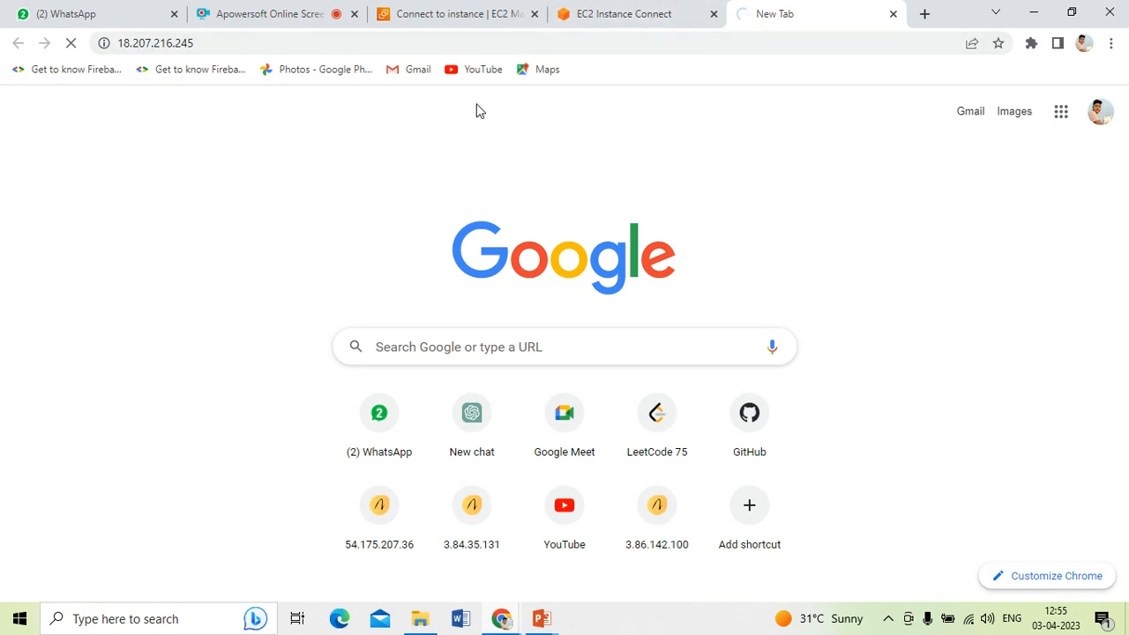
Run git in the instance terminal to confirm it isn't installed
{"action": "left_click", "coordinate": [640, 14]}
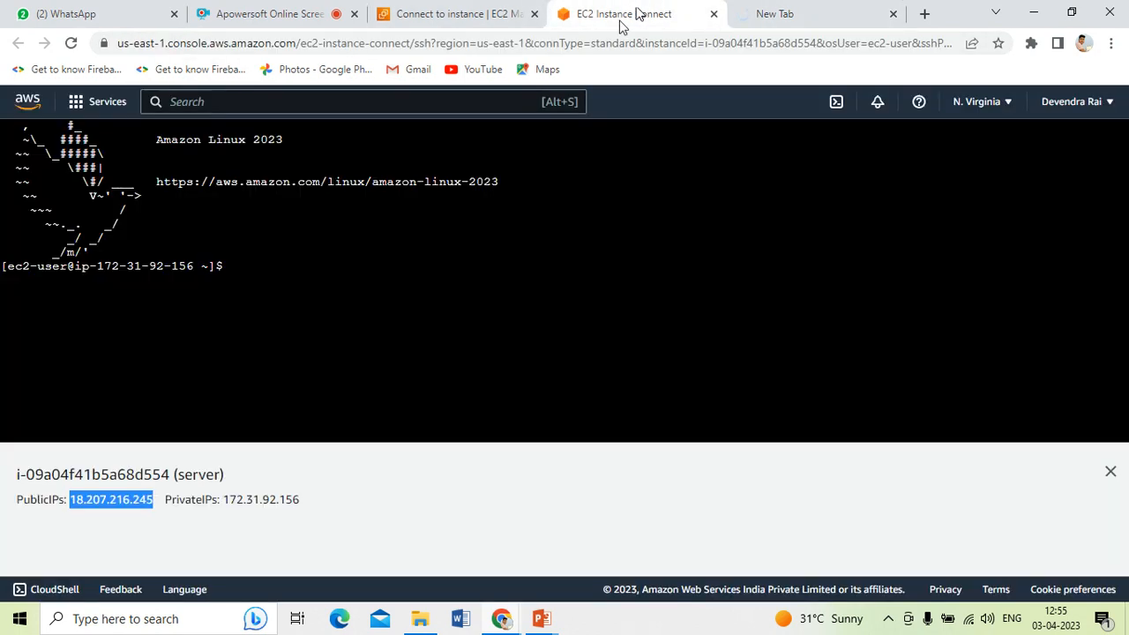
{"action": "left_click", "coordinate": [243, 265]}
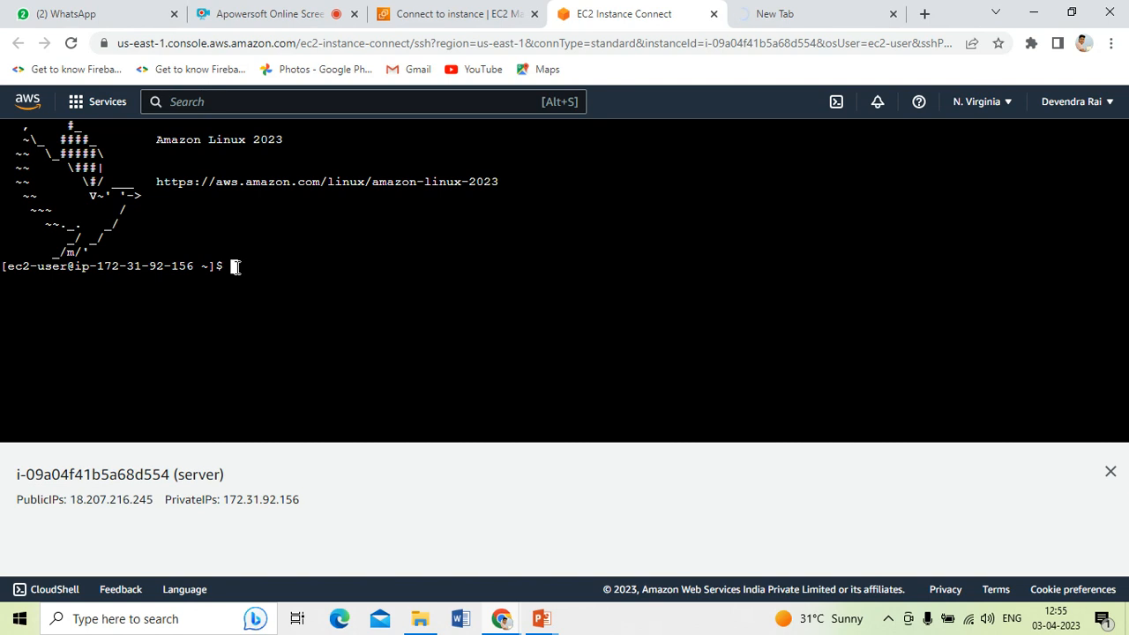
{"action": "type", "text": "git"}
{"action": "key", "text": "Return"}
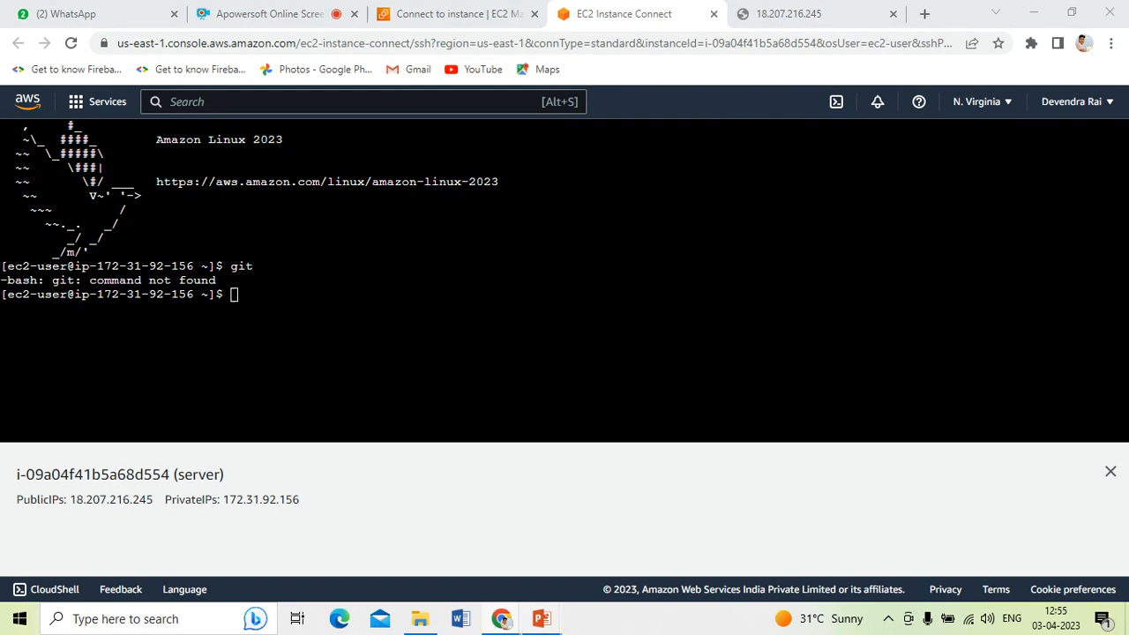
{"action": "mouse_move", "coordinate": [529, 617]}
{"action": "left_click", "coordinate": [623, 555]}
Leave the slide show and open the Implementation slide (slide 7) for editing
{"action": "key", "text": "Right"}
{"action": "key", "text": "Left"}
{"action": "key", "text": "Left"}
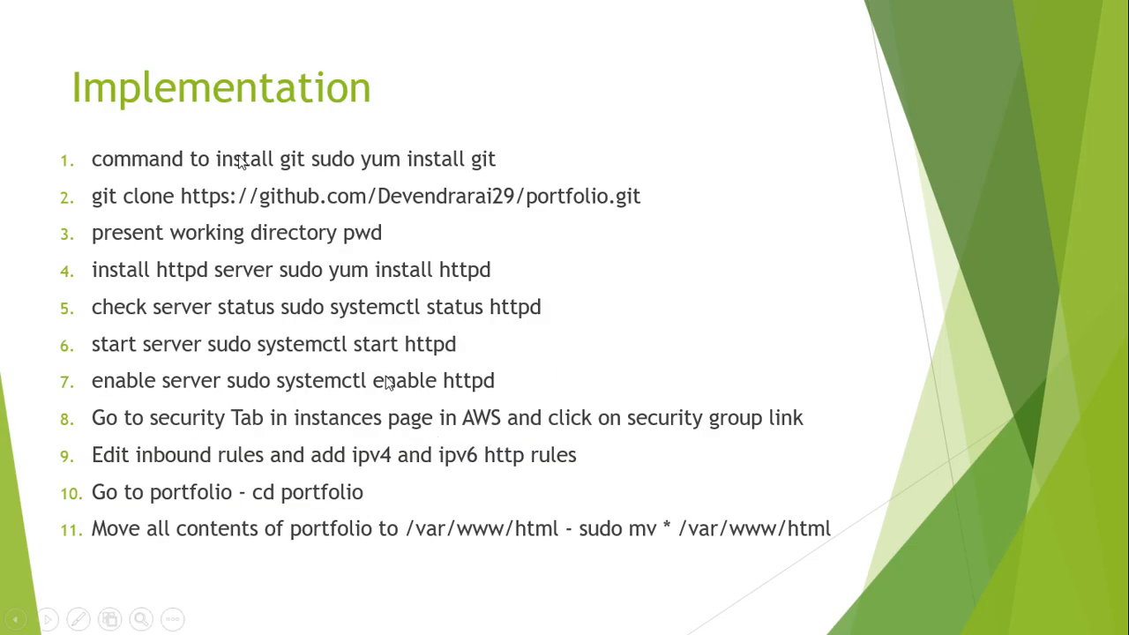
{"action": "left_click", "coordinate": [477, 167]}
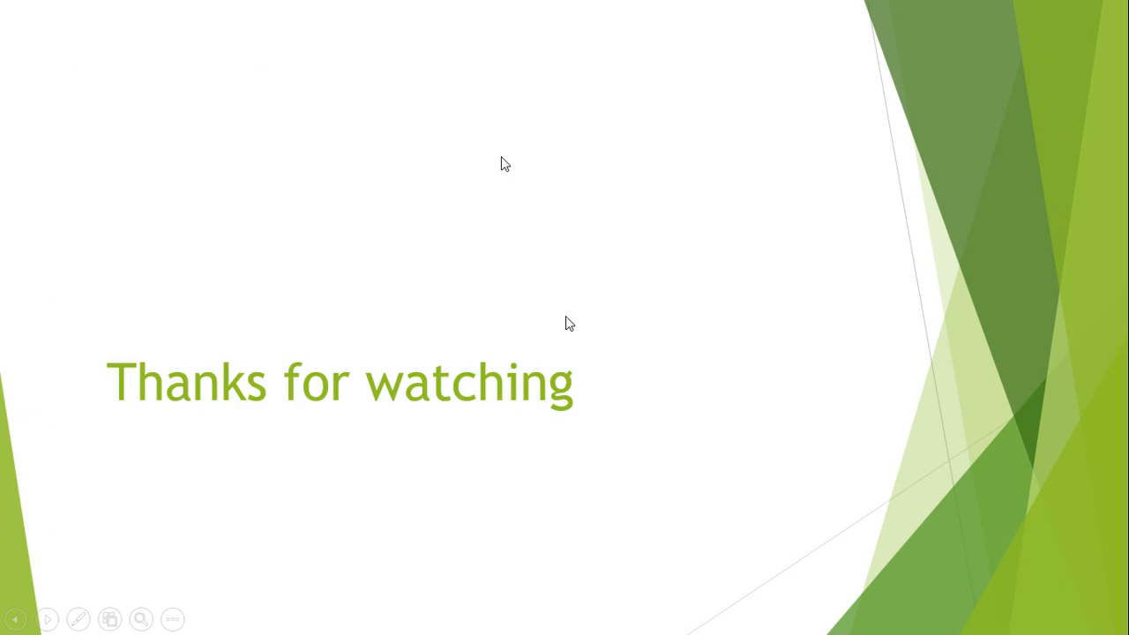
{"action": "left_click", "coordinate": [567, 319]}
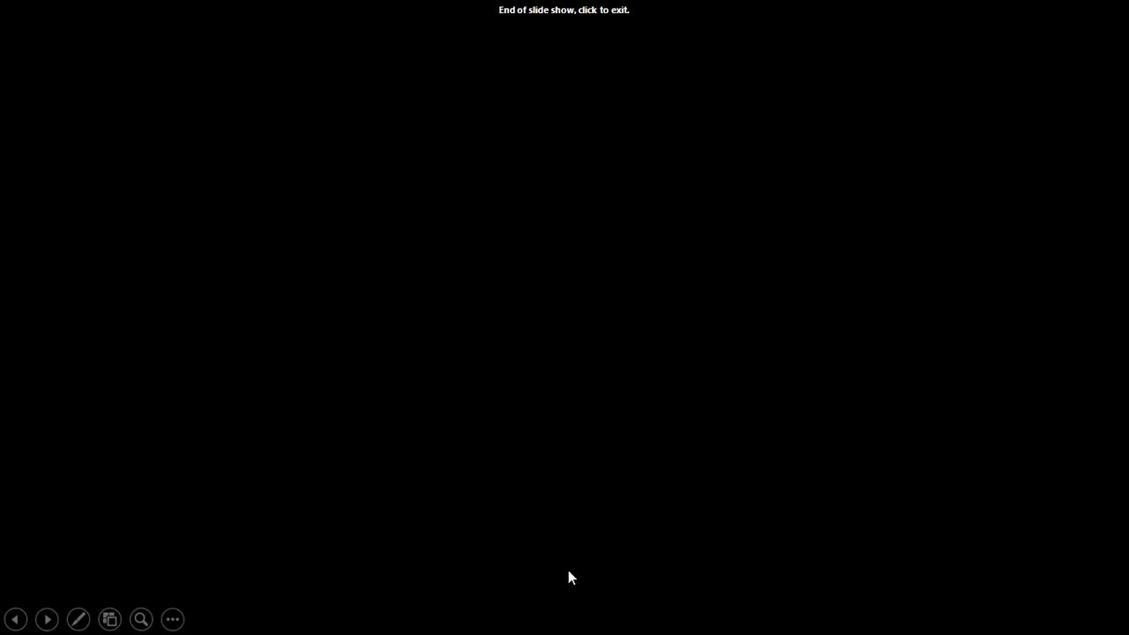
{"action": "left_click", "coordinate": [590, 111]}
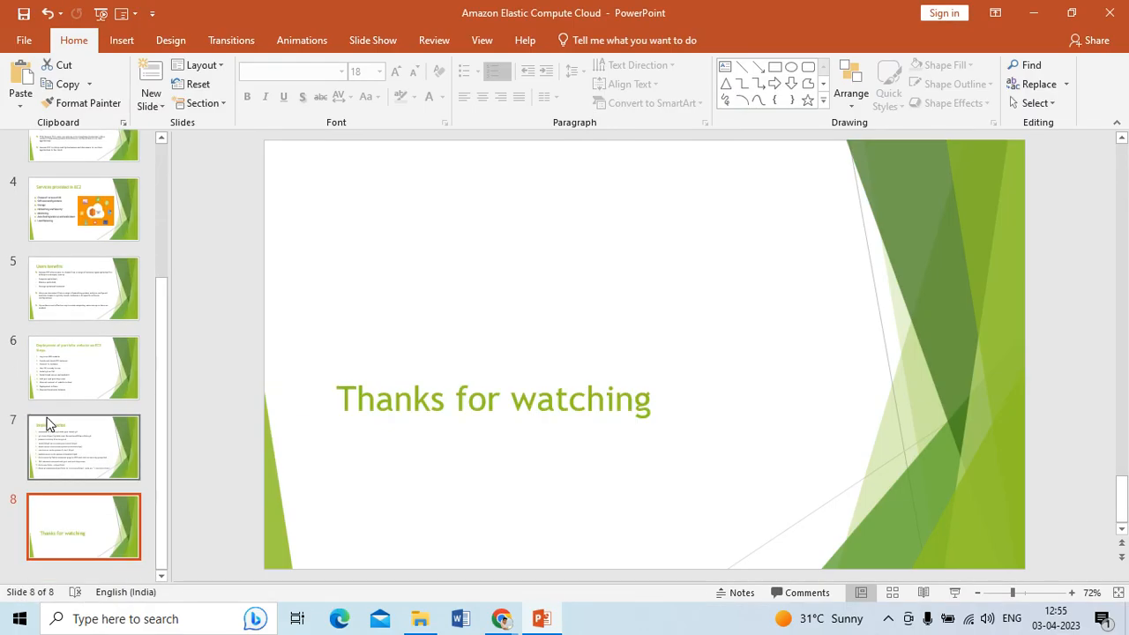
{"action": "left_click", "coordinate": [70, 450]}
Copy 'sudo yum install git' from step 1 and return to the instance terminal
{"action": "left_click_drag", "start_coordinate": [455, 248], "coordinate": [599, 255]}
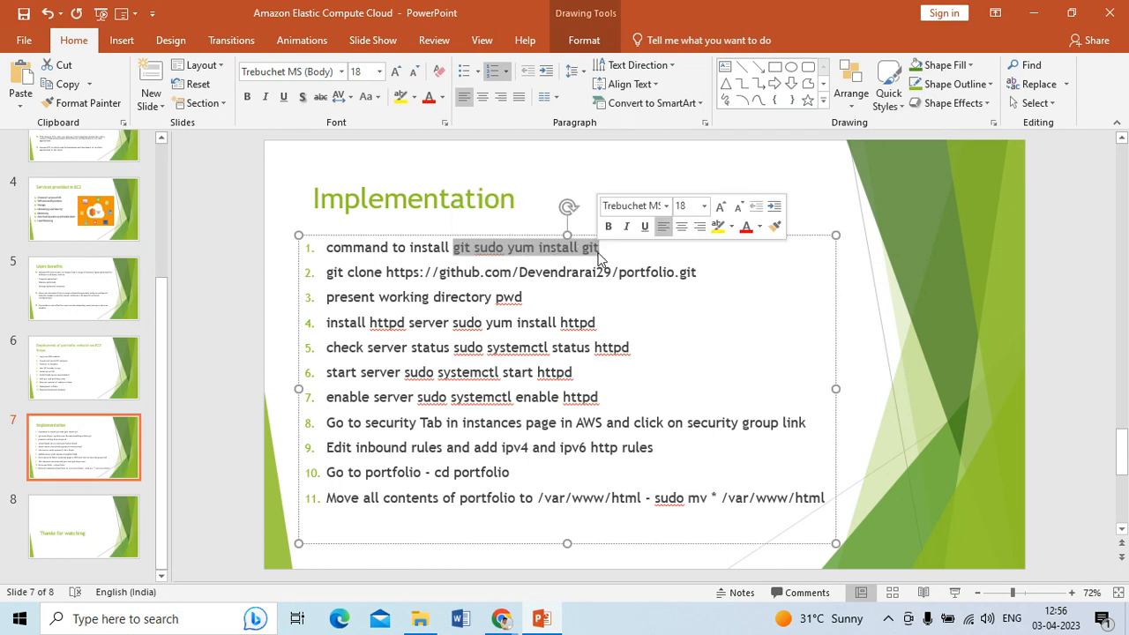
{"action": "left_click", "coordinate": [471, 247]}
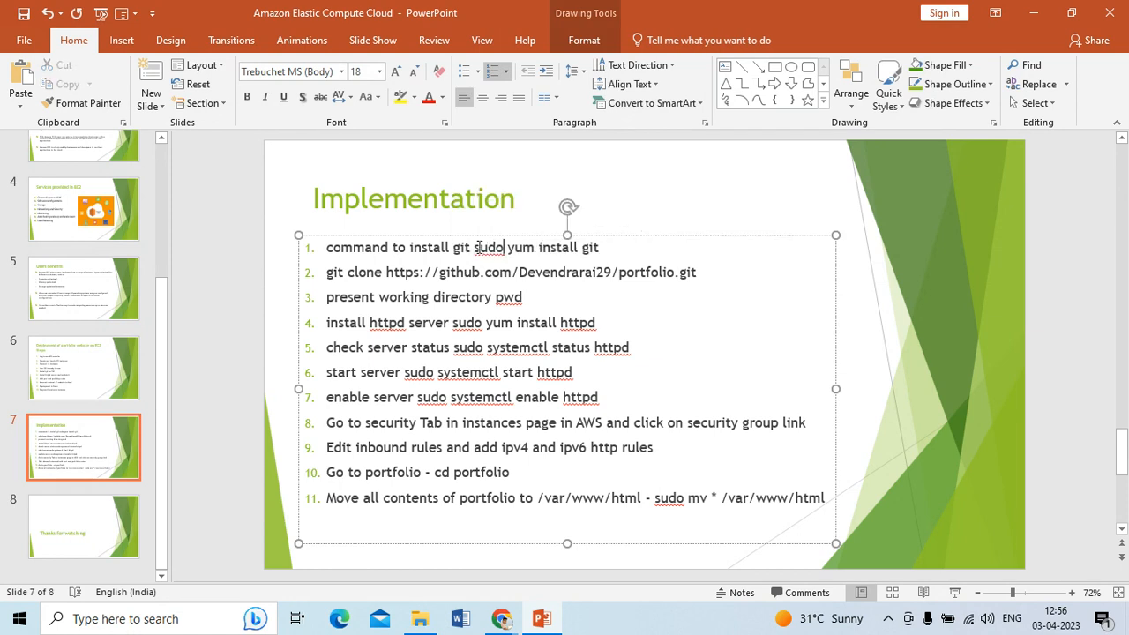
{"action": "mouse_move", "coordinate": [473, 248]}
{"action": "left_mouse_down"}
{"action": "mouse_move", "coordinate": [600, 249]}
{"action": "mouse_move", "coordinate": [476, 250]}
{"action": "left_mouse_up"}
{"action": "key", "text": "ctrl+c"}
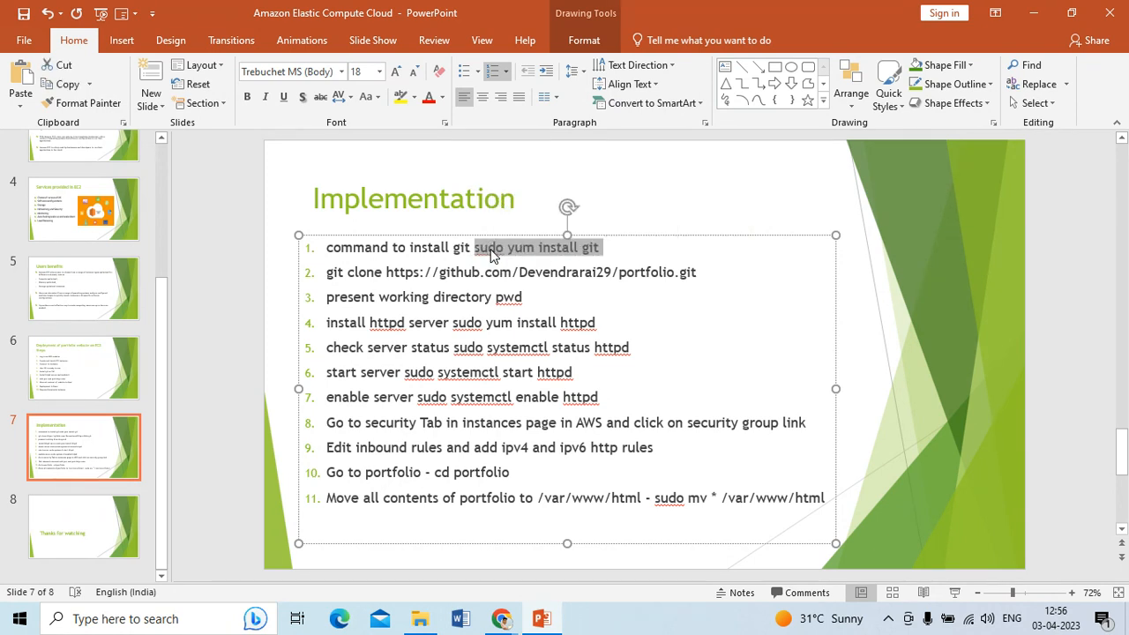
{"action": "mouse_move", "coordinate": [501, 618]}
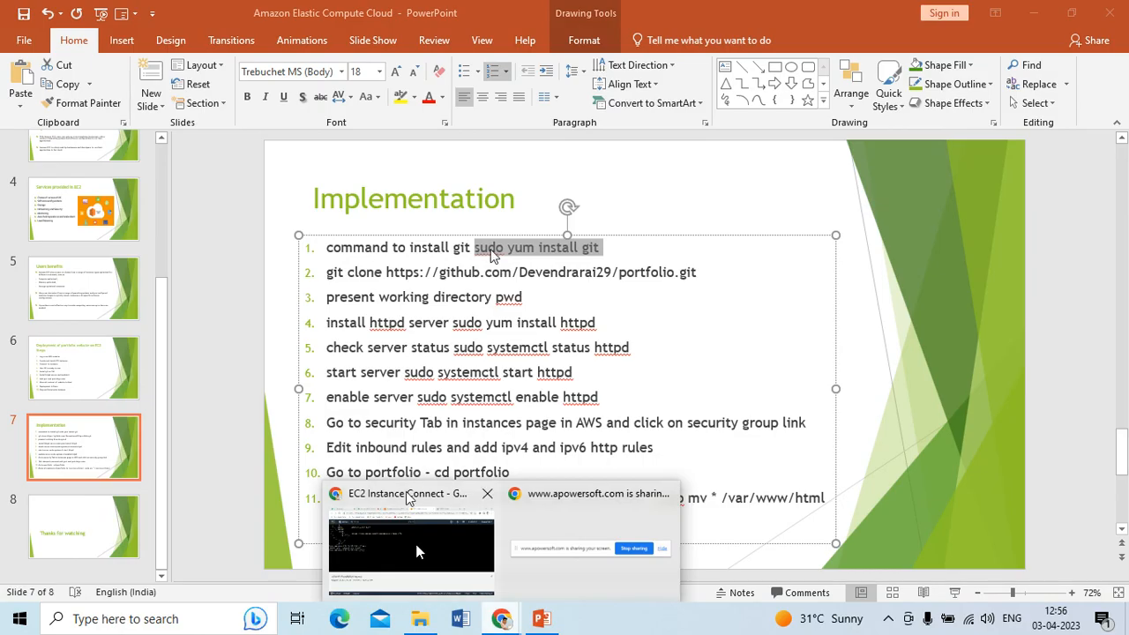
{"action": "left_click", "coordinate": [415, 564]}
{"action": "right_click", "coordinate": [234, 293]}
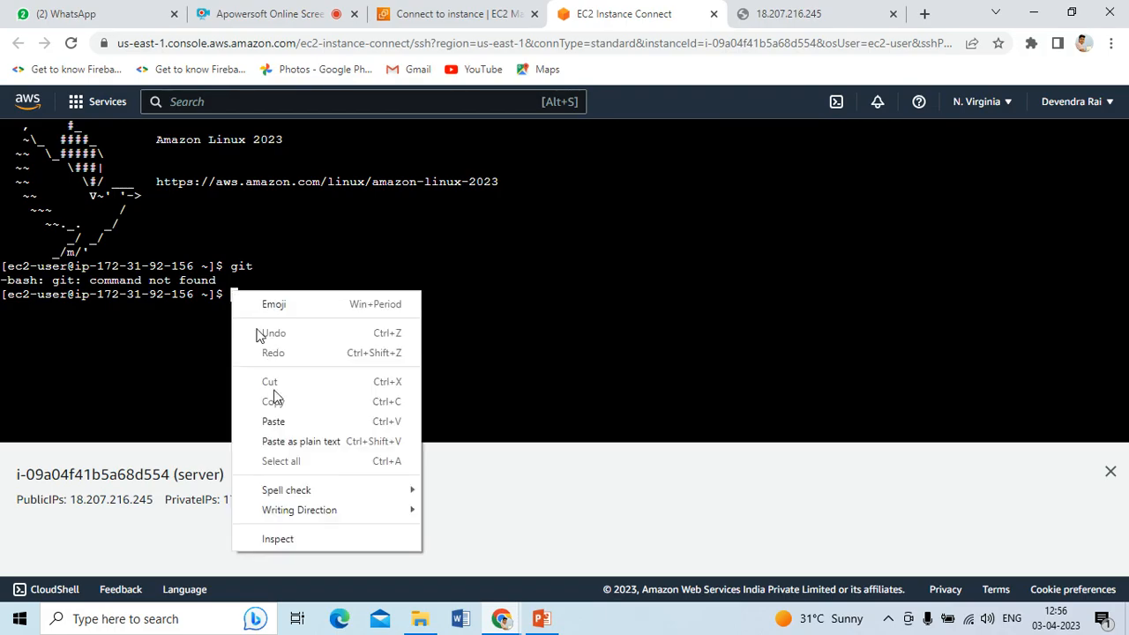
Paste and run 'sudo yum install git', answering y to install the 8 packages
{"action": "left_click", "coordinate": [274, 421]}
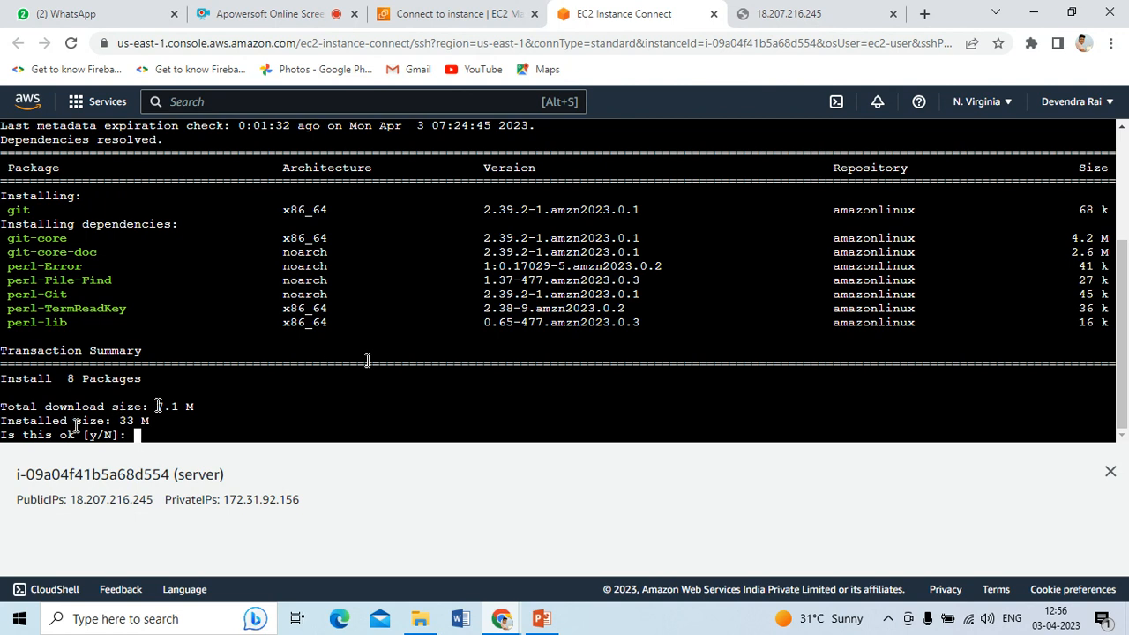
{"action": "left_click_drag", "start_coordinate": [146, 419], "coordinate": [93, 420]}
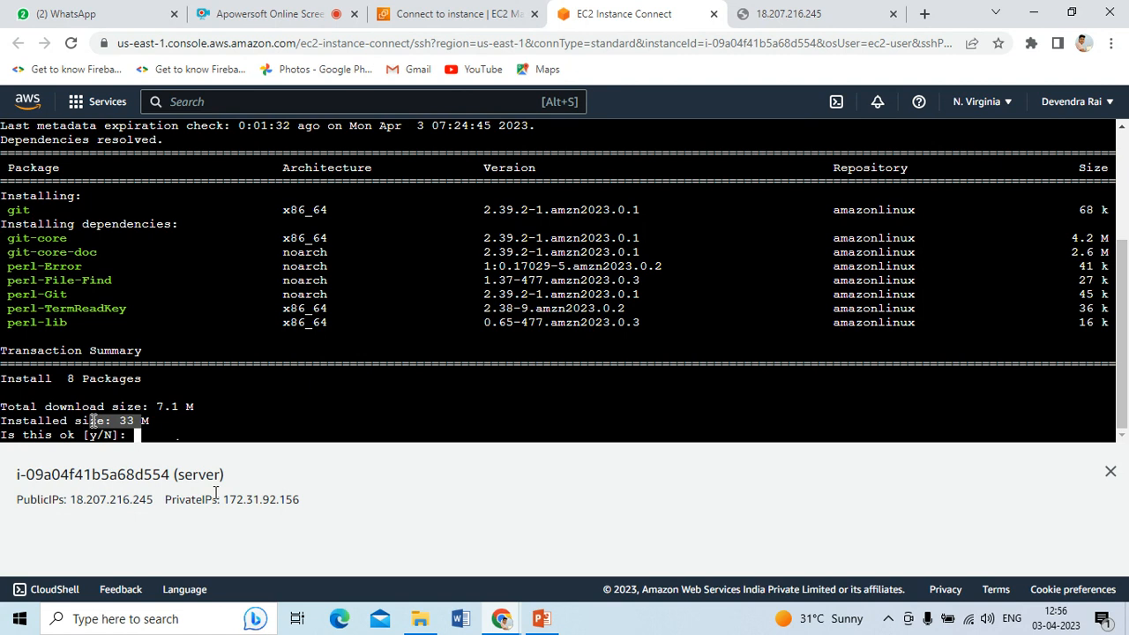
{"action": "type", "text": "y"}
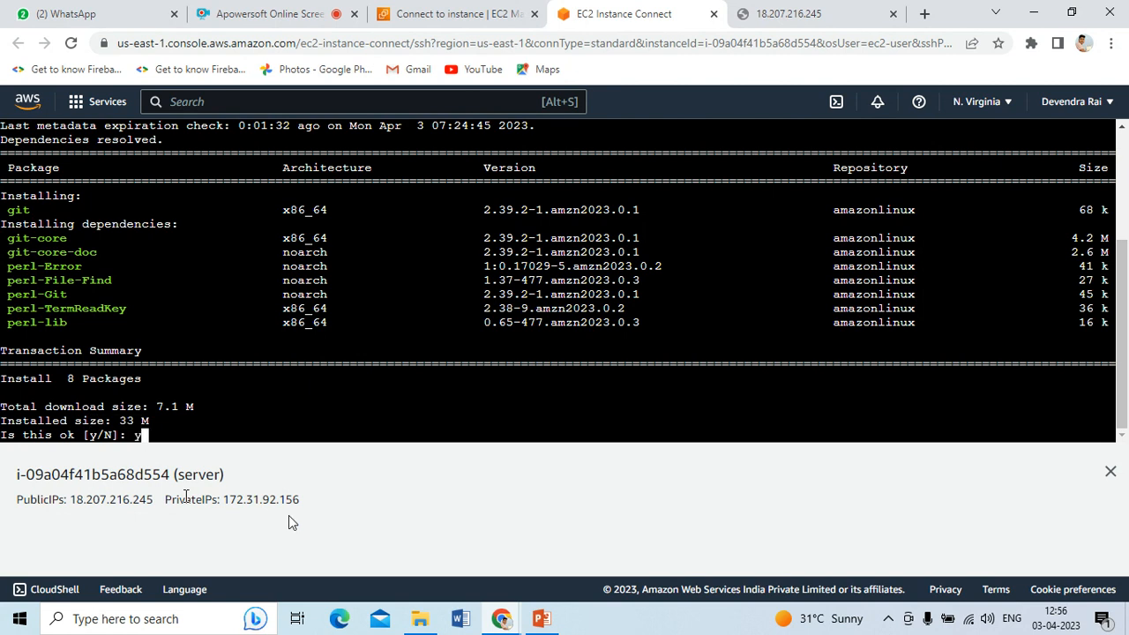
{"action": "key", "text": "Return"}
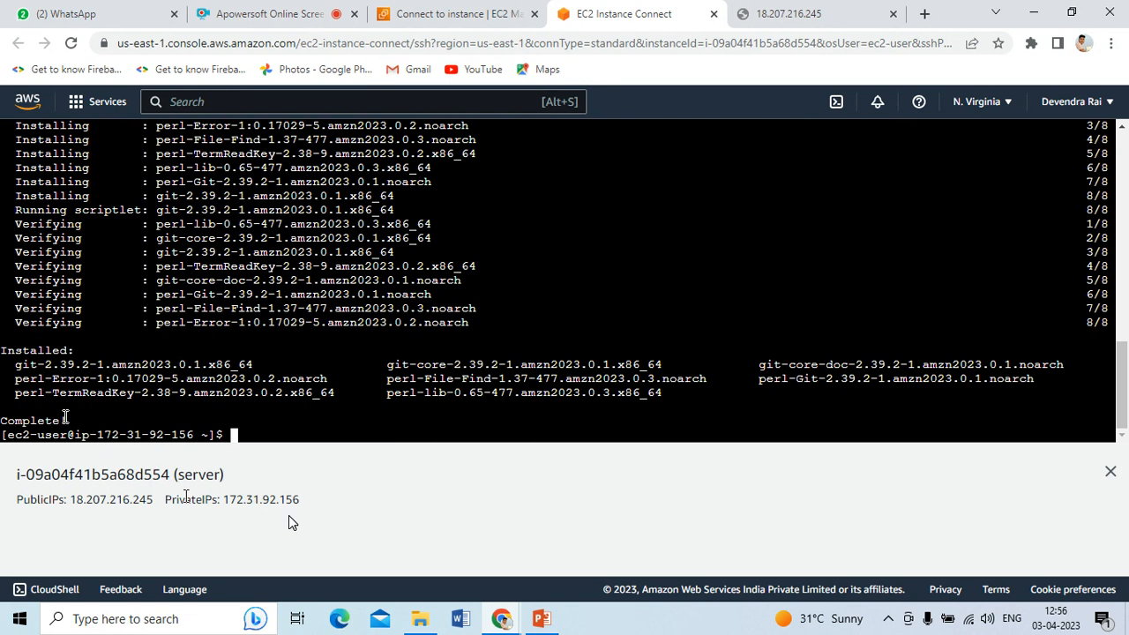
Run git again to confirm Git 2.39.2 now works
{"action": "left_click_drag", "start_coordinate": [10, 352], "coordinate": [24, 350]}
{"action": "type", "text": "git"}
{"action": "key", "text": "Return"}
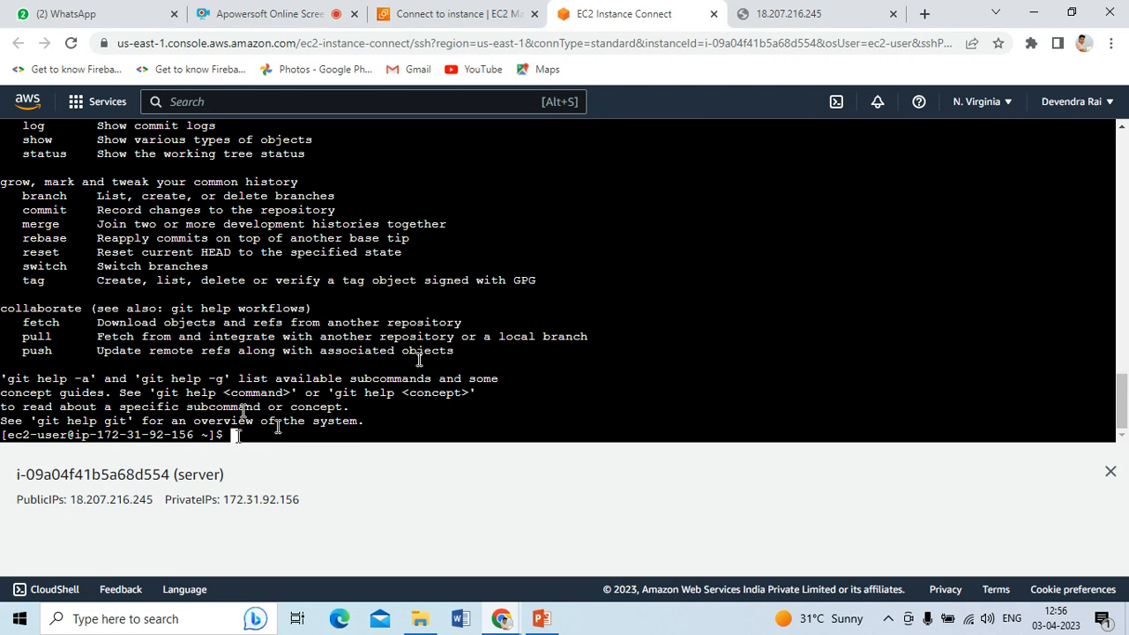
{"action": "left_click", "coordinate": [925, 13]}
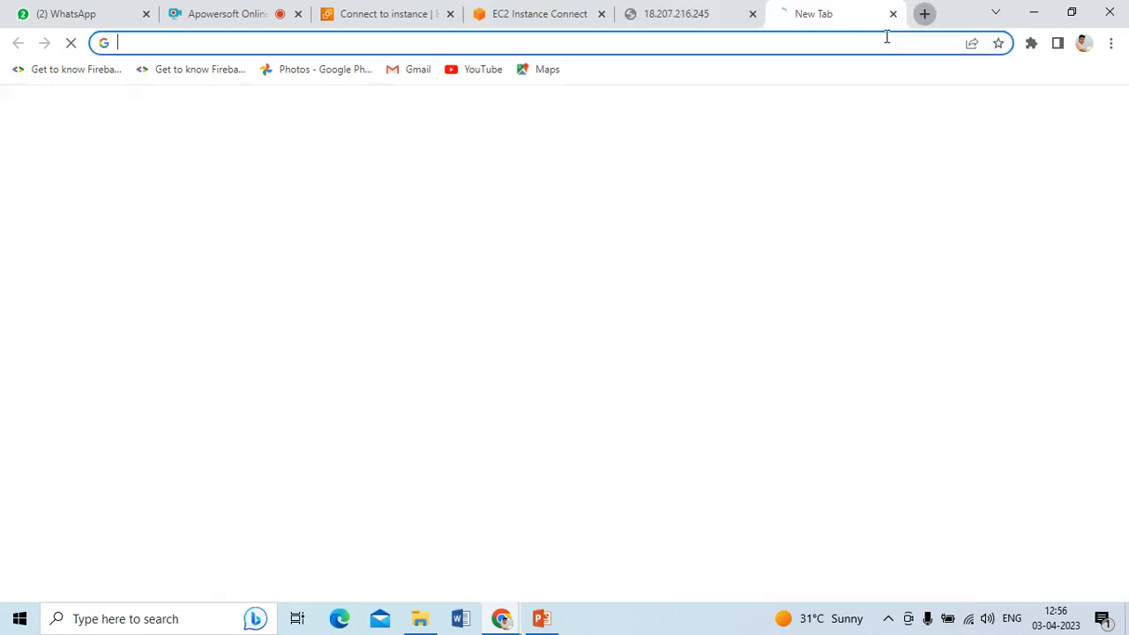
On github.com, open the portfolio repo and copy its HTTPS URL from the Code menu
{"action": "type", "text": "git"}
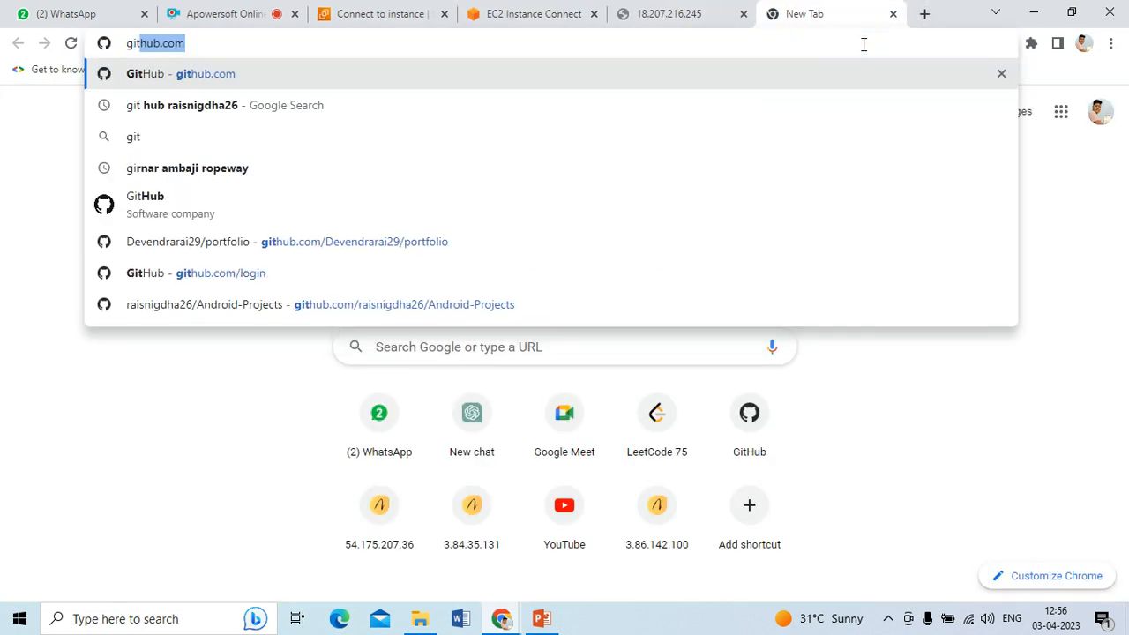
{"action": "type", "text": "hu"}
{"action": "key", "text": "Return"}
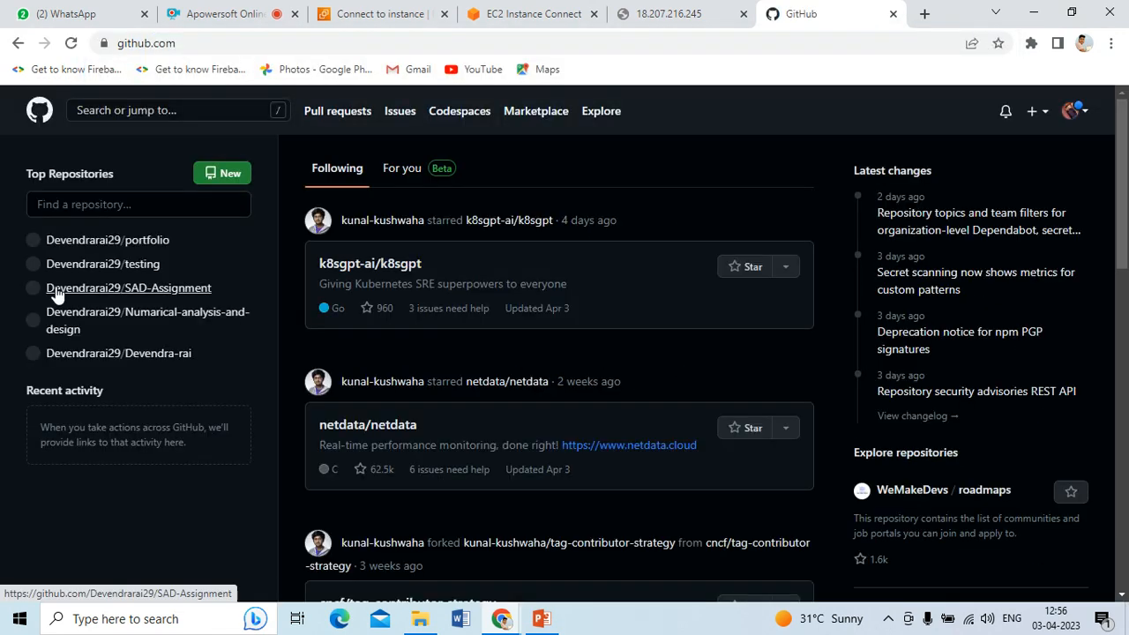
{"action": "left_click", "coordinate": [97, 246]}
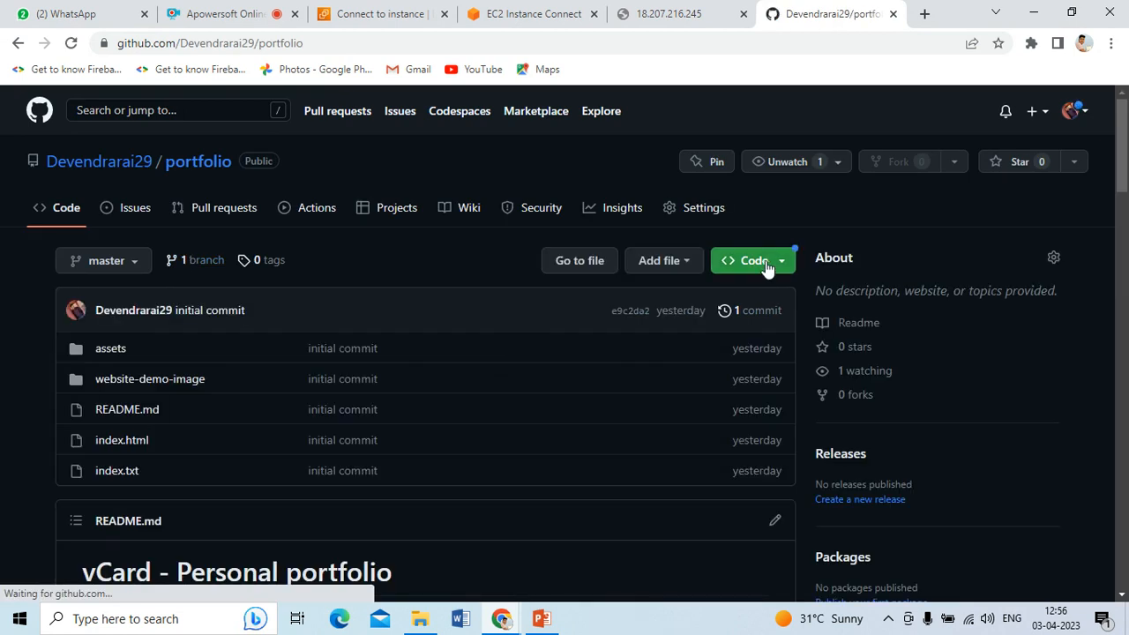
{"action": "left_click", "coordinate": [758, 261]}
{"action": "left_click", "coordinate": [762, 411]}
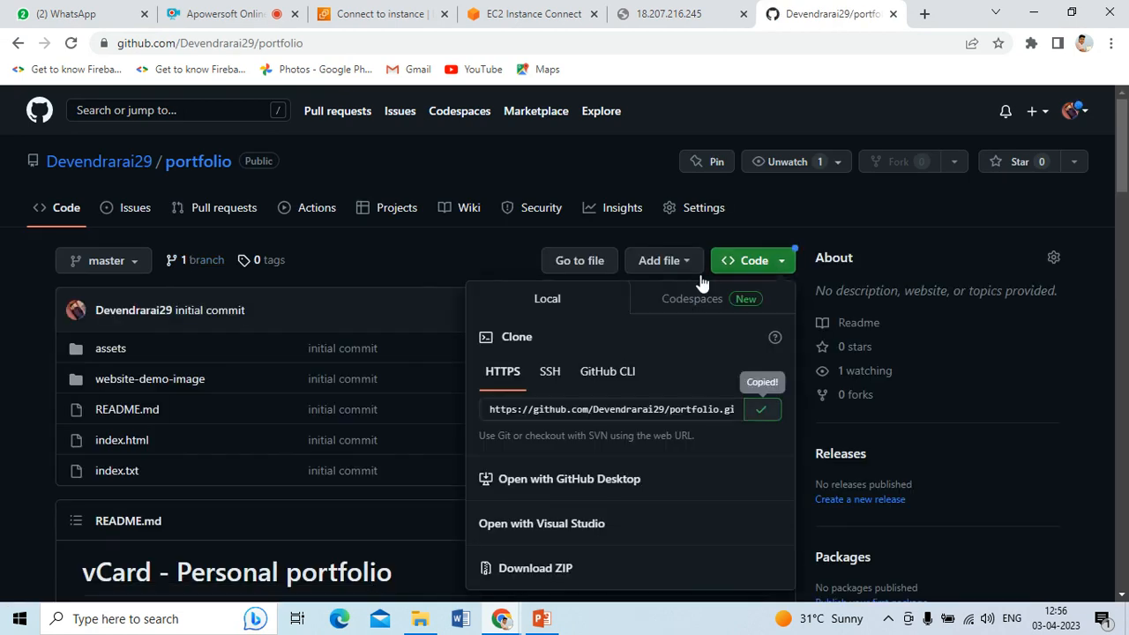
{"action": "left_click", "coordinate": [568, 19]}
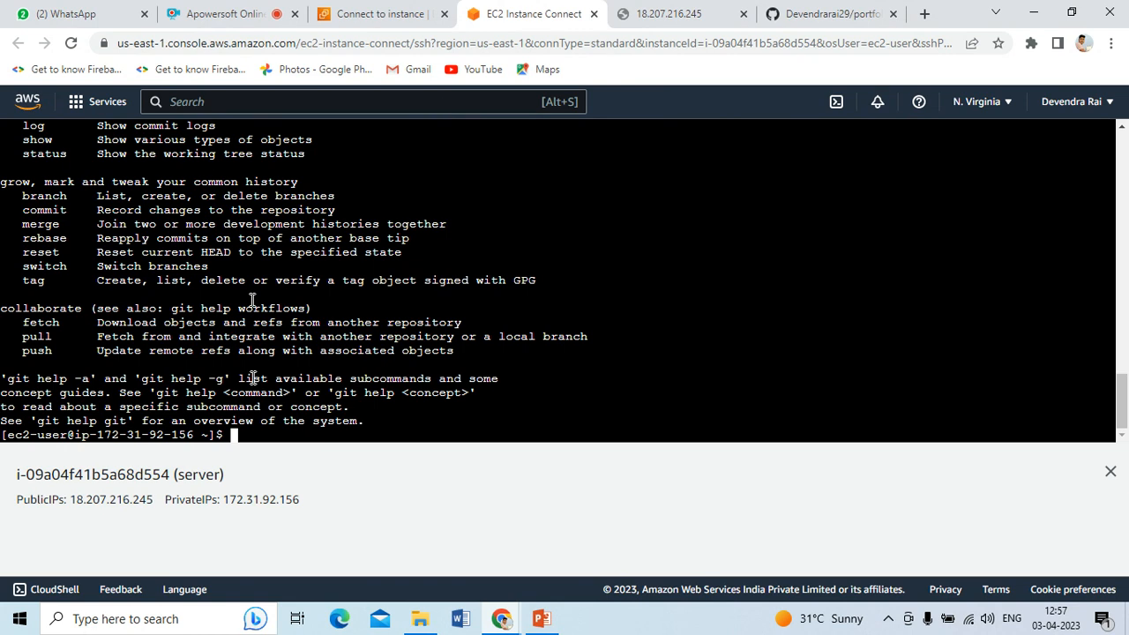
Run 'git clone' with the pasted portfolio URL, then pwd to confirm /home/ec2-user
{"action": "type", "text": "git clone"}
{"action": "right_click", "coordinate": [305, 434]}
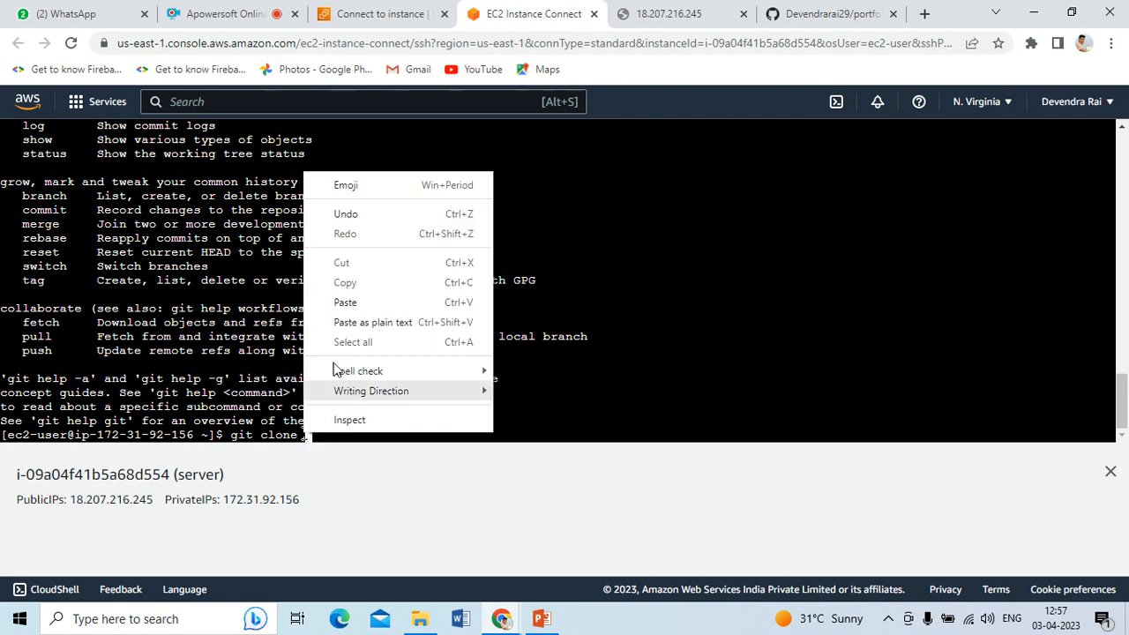
{"action": "left_click", "coordinate": [353, 300]}
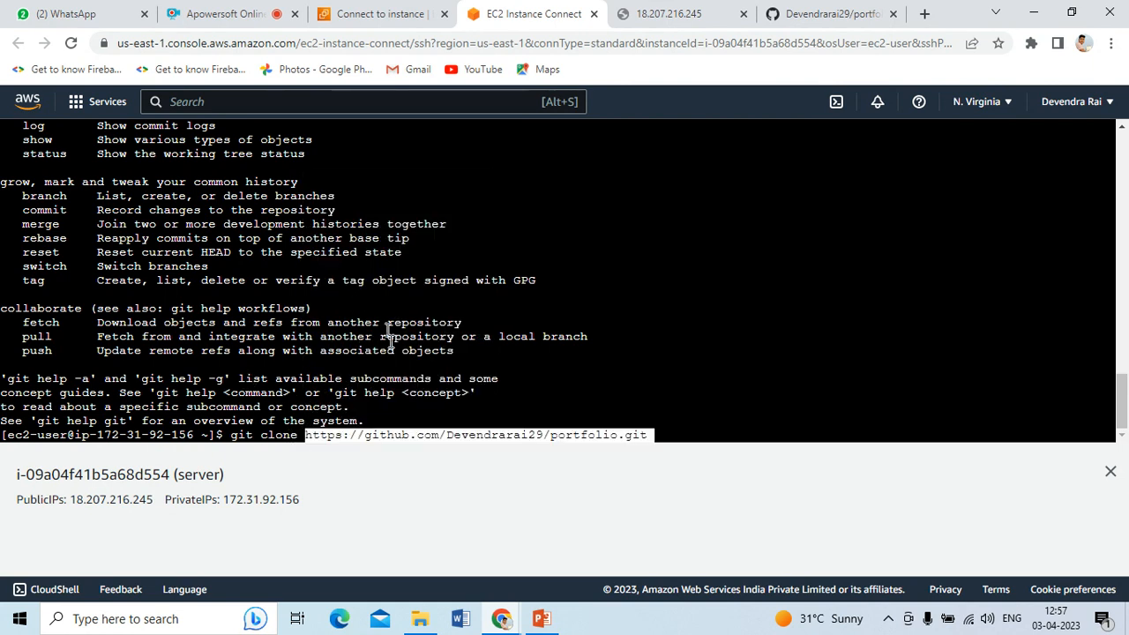
{"action": "key", "text": "Return"}
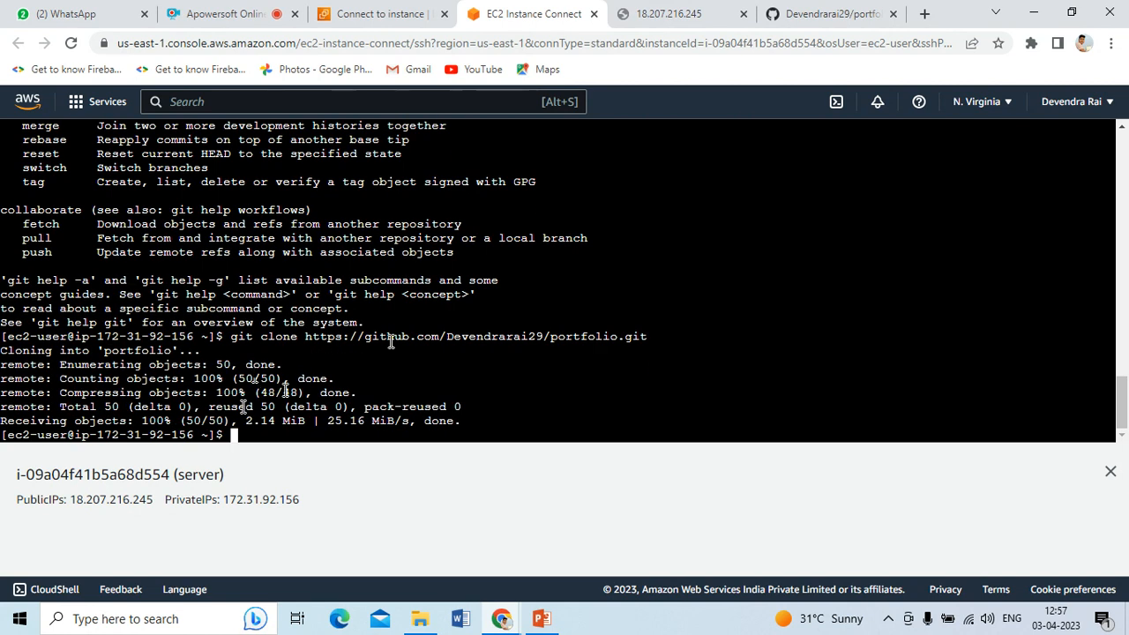
{"action": "type", "text": "pwd"}
{"action": "key", "text": "Return"}
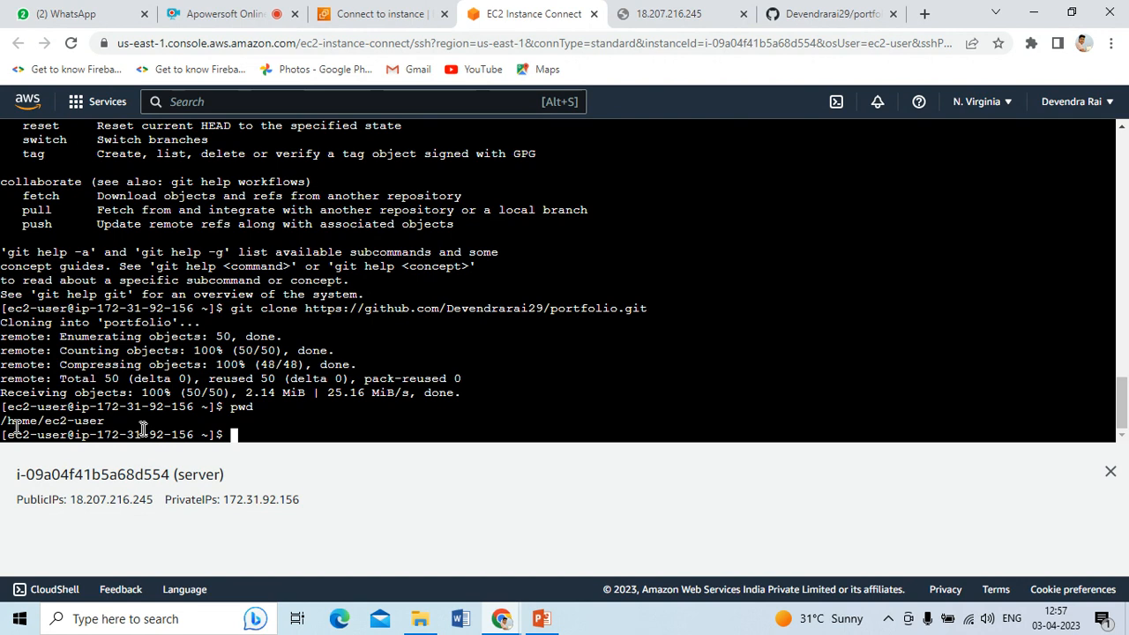
{"action": "key", "text": "alt+Tab"}
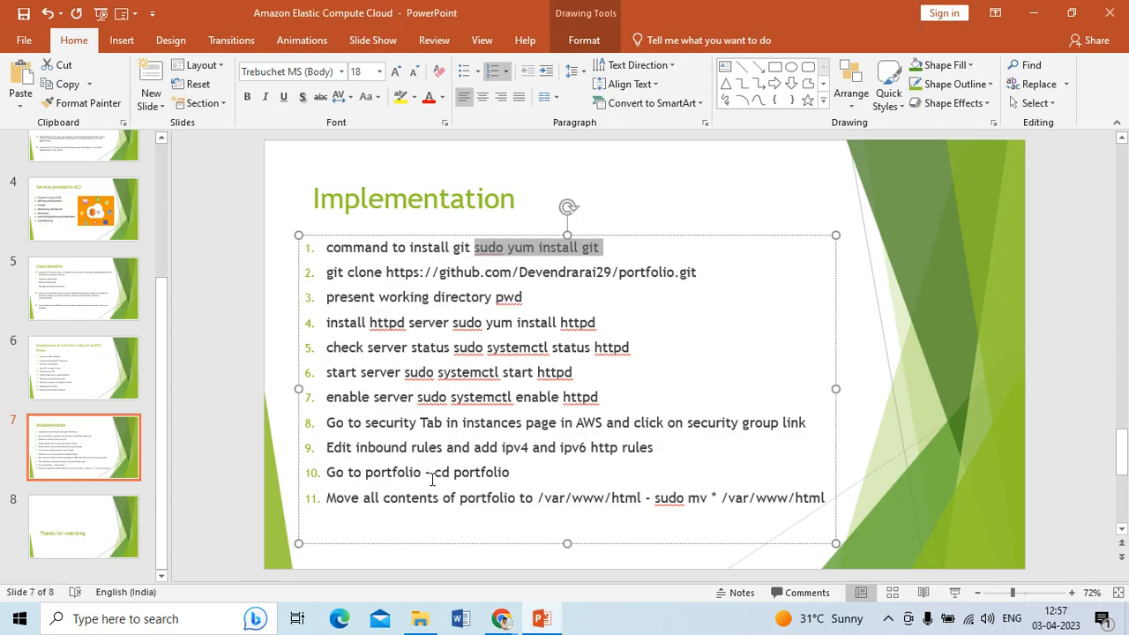
Run 'sudo yum install httpd' in the terminal and confirm installing the 12 packages with y
{"action": "left_click_drag", "start_coordinate": [454, 323], "coordinate": [596, 324]}
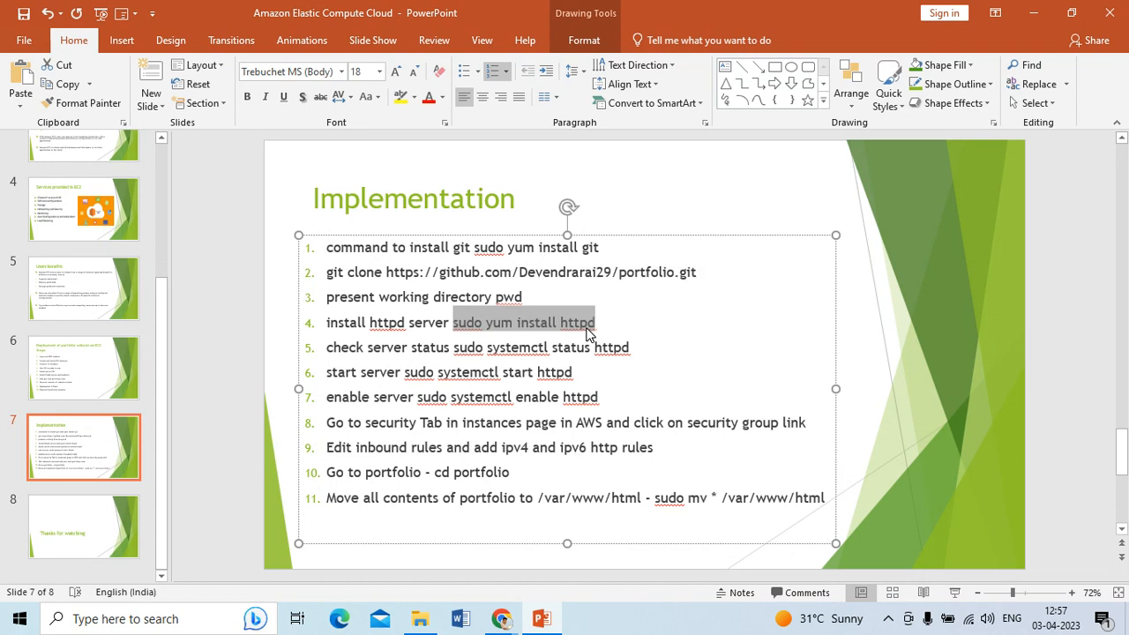
{"action": "left_click", "coordinate": [501, 619]}
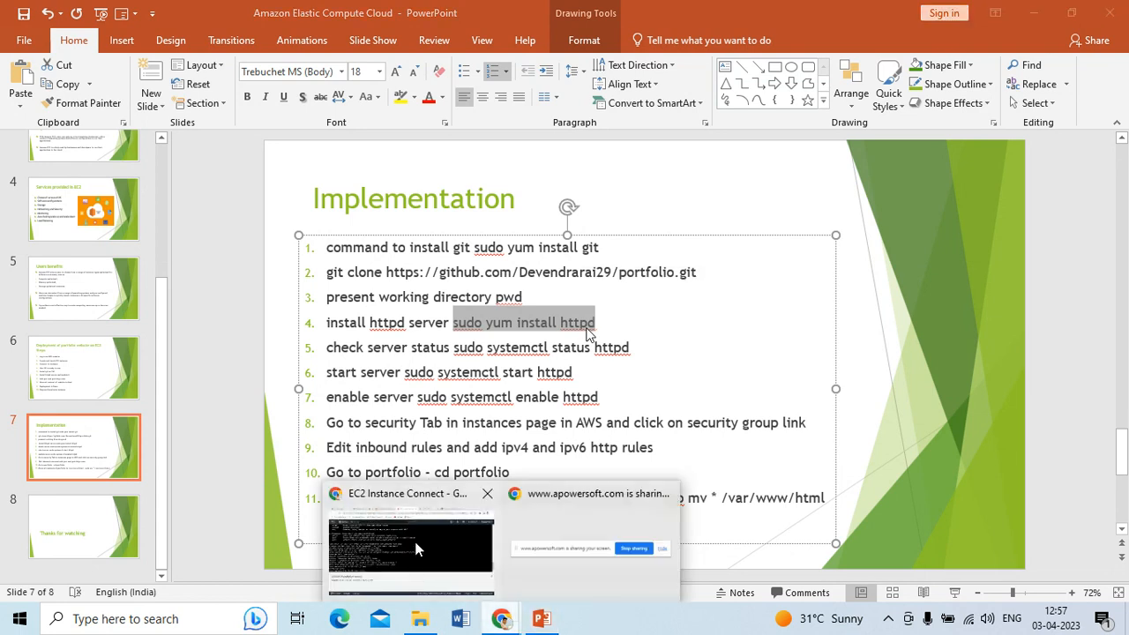
{"action": "left_click", "coordinate": [417, 553]}
{"action": "right_click", "coordinate": [234, 435]}
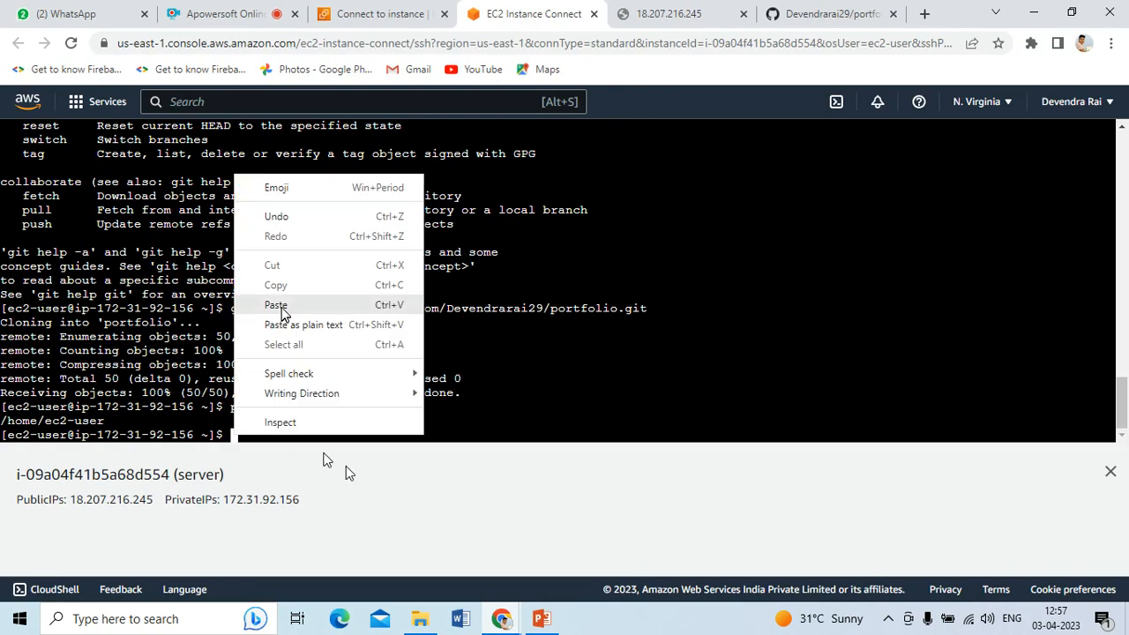
{"action": "left_click", "coordinate": [281, 309]}
{"action": "key", "text": "Return"}
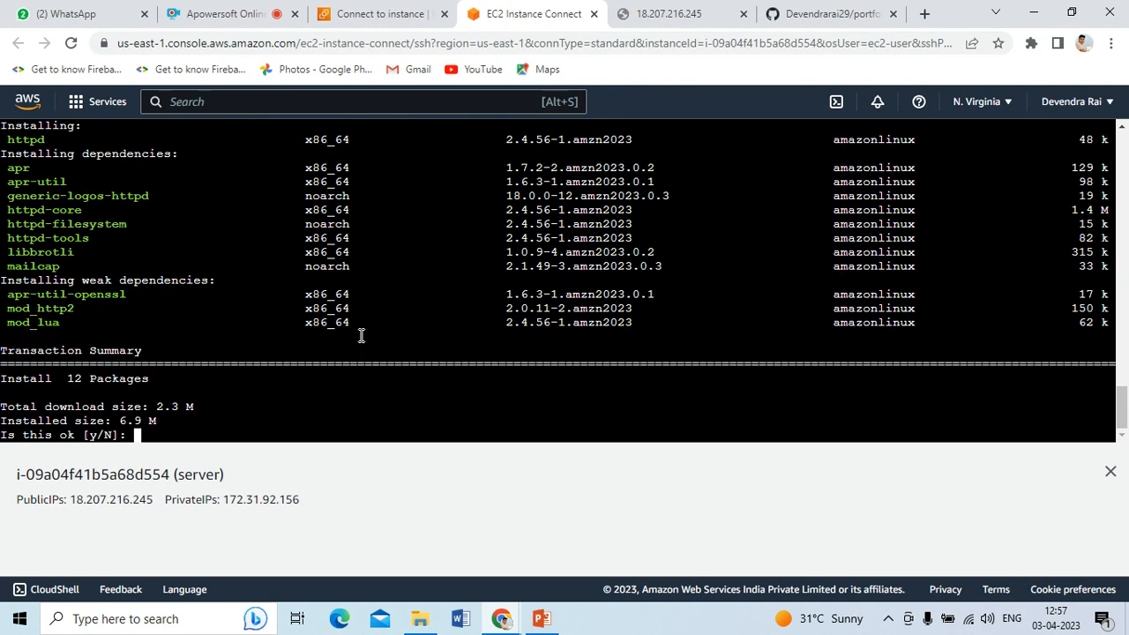
{"action": "type", "text": "y"}
{"action": "key", "text": "Return"}
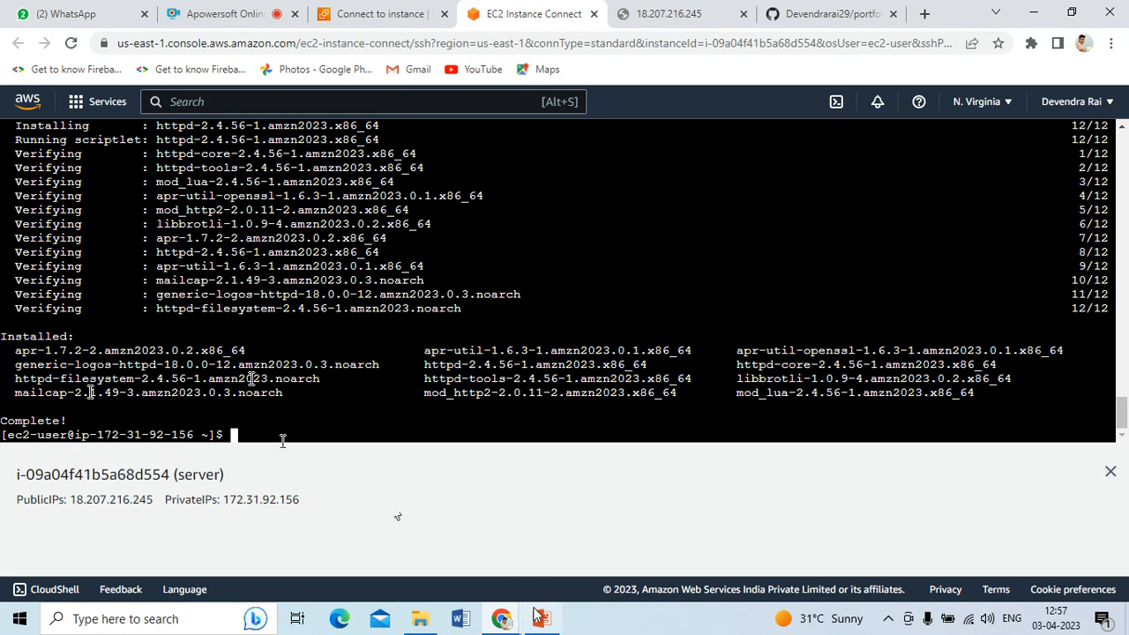
{"action": "key", "text": "alt+Tab"}
Copy 'sudo systemctl status httpd' from the slide and paste it at the terminal prompt
{"action": "left_click_drag", "start_coordinate": [454, 348], "coordinate": [624, 350]}
{"action": "key", "text": "ctrl+c"}
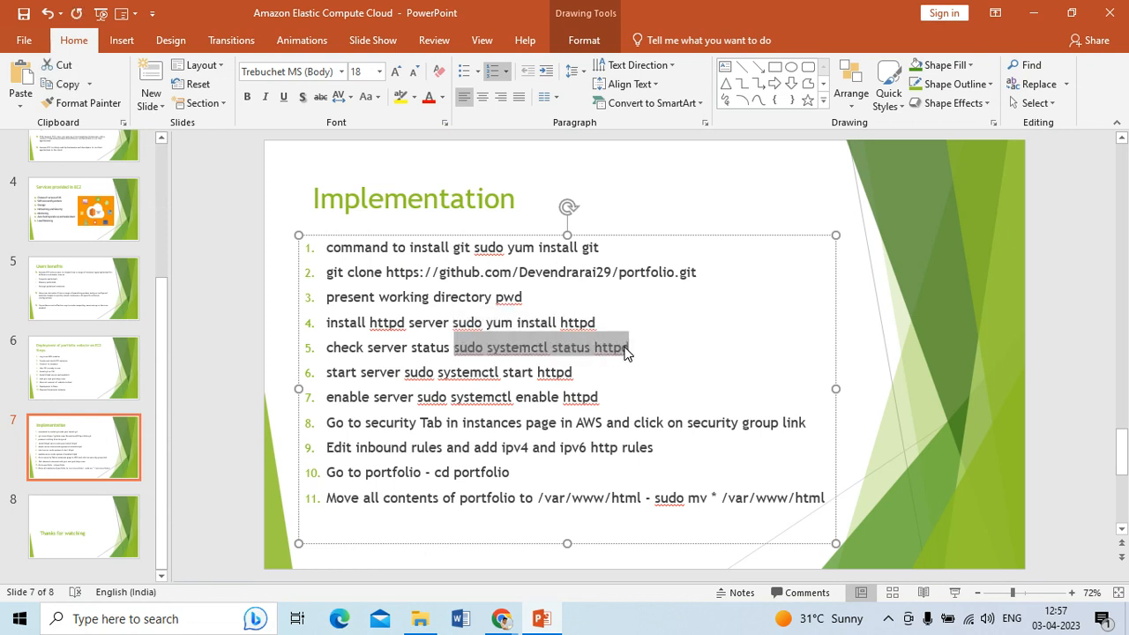
{"action": "mouse_move", "coordinate": [495, 624]}
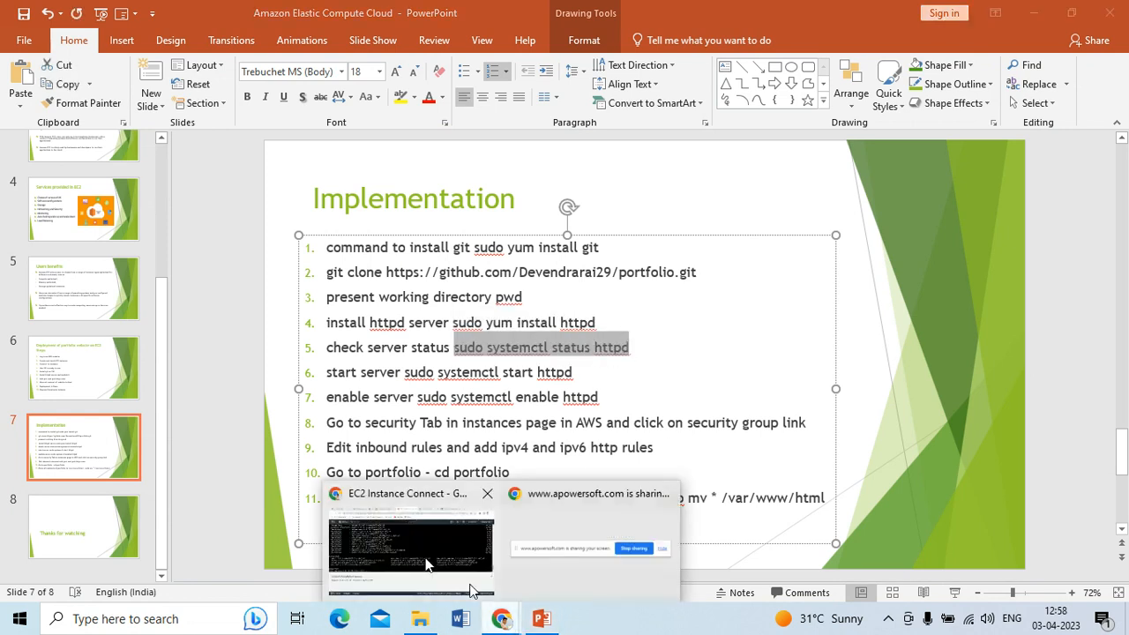
{"action": "left_click", "coordinate": [430, 565]}
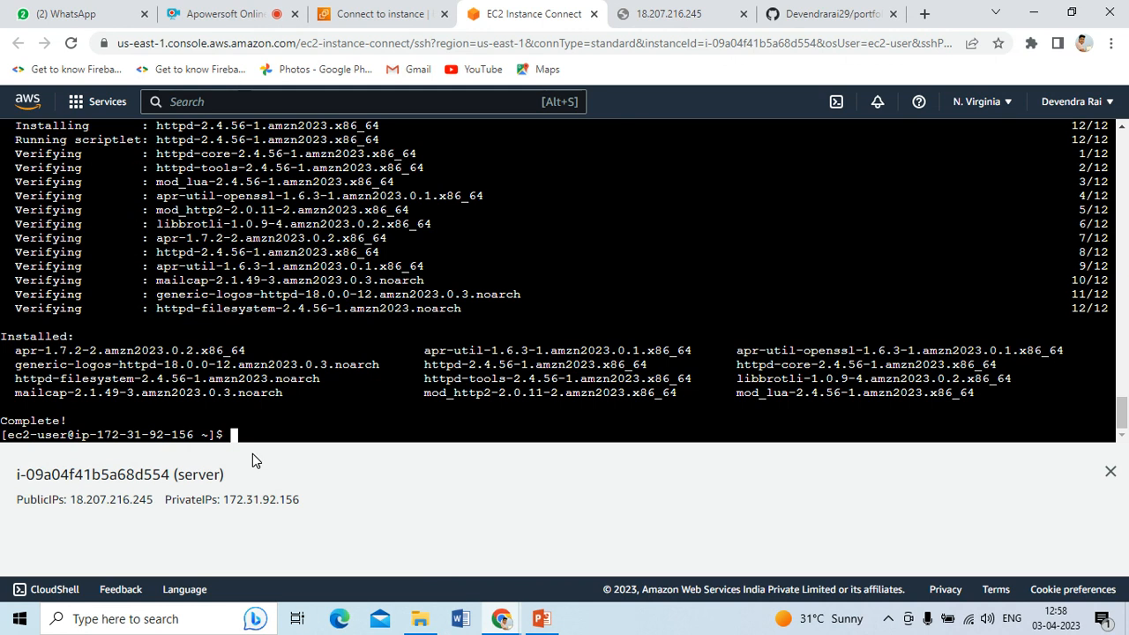
{"action": "key", "text": "alt+Tab"}
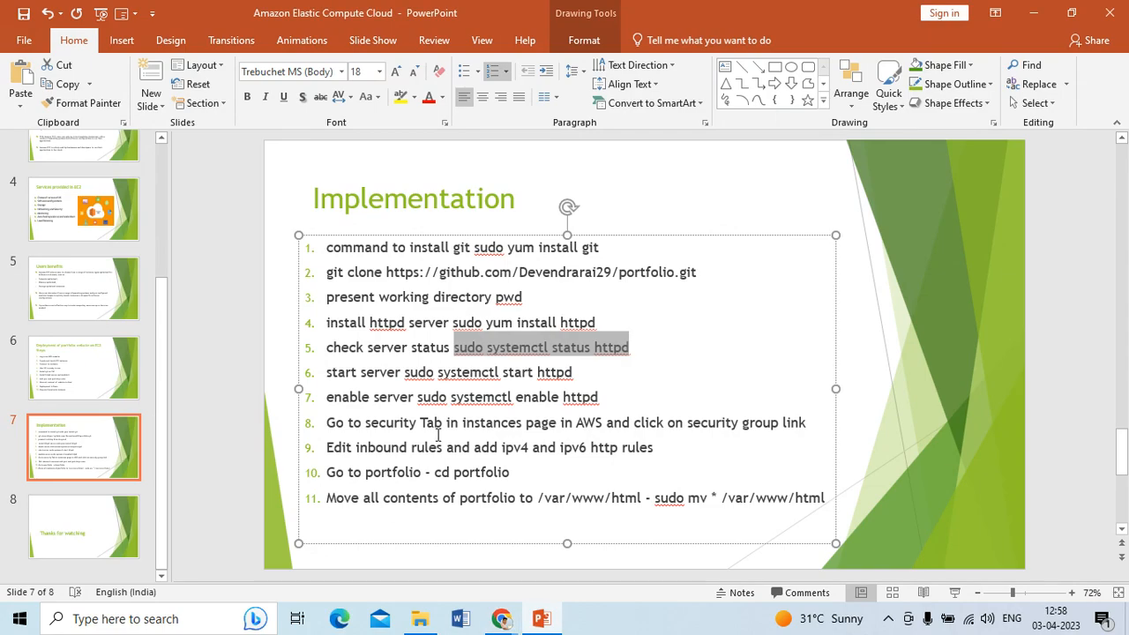
{"action": "mouse_move", "coordinate": [500, 618]}
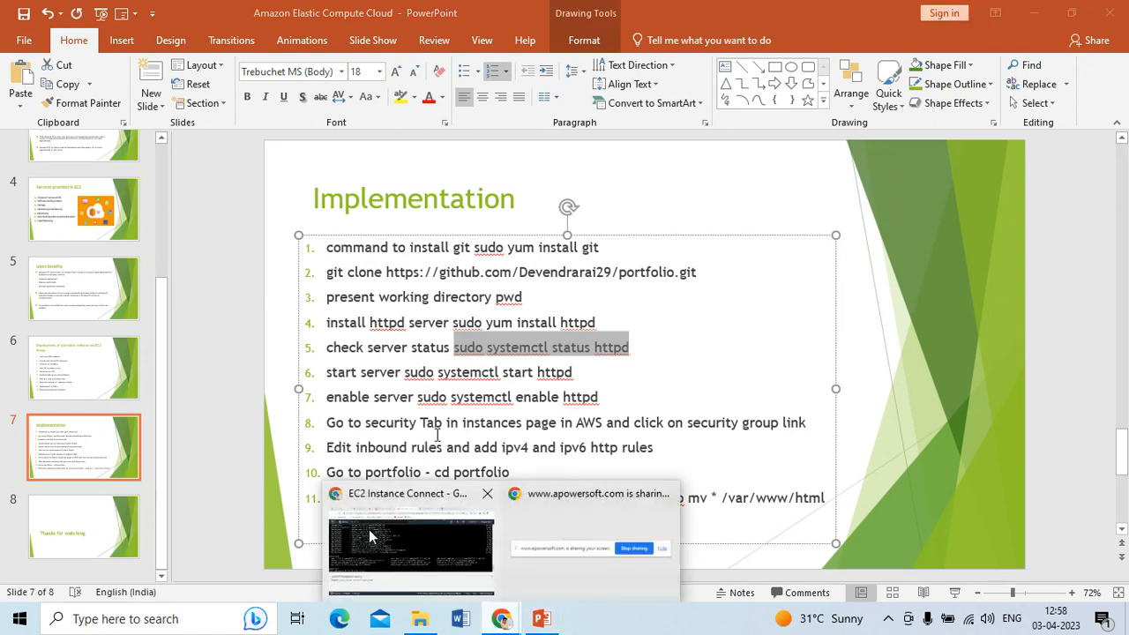
{"action": "left_click", "coordinate": [365, 537]}
{"action": "right_click", "coordinate": [244, 432]}
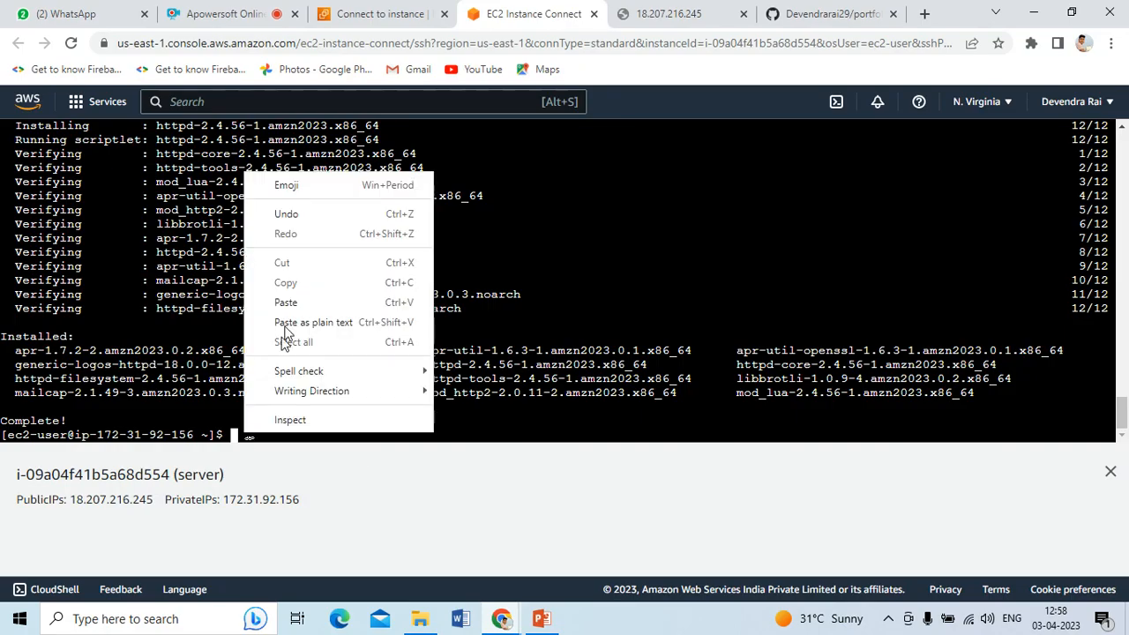
{"action": "left_click", "coordinate": [287, 300]}
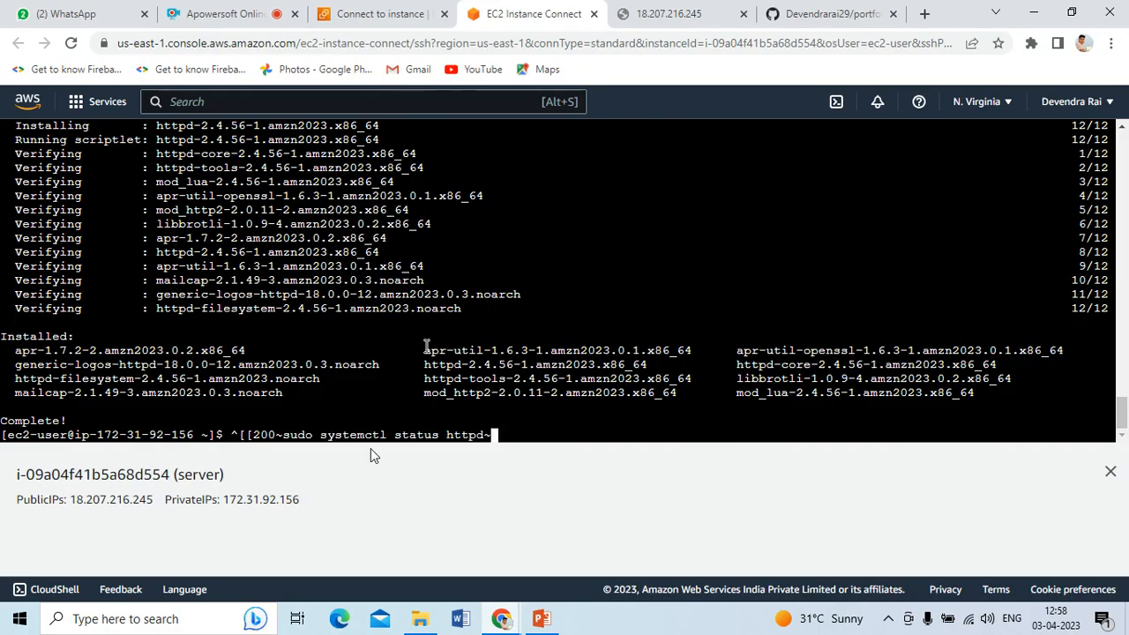
Delete the stray ^[[200~ prefix and trailing ~, then run the status check
{"action": "left_click_drag", "start_coordinate": [284, 434], "coordinate": [240, 434]}
{"action": "left_click", "coordinate": [243, 434]}
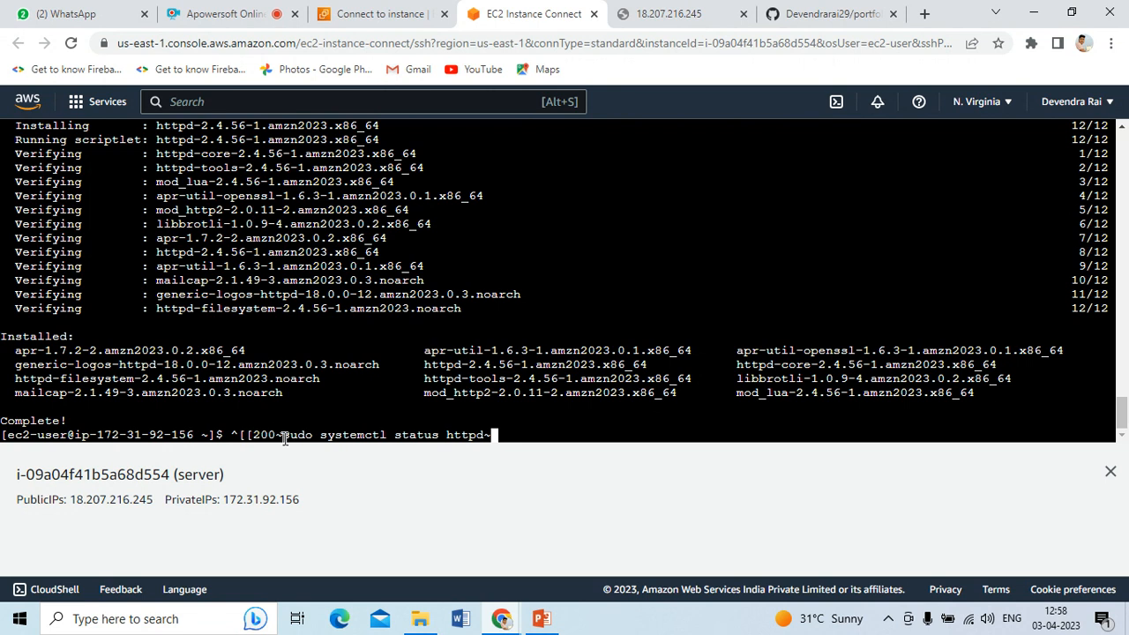
{"action": "key", "text": "BackSpace"}
{"action": "key", "text": "Left"}
{"action": "key", "text": "Left"}
{"action": "key", "text": "Left"}
{"action": "key", "text": "Left"}
{"action": "key", "text": "Left"}
{"action": "key", "text": "Left"}
{"action": "key", "text": "Left"}
{"action": "key", "text": "Left"}
{"action": "key", "text": "Left"}
{"action": "key", "text": "Left"}
{"action": "key", "text": "Left"}
{"action": "key", "text": "Left"}
{"action": "key", "text": "Left"}
{"action": "key", "text": "Left"}
{"action": "key", "text": "Left"}
{"action": "key", "text": "Left"}
{"action": "key", "text": "Left"}
{"action": "key", "text": "Left"}
{"action": "key", "text": "Left"}
{"action": "key", "text": "Left"}
{"action": "key", "text": "Right"}
{"action": "key", "text": "Right"}
{"action": "key", "text": "Right"}
{"action": "key", "text": "Right"}
{"action": "key", "text": "Right"}
{"action": "key", "text": "Right"}
{"action": "key", "text": "Right"}
{"action": "key", "text": "Left"}
{"action": "key", "text": "BackSpace"}
{"action": "key", "text": "BackSpace"}
{"action": "key", "text": "BackSpace"}
{"action": "key", "text": "BackSpace"}
{"action": "key", "text": "BackSpace"}
{"action": "key", "text": "BackSpace"}
{"action": "key", "text": "BackSpace"}
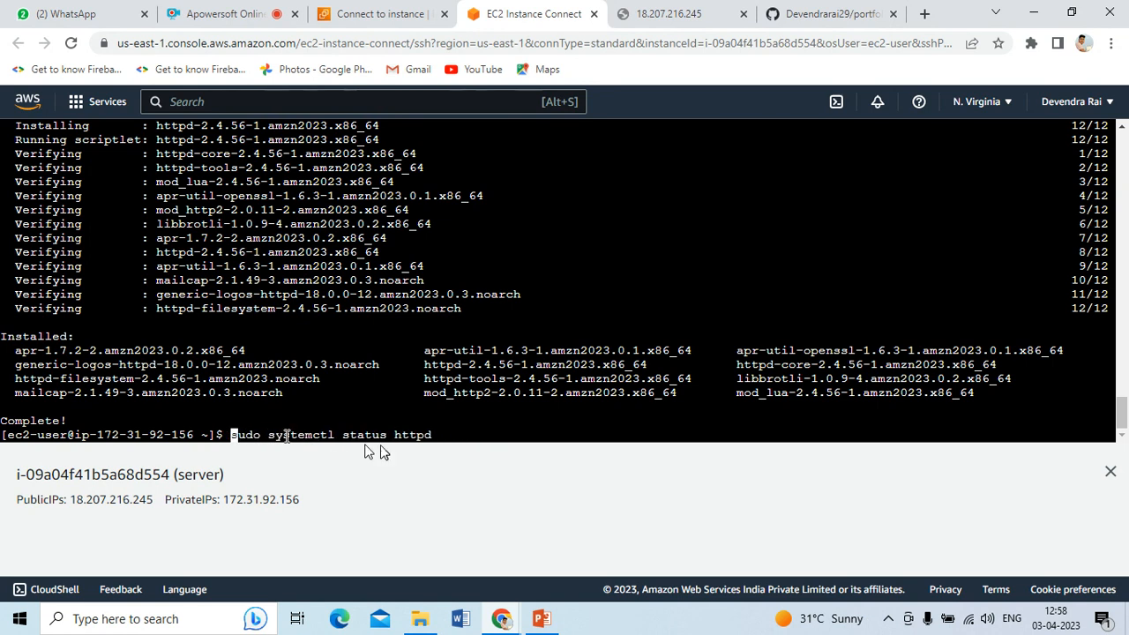
{"action": "key", "text": "Return"}
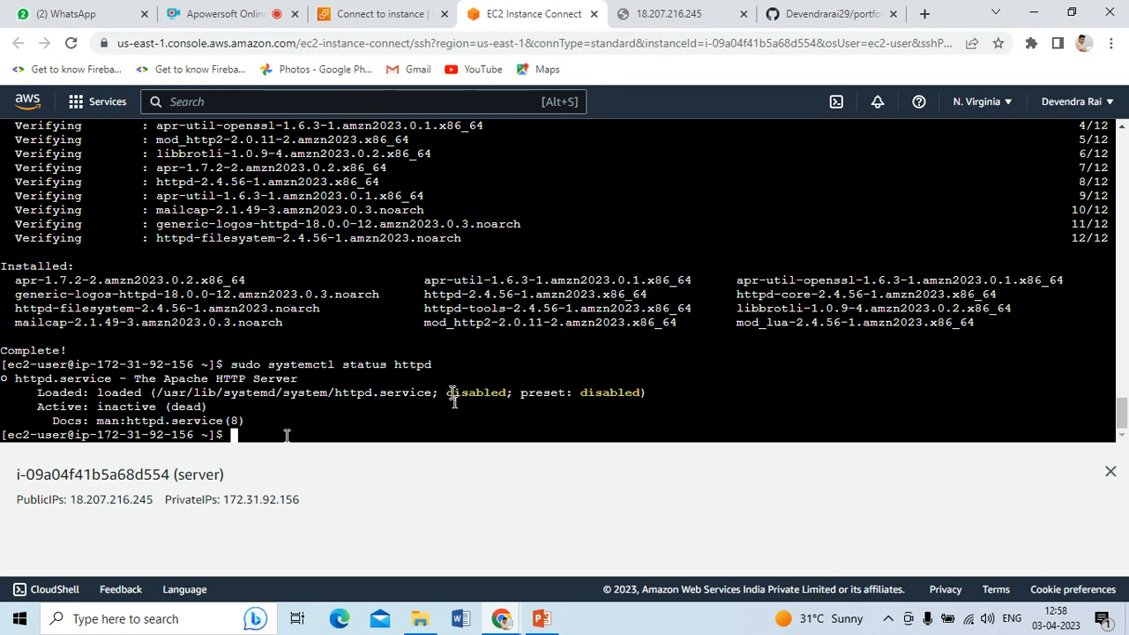
Edit the recalled command into 'sudo systemctl start httpd' and run it
{"action": "key", "text": "Up"}
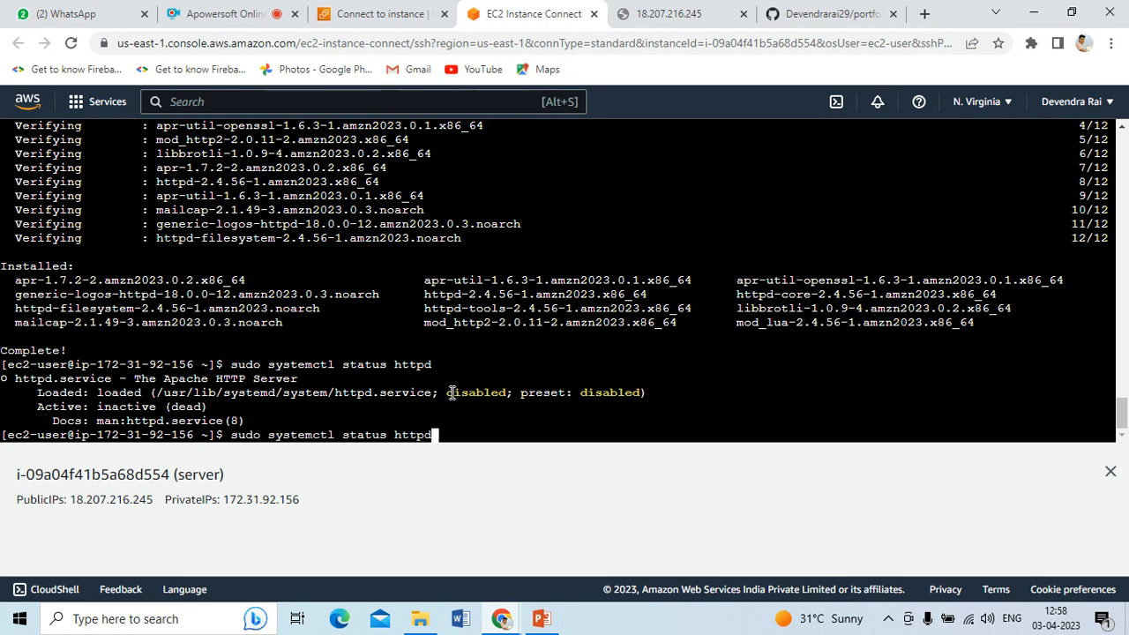
{"action": "key", "text": "Left"}
{"action": "key", "text": "Left"}
{"action": "key", "text": "Left"}
{"action": "key", "text": "Left"}
{"action": "key", "text": "Left"}
{"action": "key", "text": "Left"}
{"action": "key", "text": "BackSpace"}
{"action": "key", "text": "BackSpace"}
{"action": "key", "text": "BackSpace"}
{"action": "key", "text": "BackSpace"}
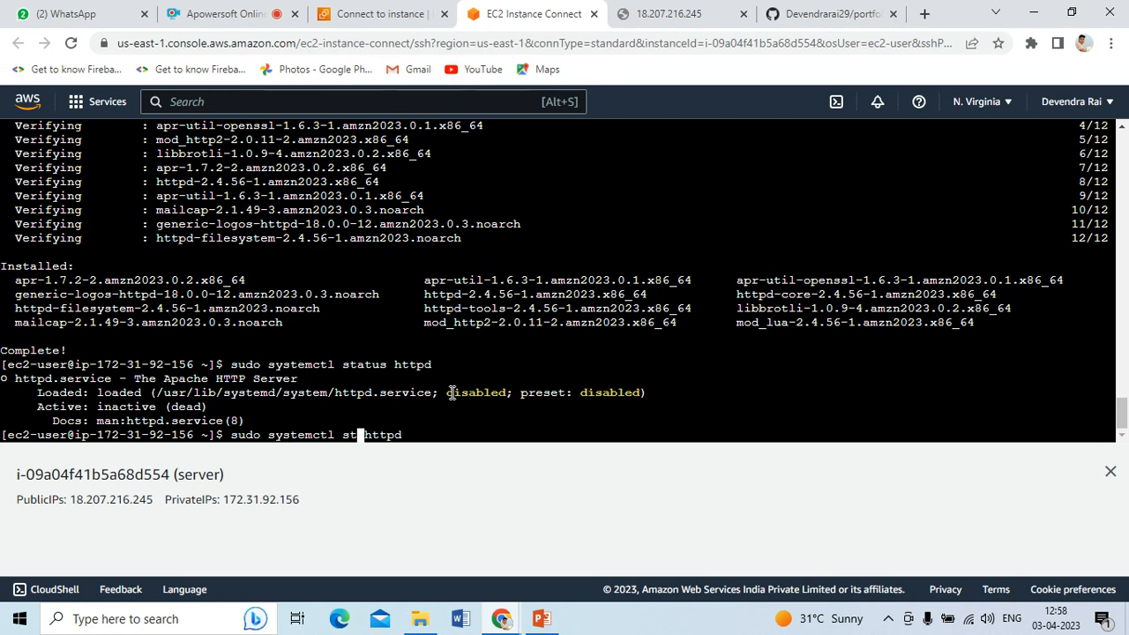
{"action": "type", "text": "art"}
{"action": "key", "text": "Return"}
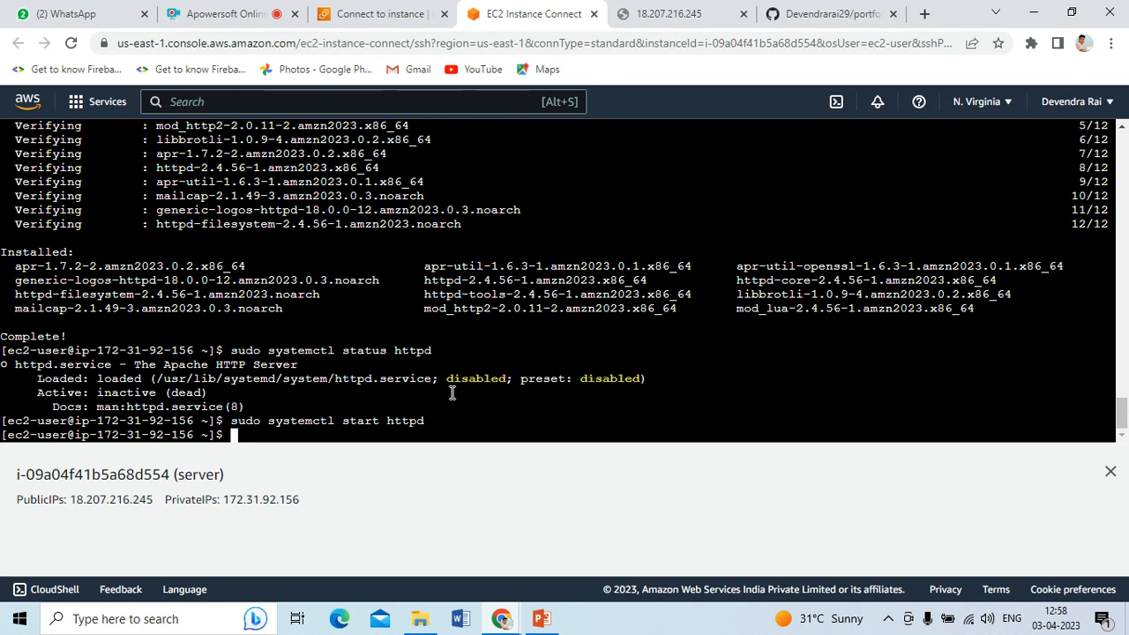
Edit the recalled command into 'sudo systemctl enable httpd' and run it
{"action": "key", "text": "Up"}
{"action": "key", "text": "Left"}
{"action": "key", "text": "Left"}
{"action": "key", "text": "Left"}
{"action": "key", "text": "Left"}
{"action": "key", "text": "Left"}
{"action": "key", "text": "Left"}
{"action": "key", "text": "BackSpace"}
{"action": "key", "text": "BackSpace"}
{"action": "key", "text": "BackSpace"}
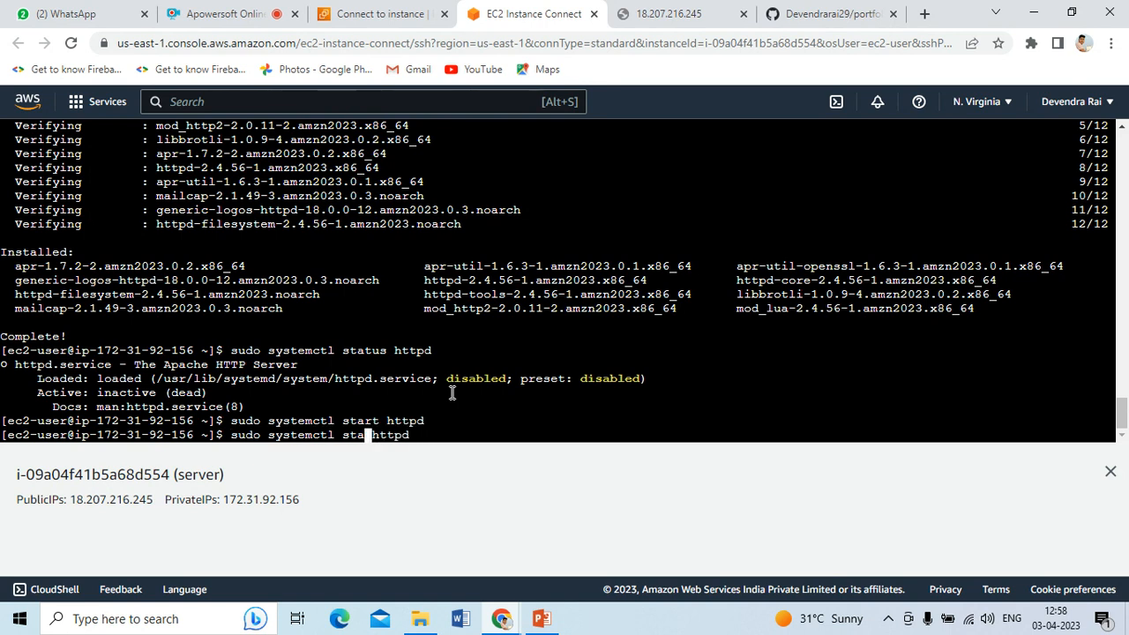
{"action": "key", "text": "BackSpace"}
{"action": "key", "text": "BackSpace"}
{"action": "type", "text": "enable"}
{"action": "key", "text": "BackSpace"}
{"action": "key", "text": "Return"}
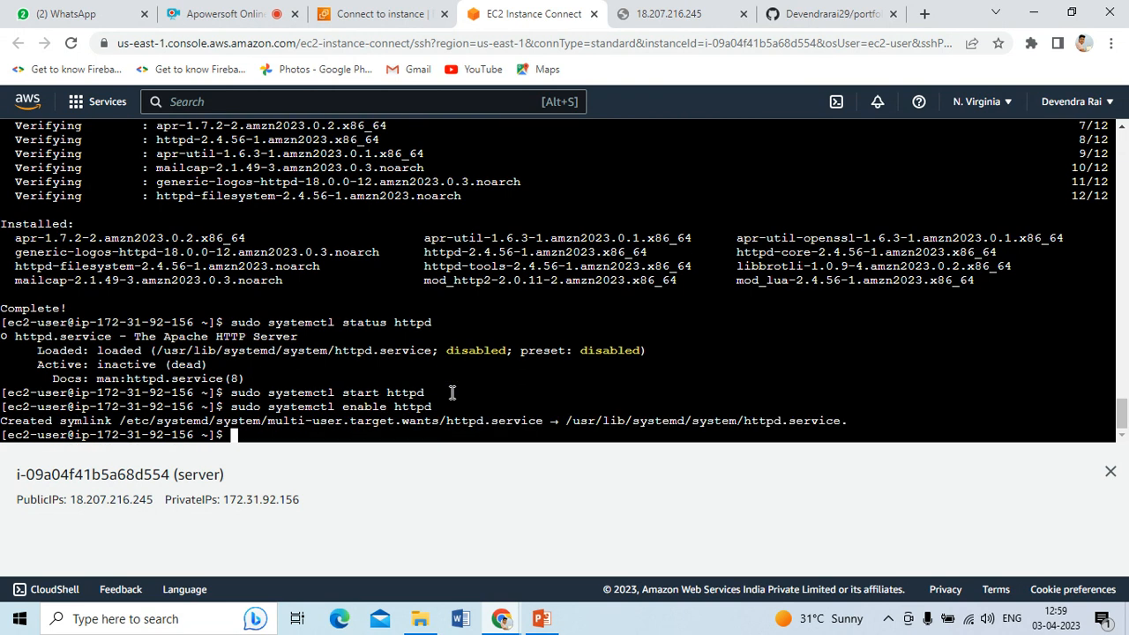
Rerun 'sudo systemctl status httpd' to confirm active (running), then type pwd
{"action": "key", "text": "Up"}
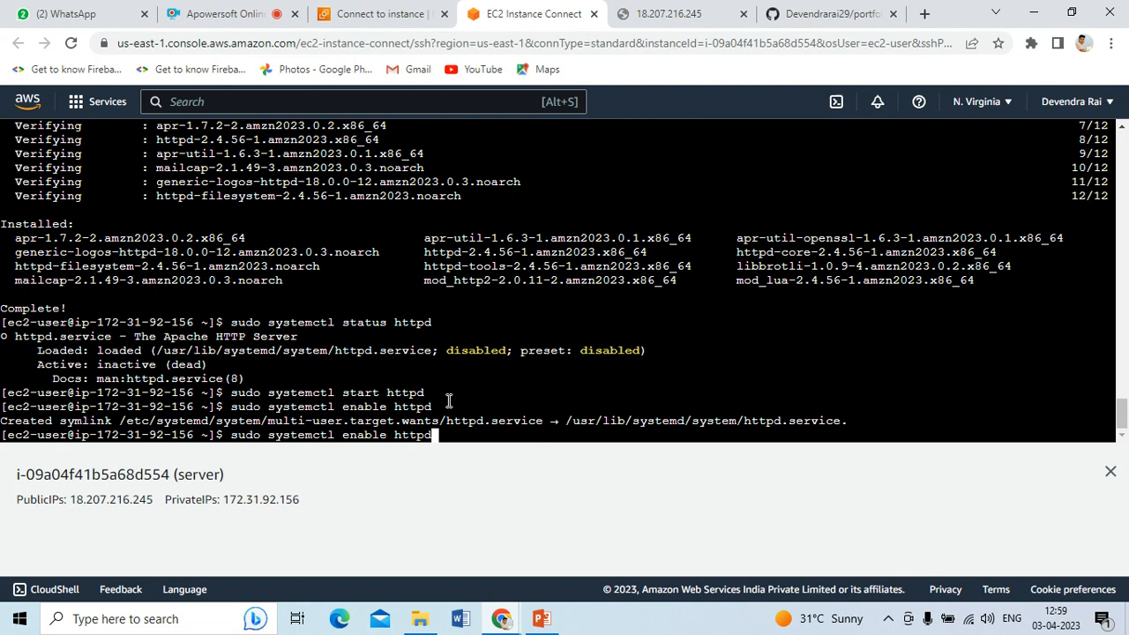
{"action": "key", "text": "Up"}
{"action": "key", "text": "Up"}
{"action": "key", "text": "Return"}
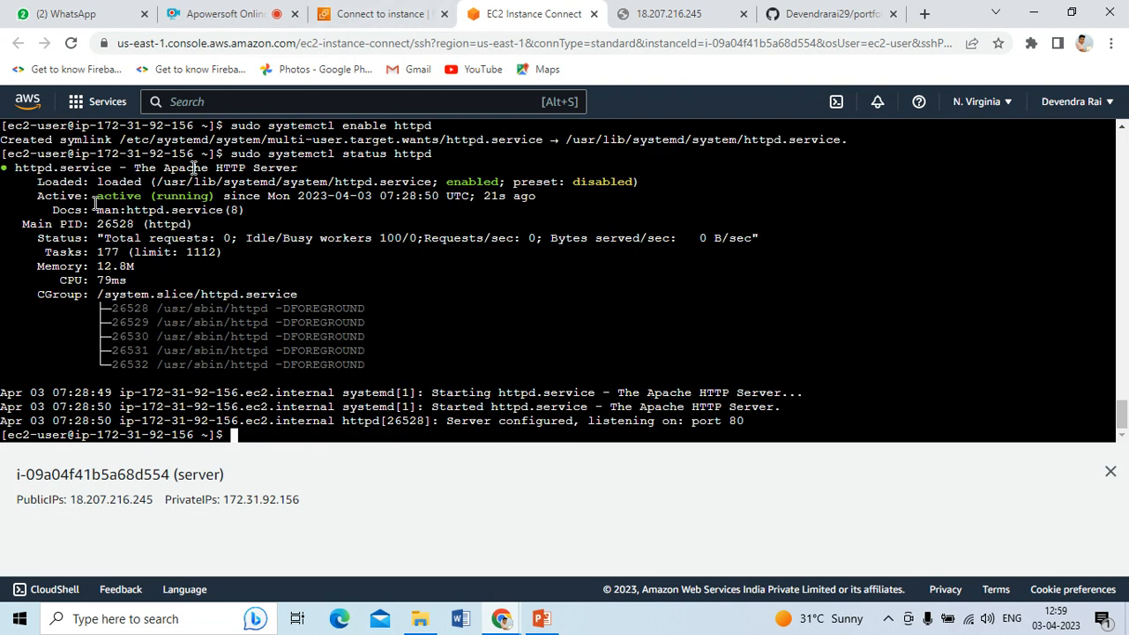
{"action": "left_click_drag", "start_coordinate": [97, 196], "coordinate": [191, 198]}
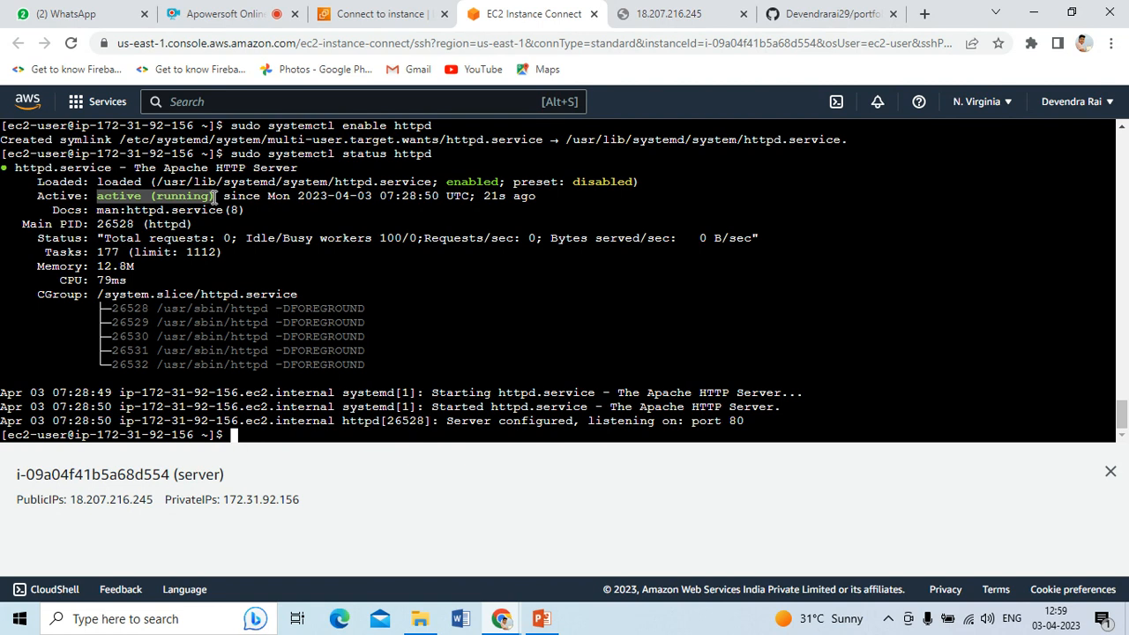
{"action": "left_click", "coordinate": [254, 435]}
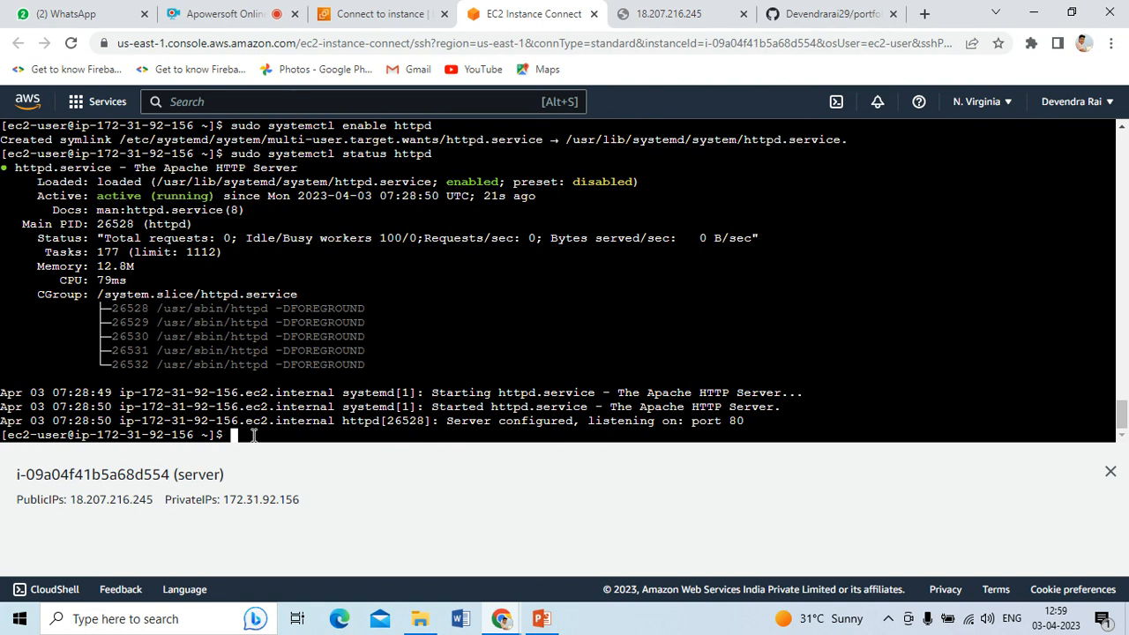
{"action": "type", "text": "pwd"}
Run pwd and ls, cd into portfolio, and confirm the path /home/ec2-user/portfolio
{"action": "key", "text": "Return"}
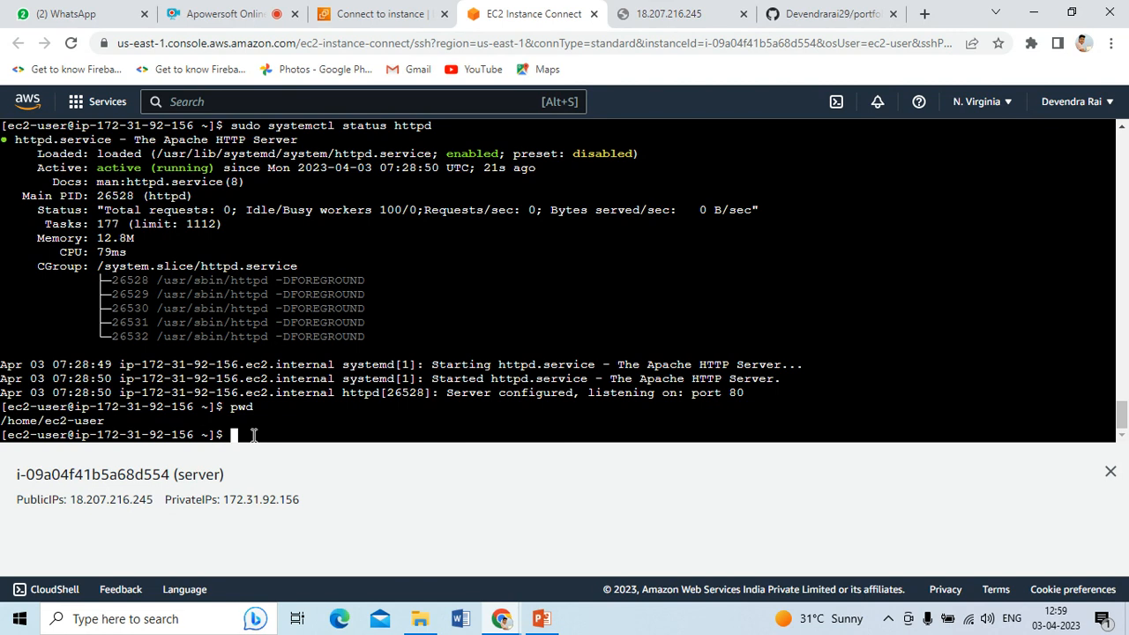
{"action": "type", "text": "ls"}
{"action": "key", "text": "Return"}
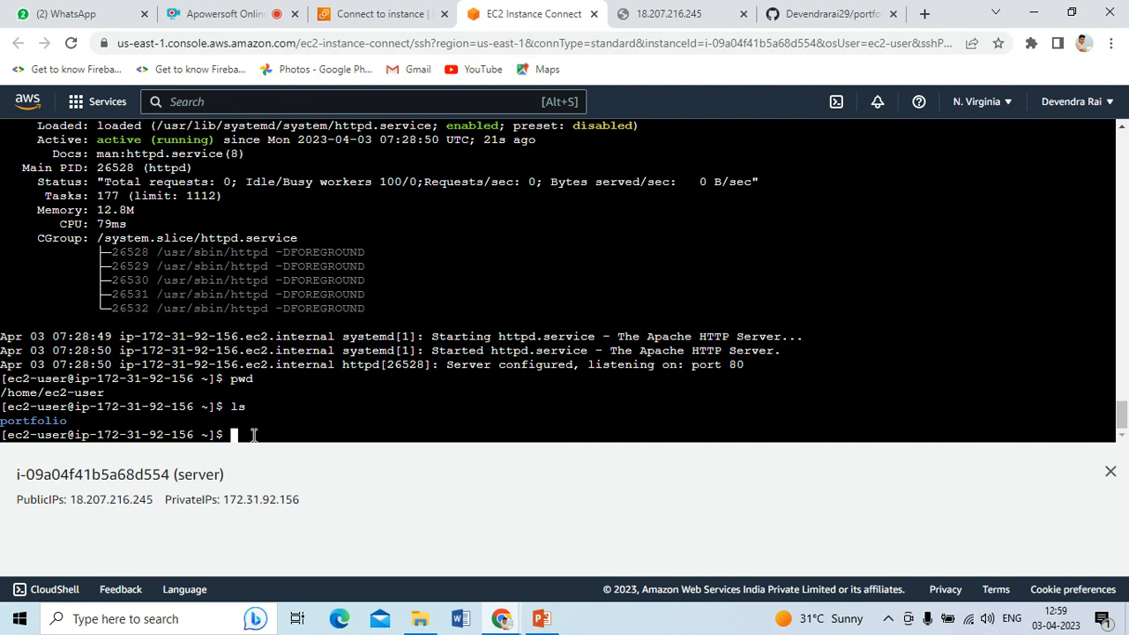
{"action": "type", "text": "cd portfolio"}
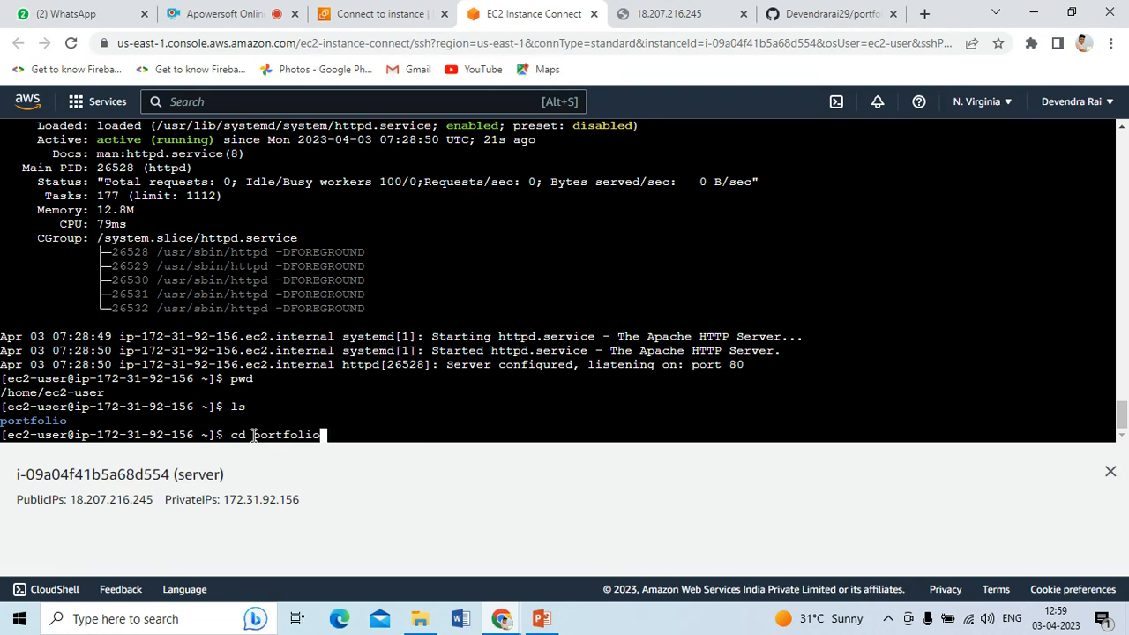
{"action": "key", "text": "Return"}
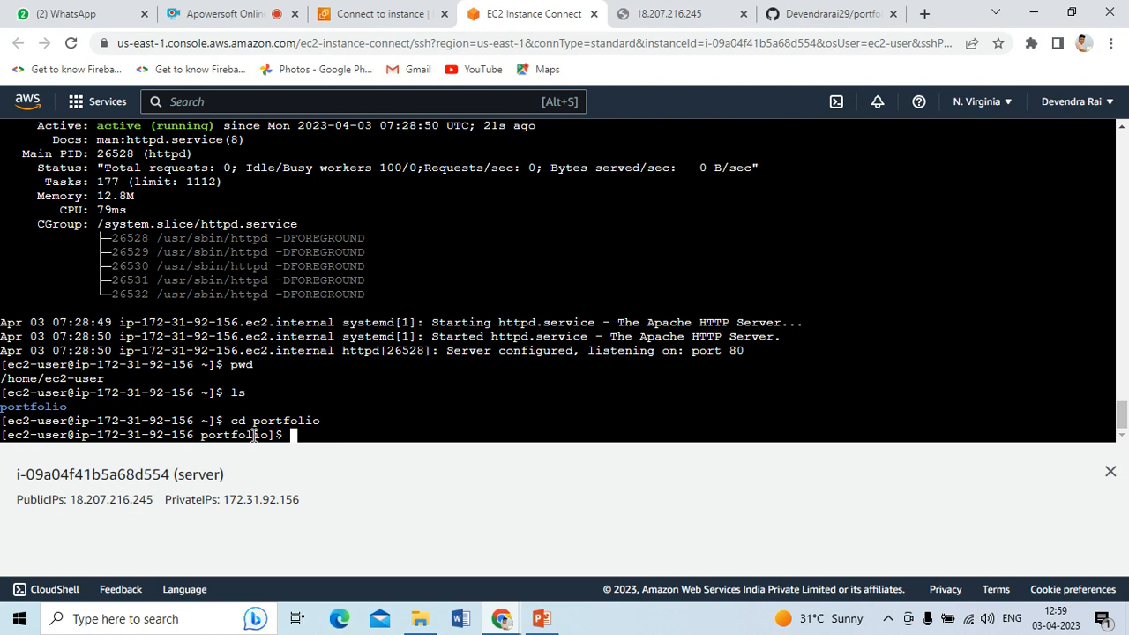
{"action": "type", "text": "pwd"}
{"action": "key", "text": "Return"}
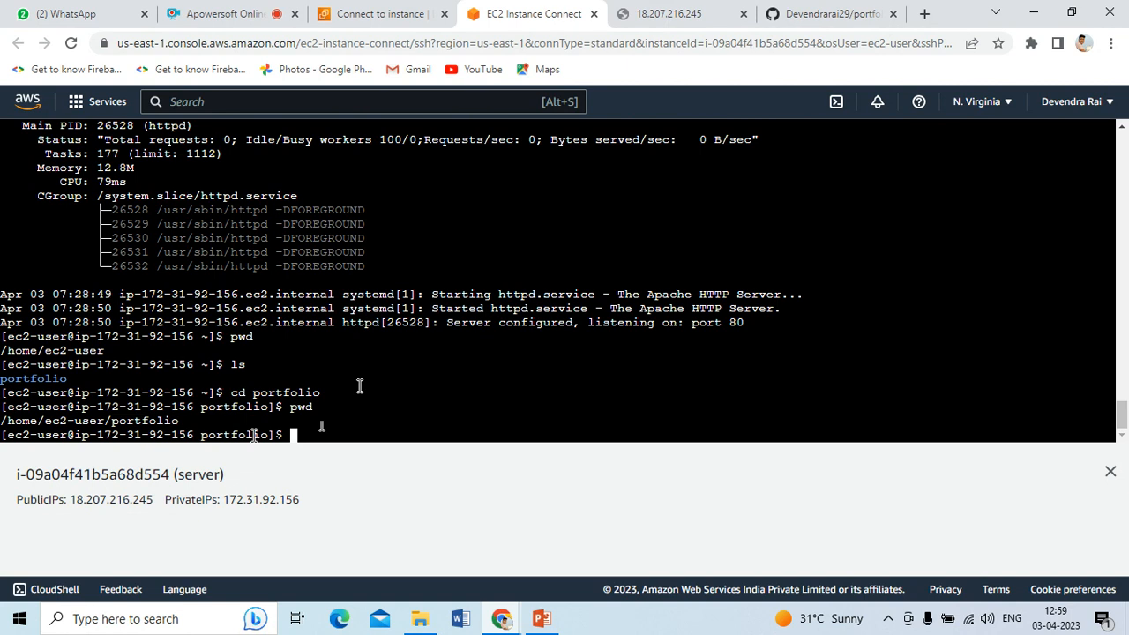
{"action": "left_click", "coordinate": [676, 15]}
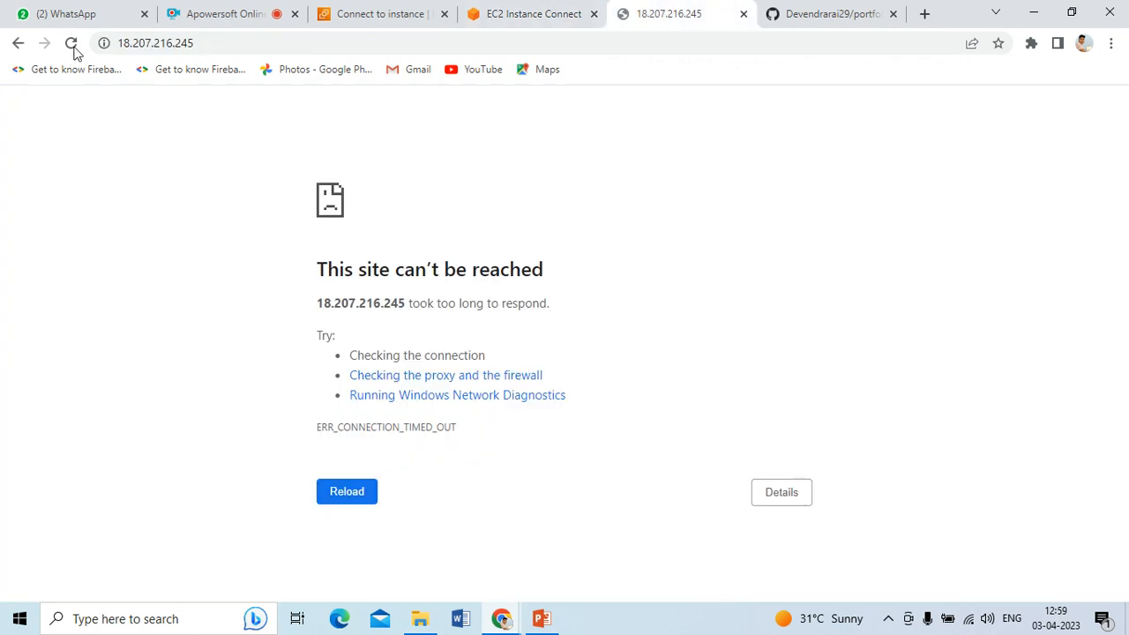
Reload 18.207.216.245, which still times out, and return to the Connect to instance page
{"action": "left_click", "coordinate": [328, 491]}
{"action": "left_click", "coordinate": [498, 17]}
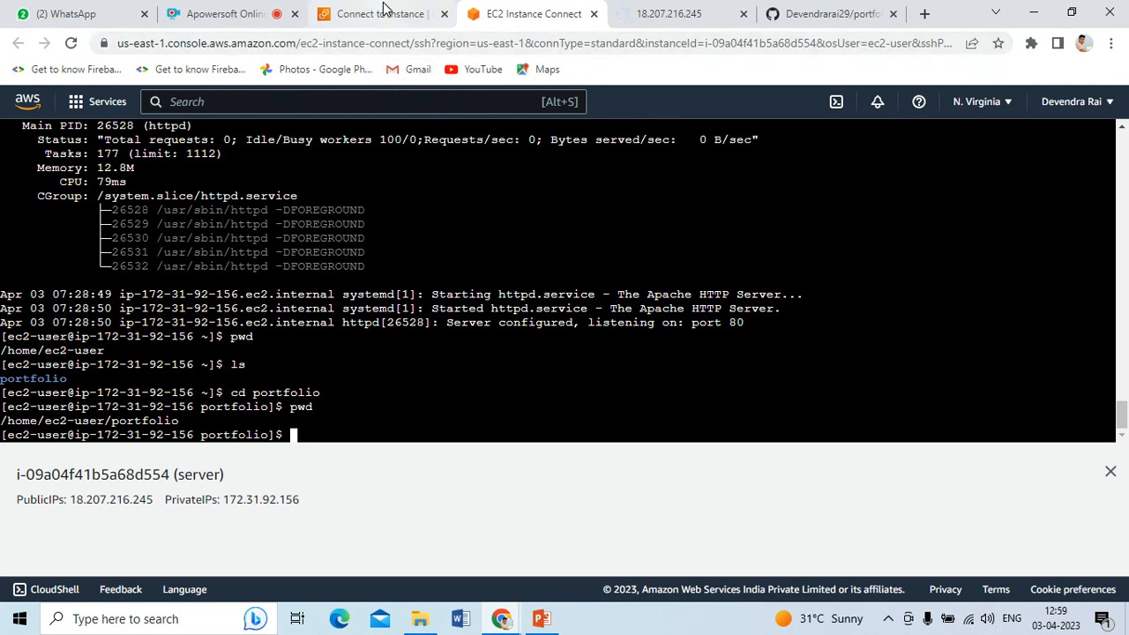
{"action": "left_click", "coordinate": [384, 16]}
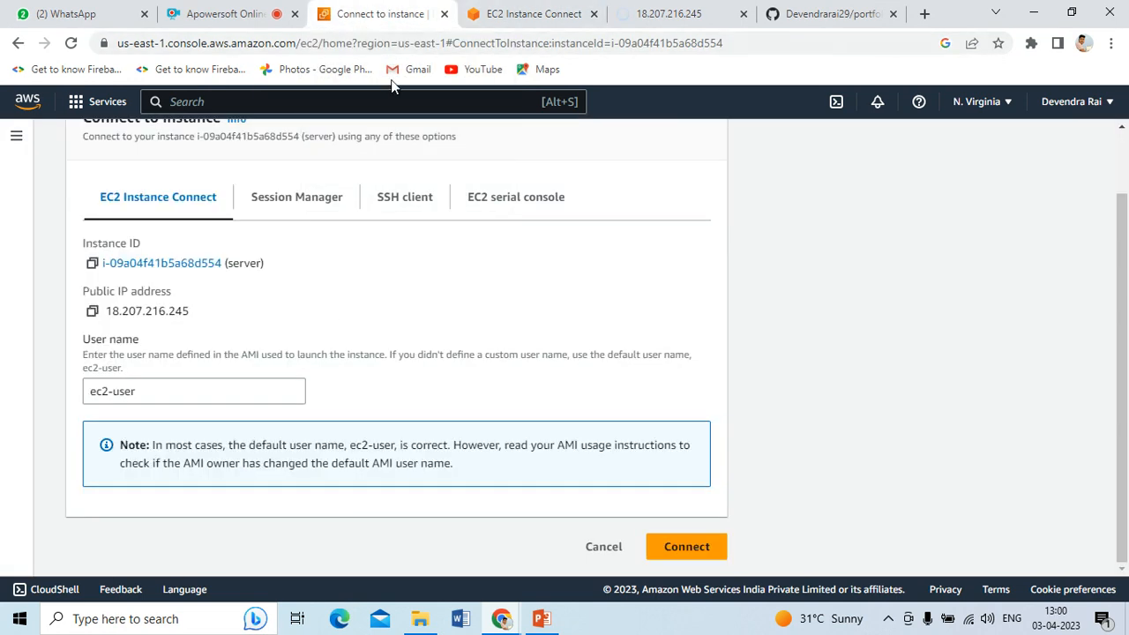
Go from the instance's Security tab to launch-wizard-7's inbound rules, which allow only SSH
{"action": "left_click", "coordinate": [121, 264]}
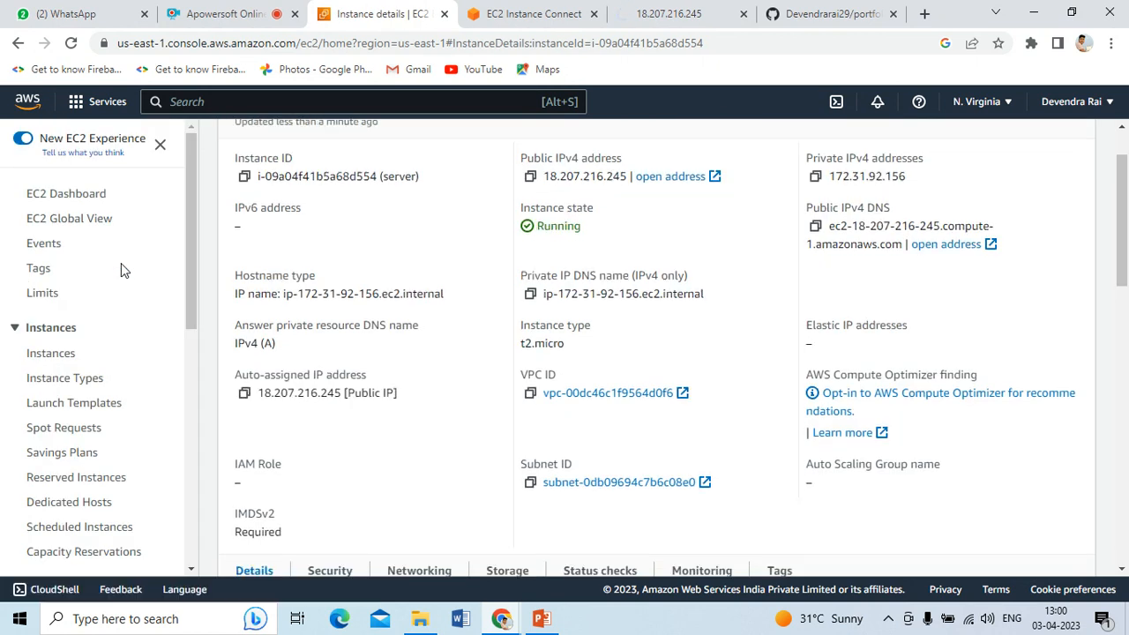
{"action": "scroll", "coordinate": [403, 270], "scroll_direction": "down", "scroll_amount": 5}
{"action": "left_click", "coordinate": [340, 155]}
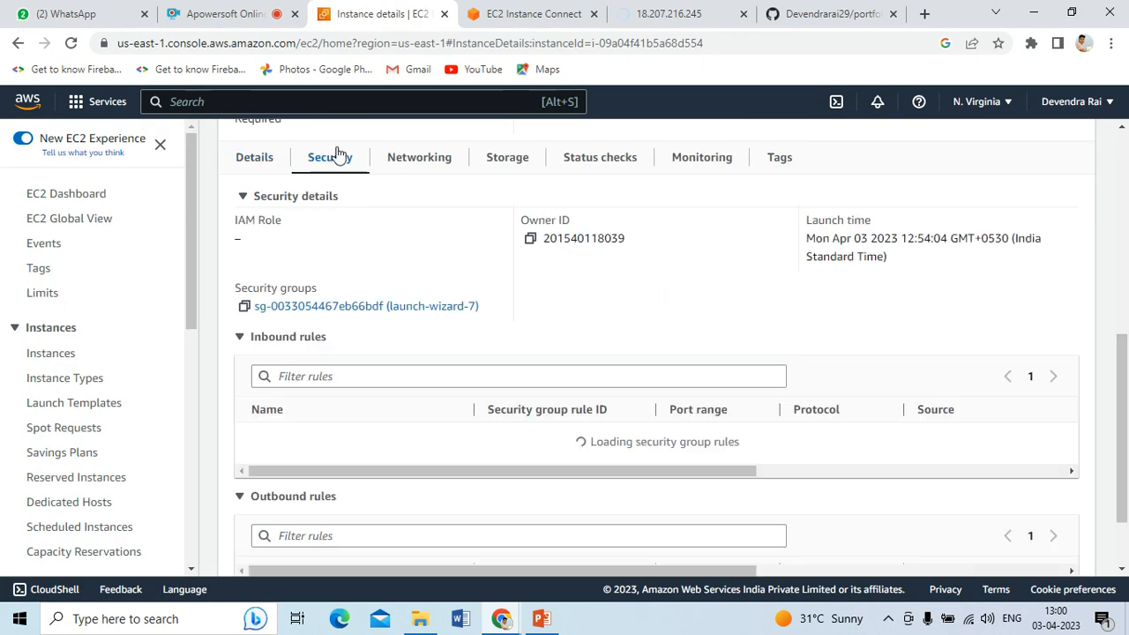
{"action": "scroll", "coordinate": [388, 256], "scroll_direction": "down", "scroll_amount": 2}
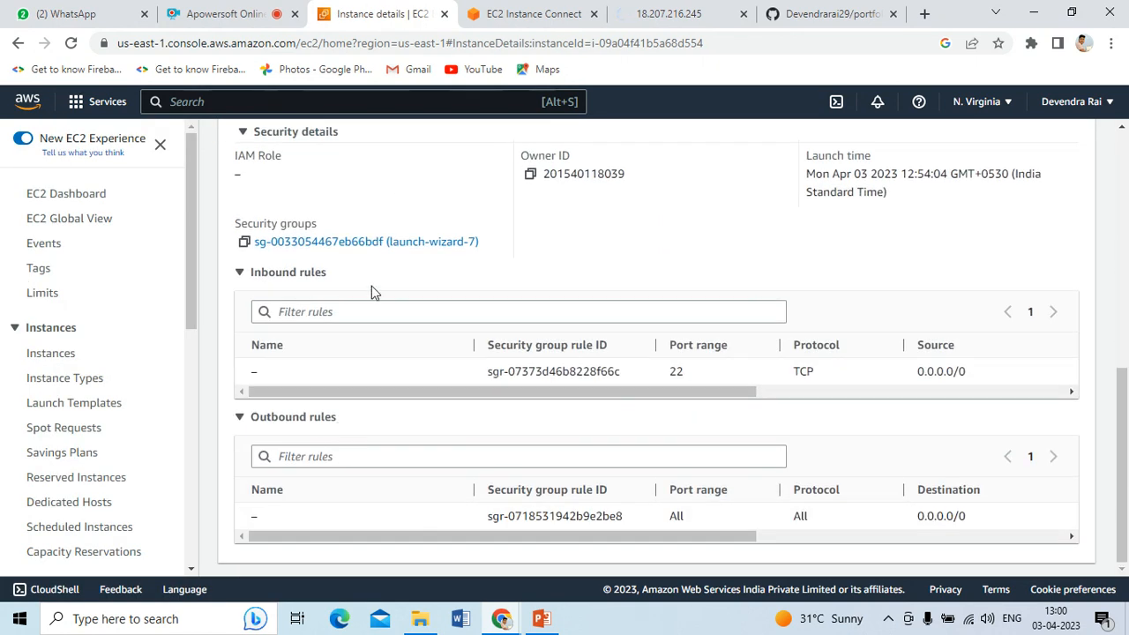
{"action": "left_click", "coordinate": [284, 243]}
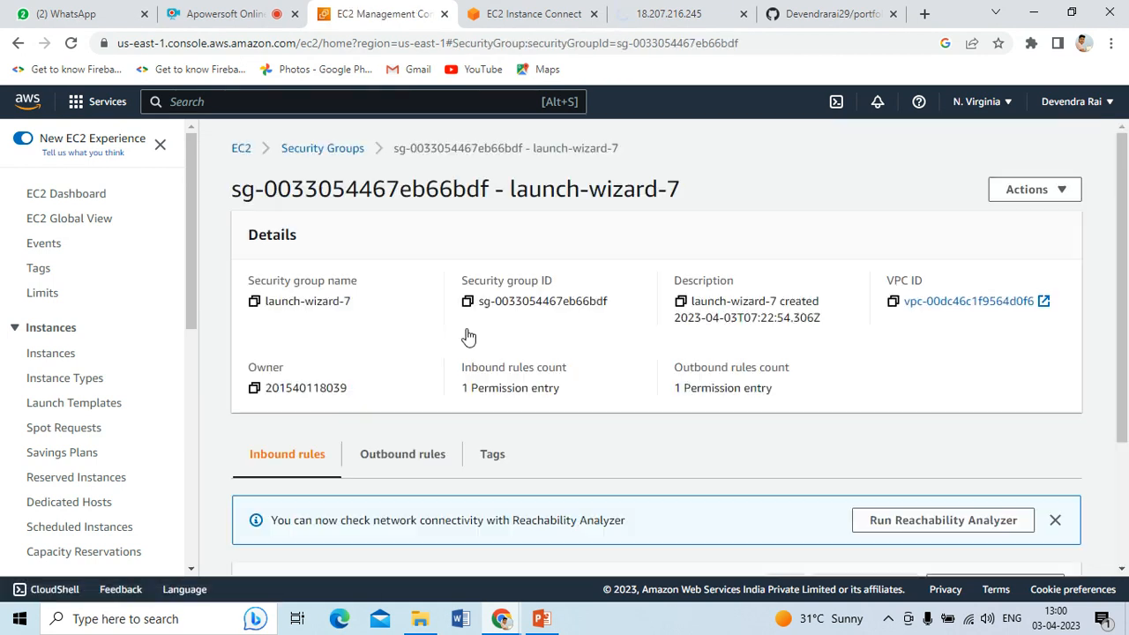
{"action": "scroll", "coordinate": [438, 317], "scroll_direction": "down", "scroll_amount": 2}
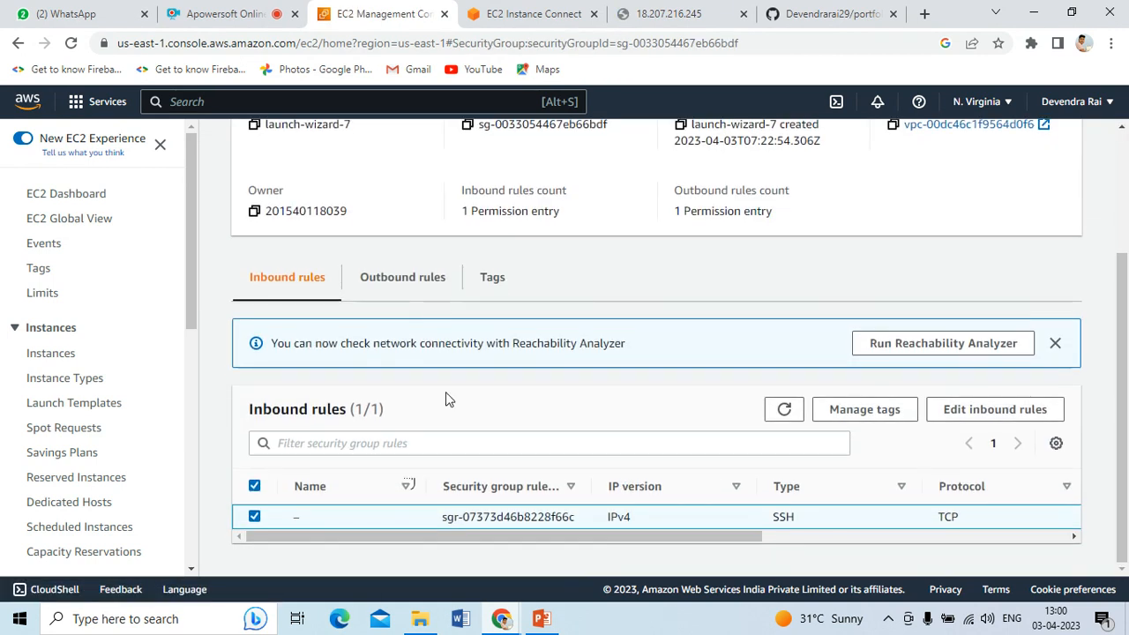
Add an inbound rule allowing HTTP on port 80 from Anywhere-IPv4
{"action": "left_click", "coordinate": [986, 411]}
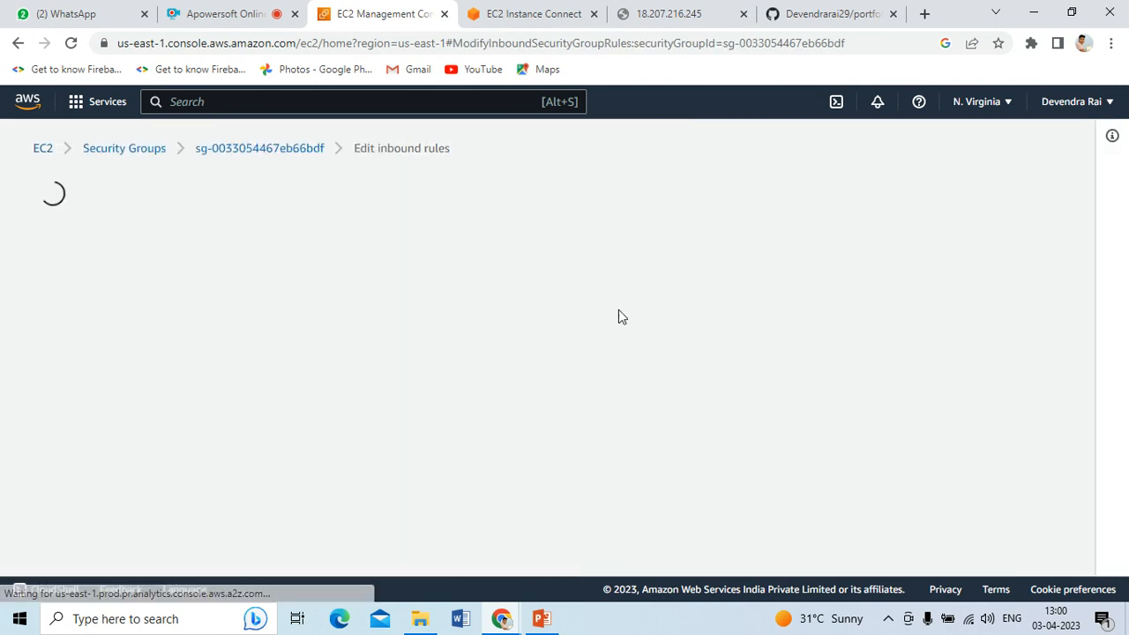
{"action": "left_click", "coordinate": [93, 448]}
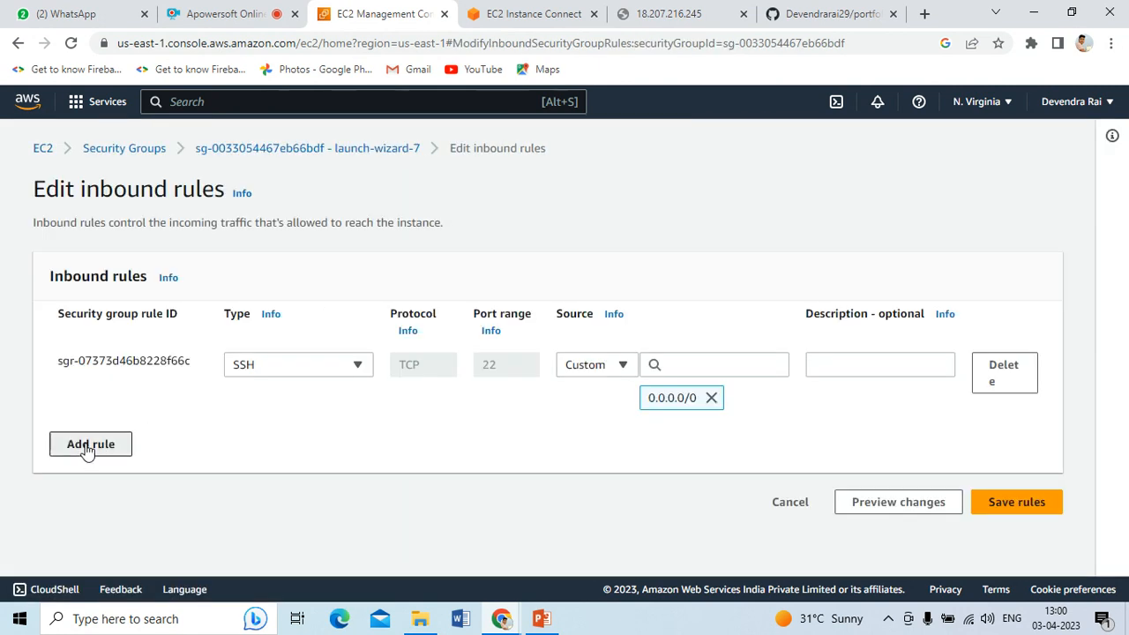
{"action": "left_click", "coordinate": [298, 431]}
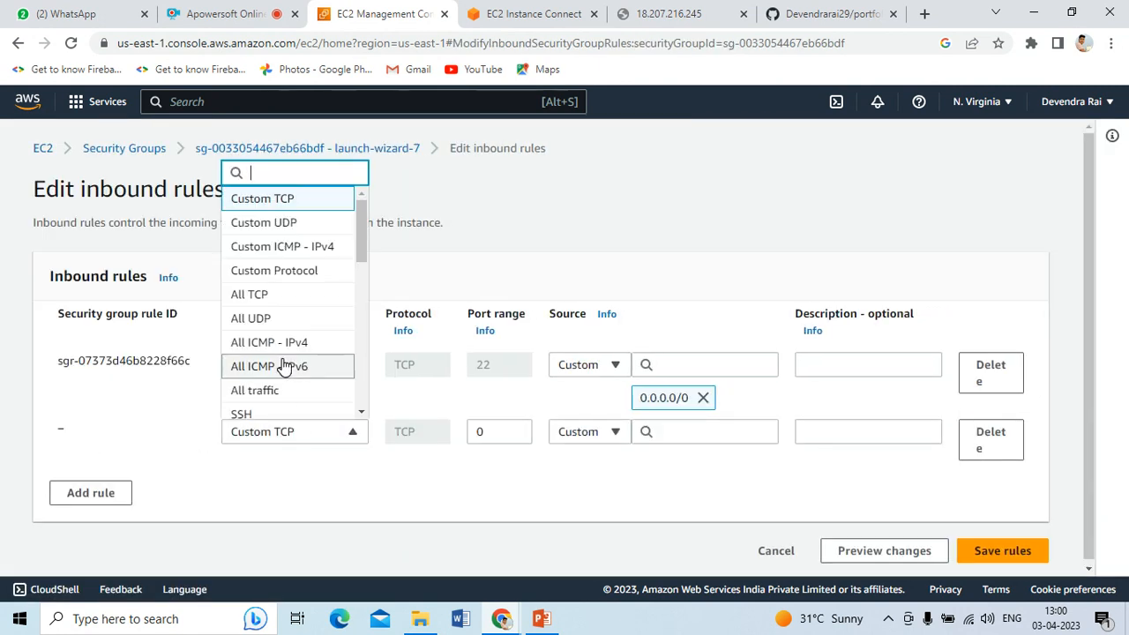
{"action": "type", "text": "h"}
{"action": "left_click", "coordinate": [295, 284]}
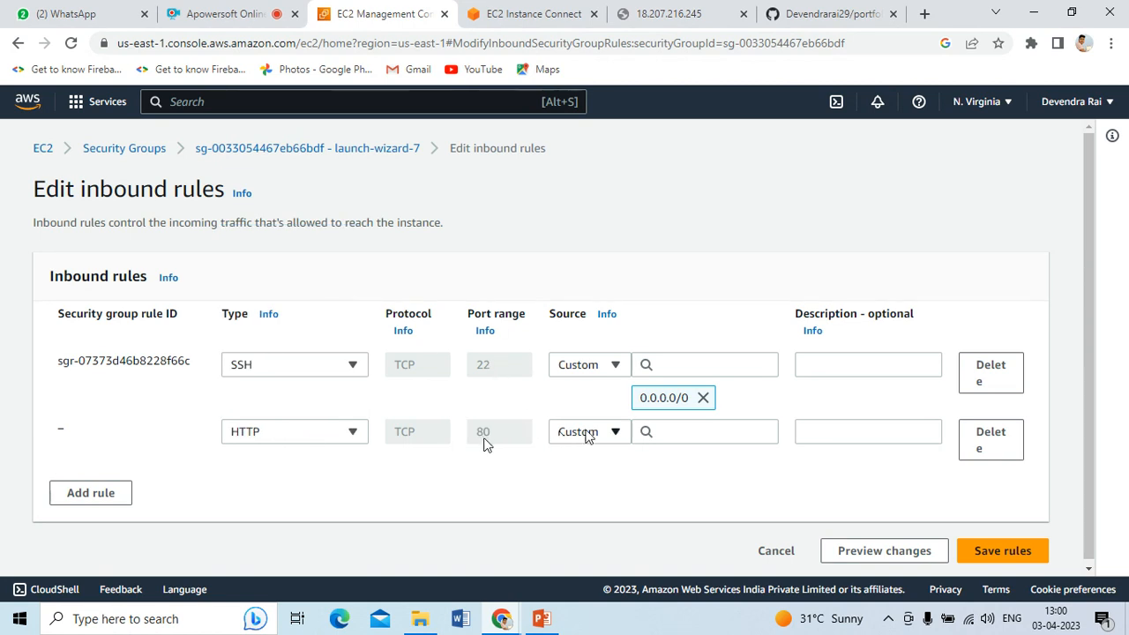
{"action": "left_click", "coordinate": [581, 432]}
{"action": "left_click", "coordinate": [585, 340]}
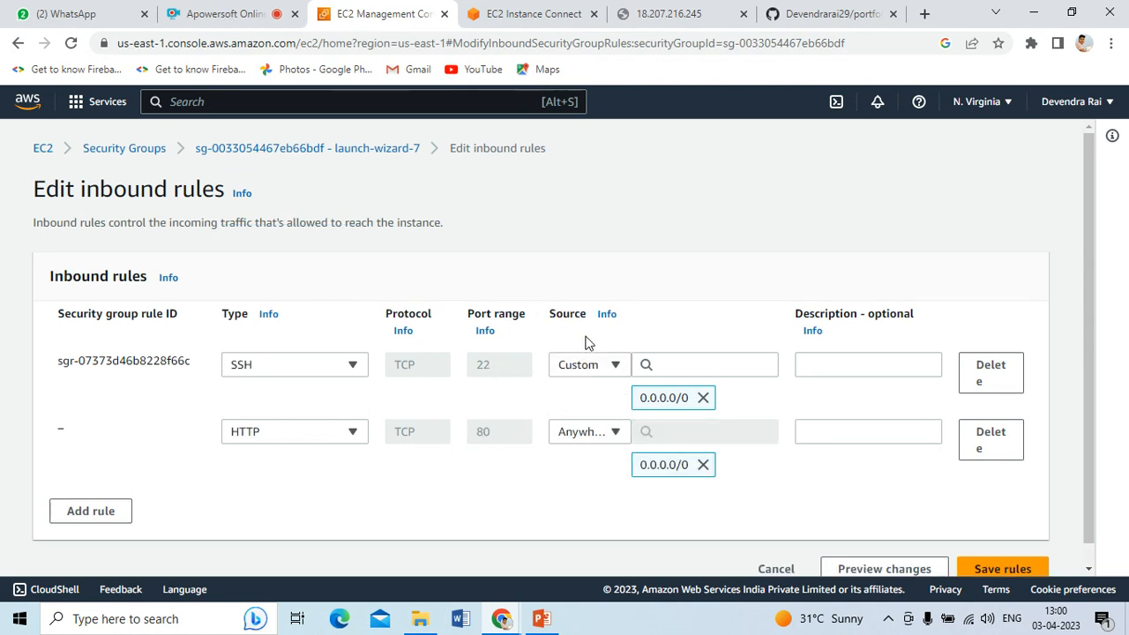
Add an HTTP rule from Anywhere-IPv6, save the rules, and reload the public IP tab
{"action": "left_click", "coordinate": [76, 510]}
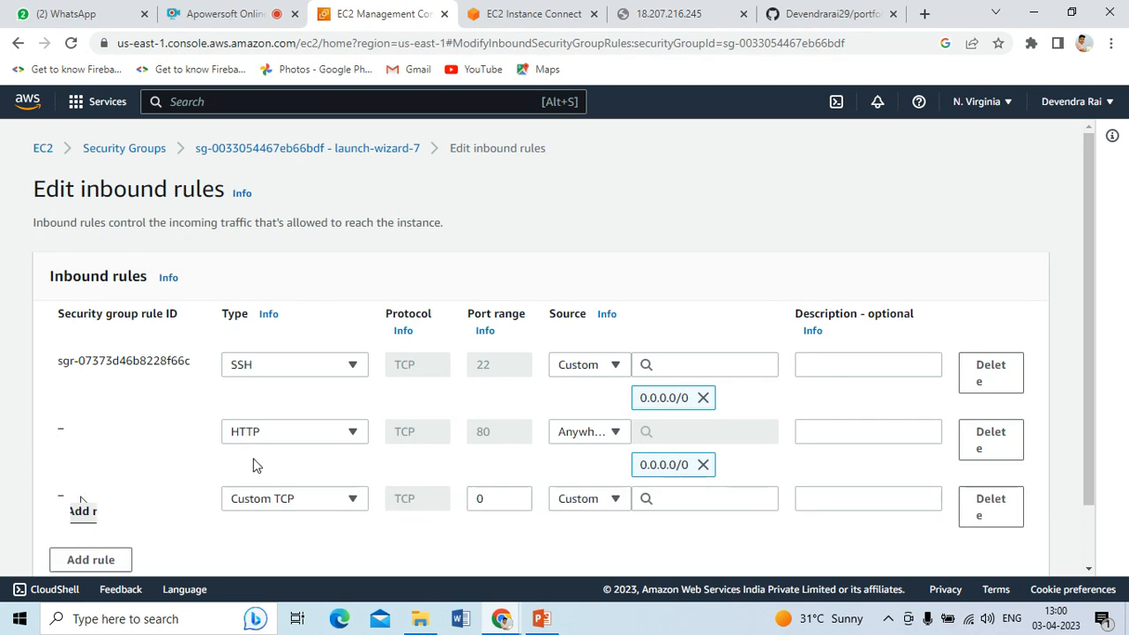
{"action": "left_click", "coordinate": [274, 500]}
{"action": "type", "text": "h"}
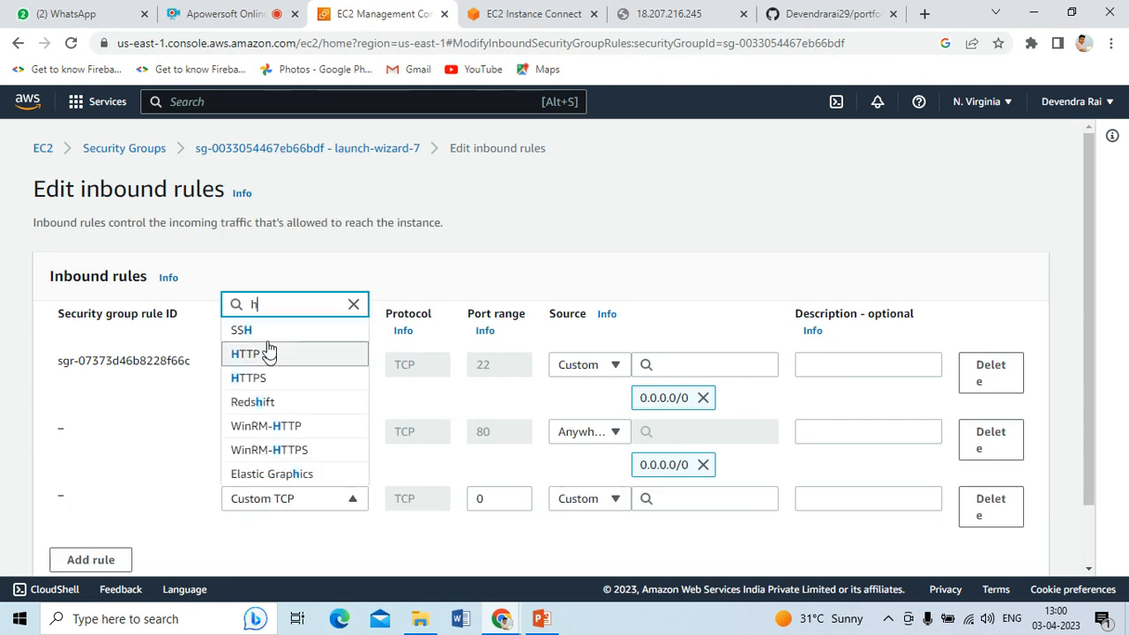
{"action": "left_click", "coordinate": [272, 353]}
{"action": "left_click", "coordinate": [586, 498]}
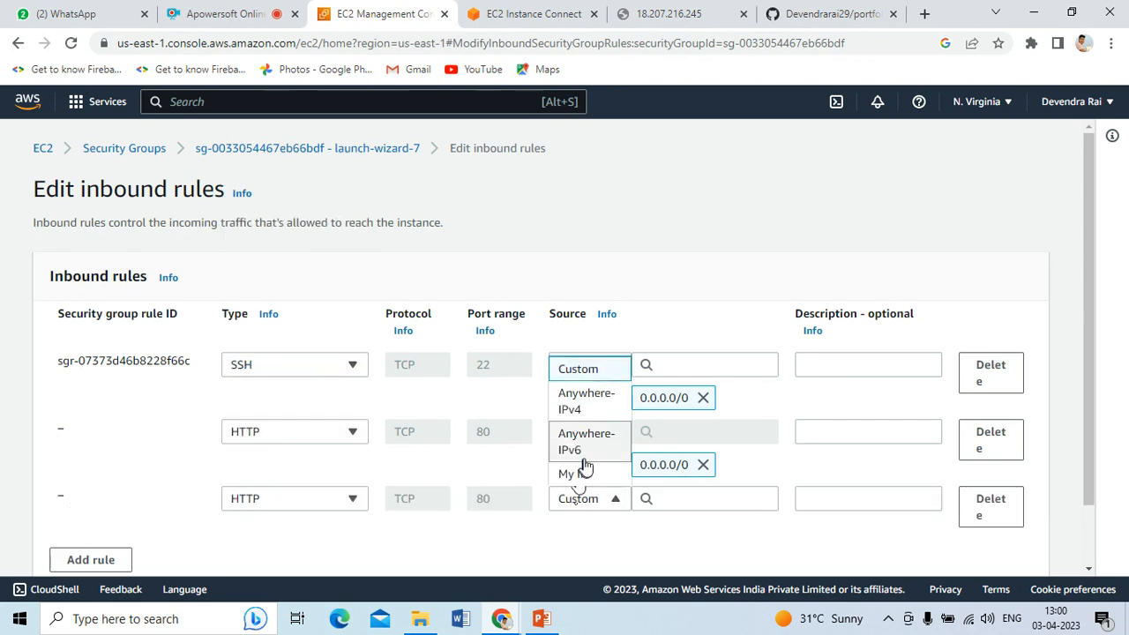
{"action": "left_click", "coordinate": [583, 450]}
{"action": "scroll", "coordinate": [819, 492], "scroll_direction": "down", "scroll_amount": 1}
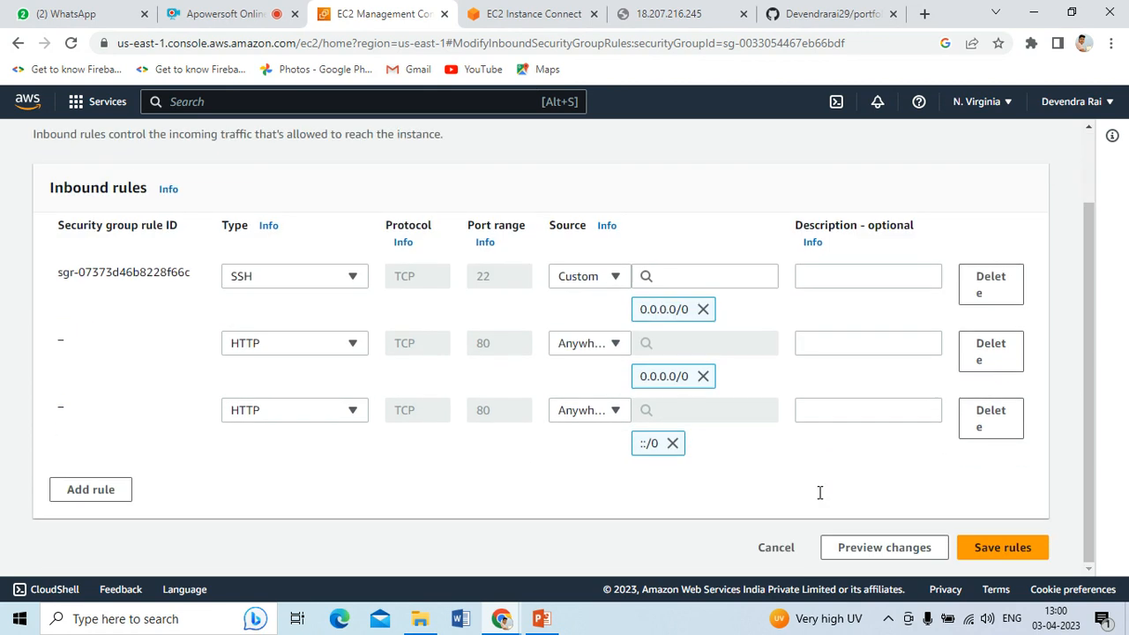
{"action": "left_click", "coordinate": [996, 548]}
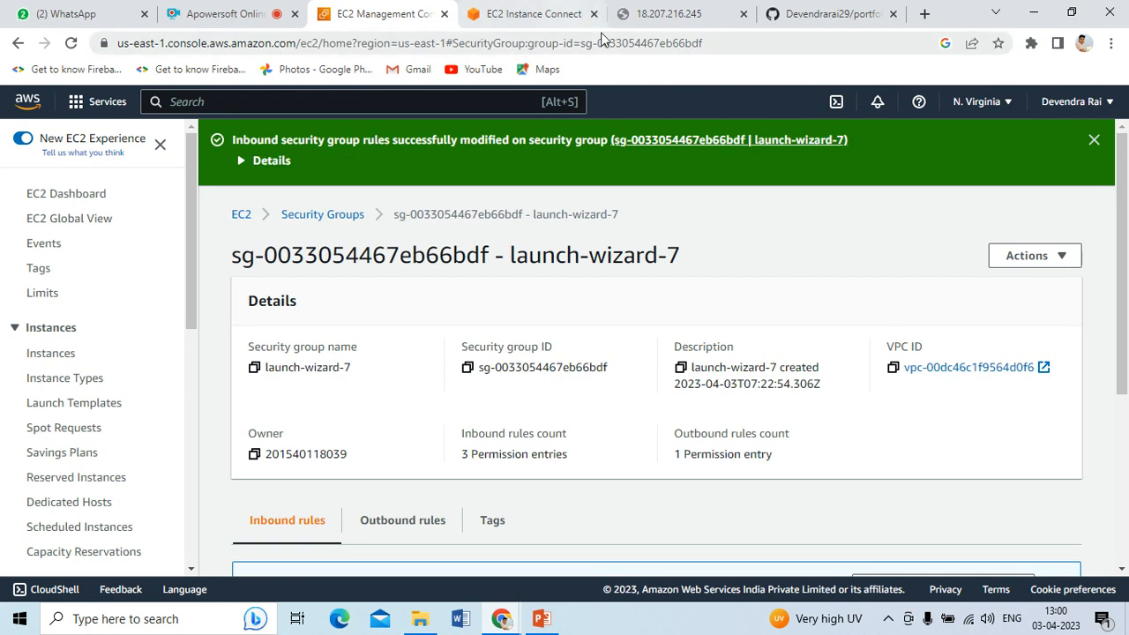
{"action": "left_click", "coordinate": [638, 16]}
{"action": "left_click", "coordinate": [68, 46]}
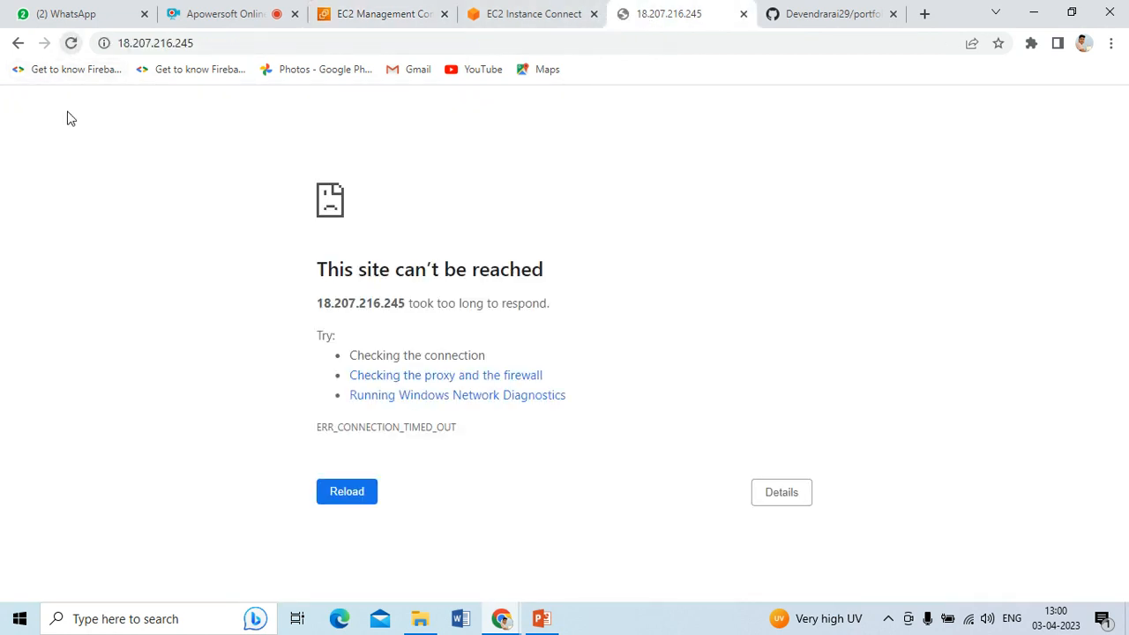
Reload 18.207.216.245 to get Apache's 'It works!' page, then go back to the terminal
{"action": "left_click", "coordinate": [71, 43]}
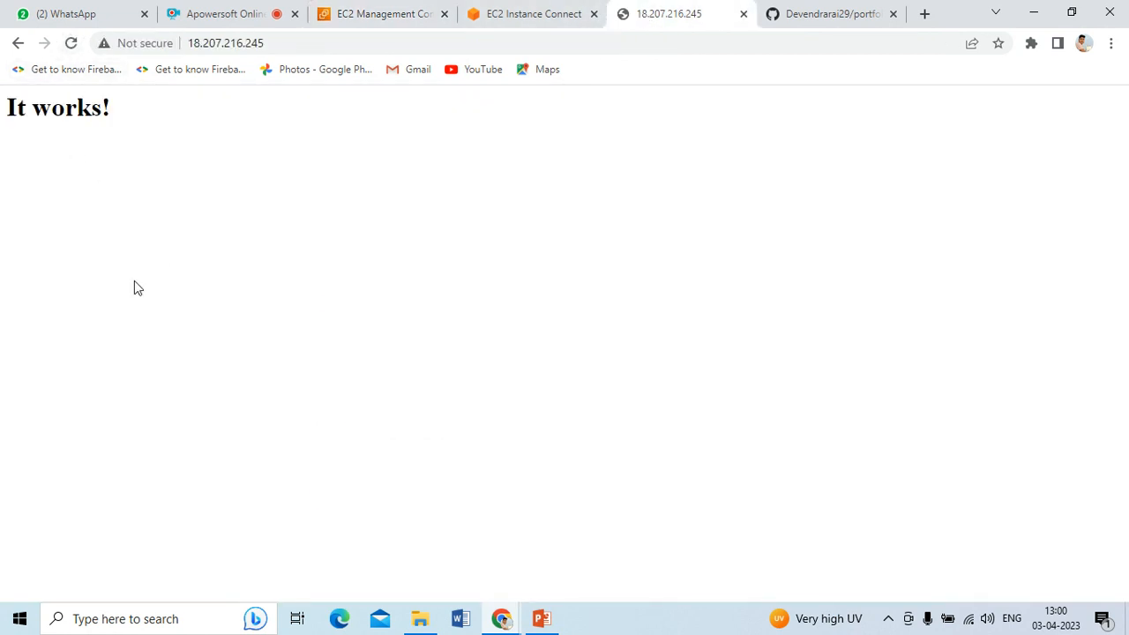
{"action": "left_click_drag", "start_coordinate": [123, 109], "coordinate": [3, 119]}
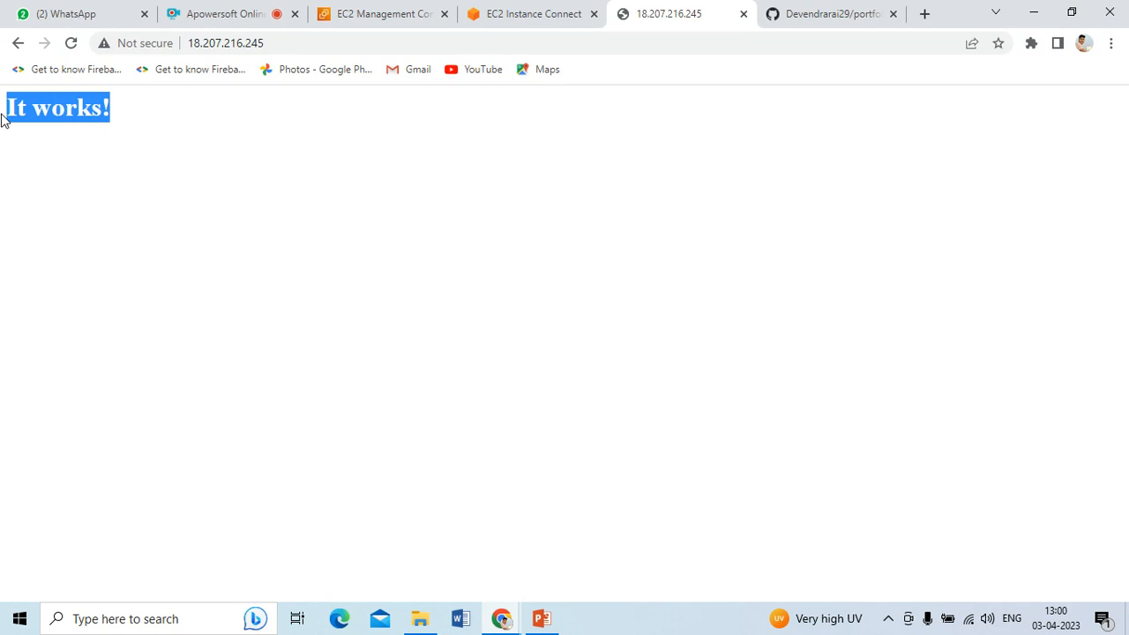
{"action": "left_click", "coordinate": [517, 21]}
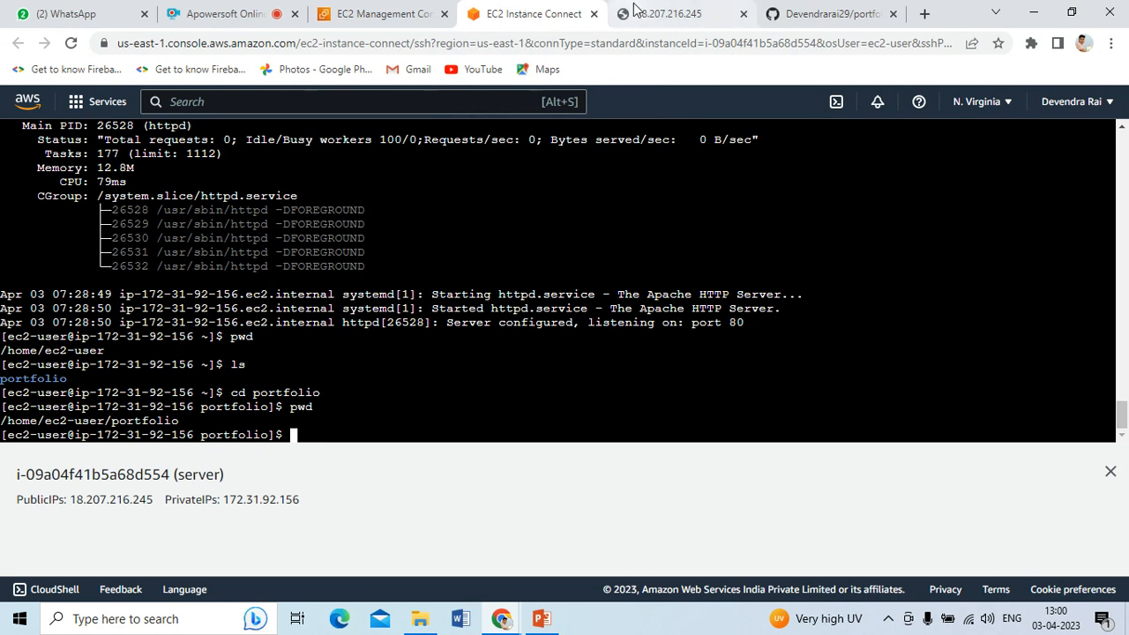
Copy 'sudo mv * /var/www/html' from line 11 of the Implementation slide and return to the terminal
{"action": "left_click", "coordinate": [539, 618]}
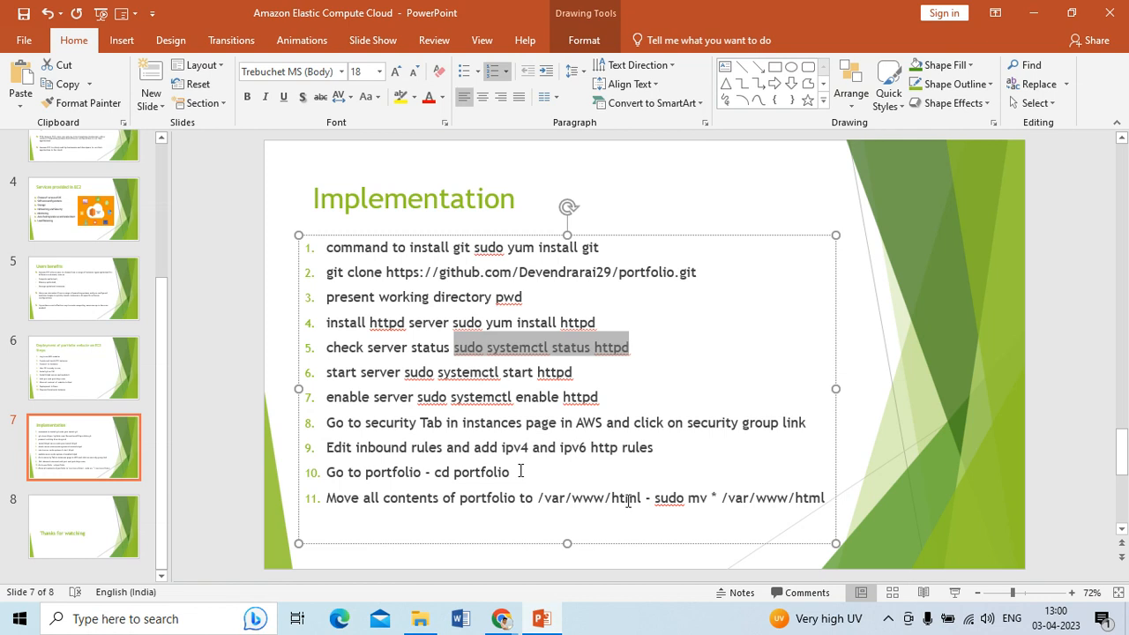
{"action": "left_click_drag", "start_coordinate": [653, 498], "coordinate": [825, 500]}
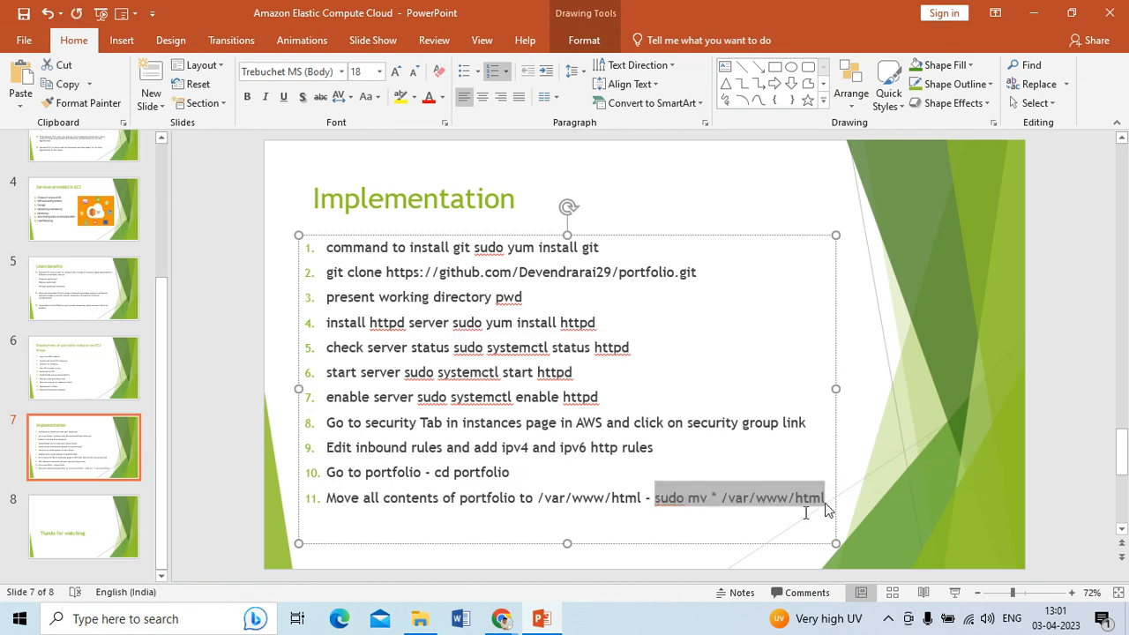
{"action": "mouse_move", "coordinate": [499, 622]}
{"action": "left_click", "coordinate": [332, 540]}
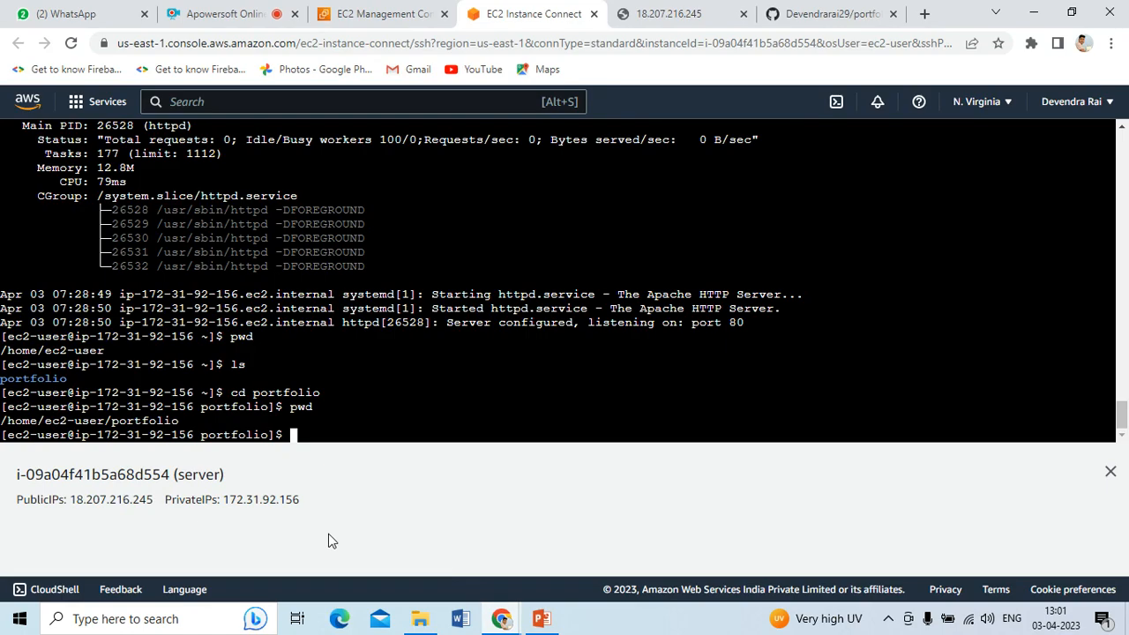
Run 'sudo mv * /var/www/html', then reload 18.207.216.245 to show the vCard portfolio site
{"action": "right_click", "coordinate": [294, 438]}
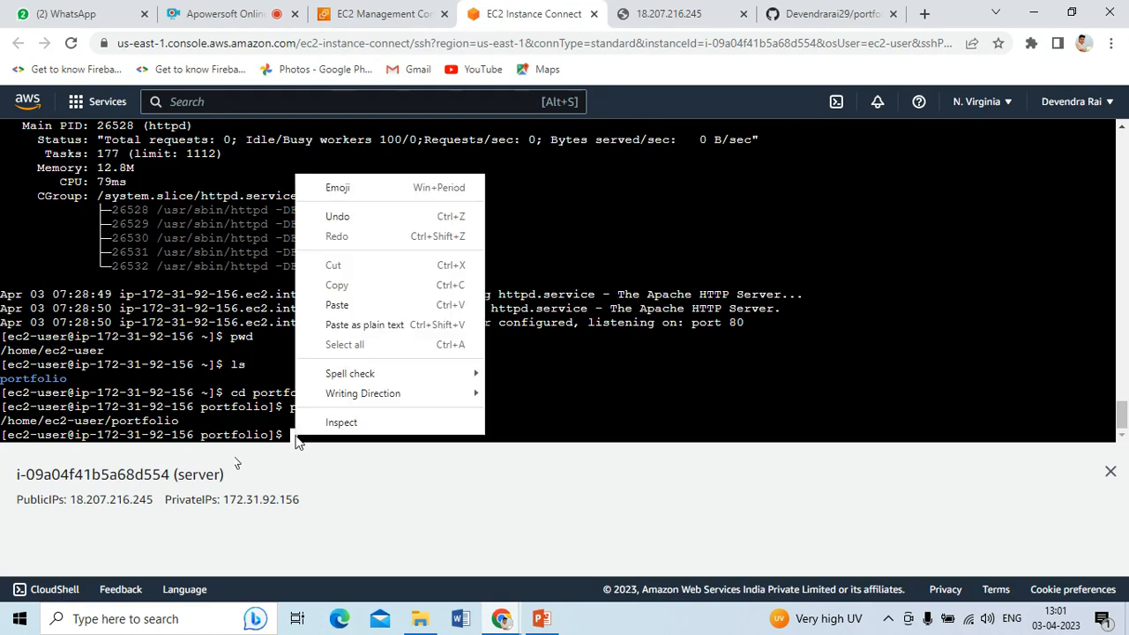
{"action": "left_click", "coordinate": [342, 302]}
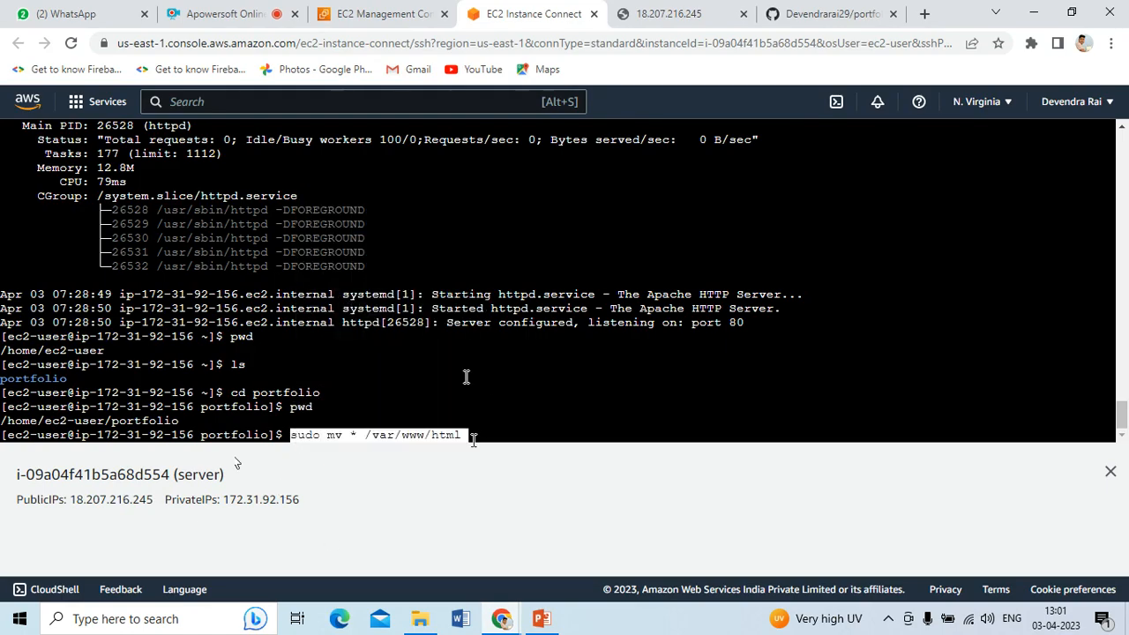
{"action": "key", "text": "Return"}
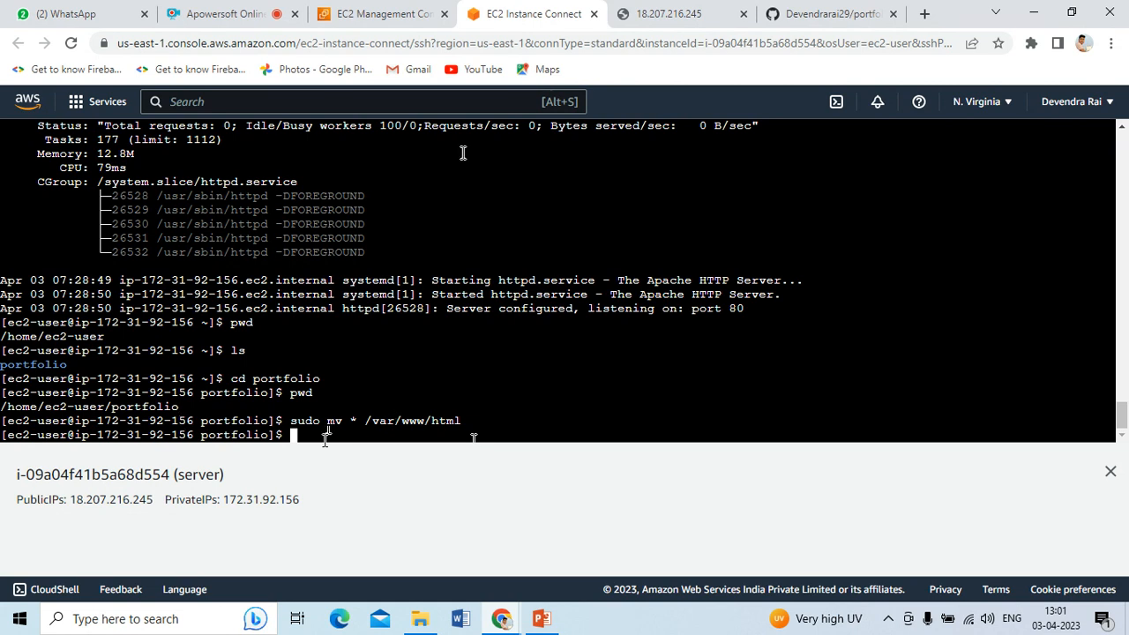
{"action": "left_click", "coordinate": [670, 13]}
{"action": "left_click", "coordinate": [69, 44]}
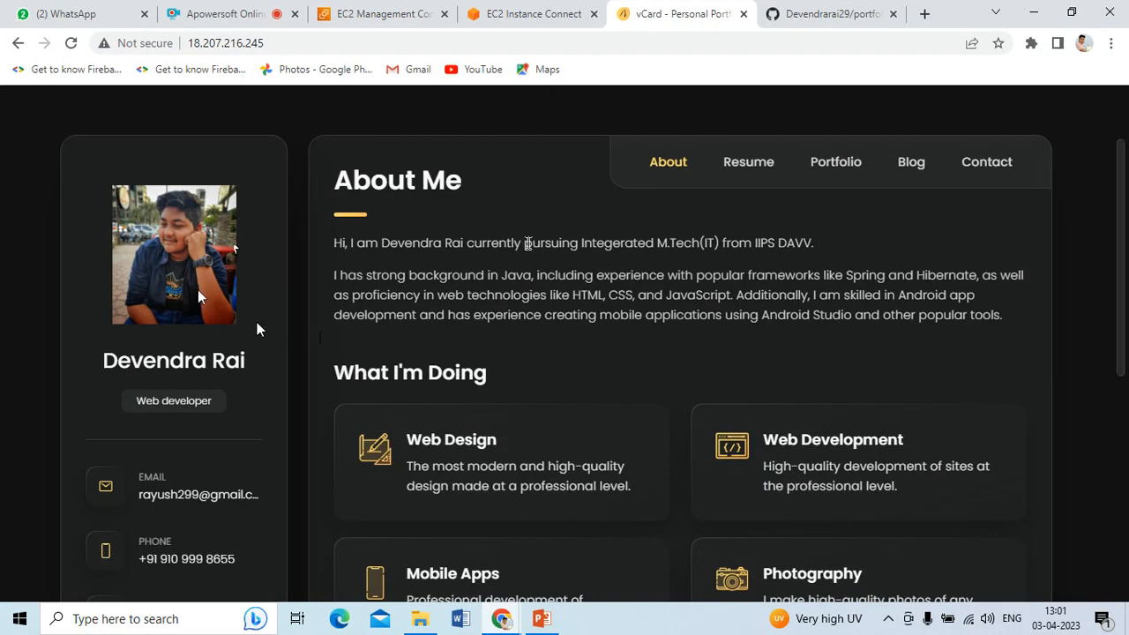
Scroll the live portfolio's About Me page, then view its Resume section
{"action": "scroll", "coordinate": [333, 305], "scroll_direction": "down", "scroll_amount": 4}
{"action": "scroll", "coordinate": [332, 307], "scroll_direction": "up", "scroll_amount": 4}
{"action": "left_click", "coordinate": [723, 166]}
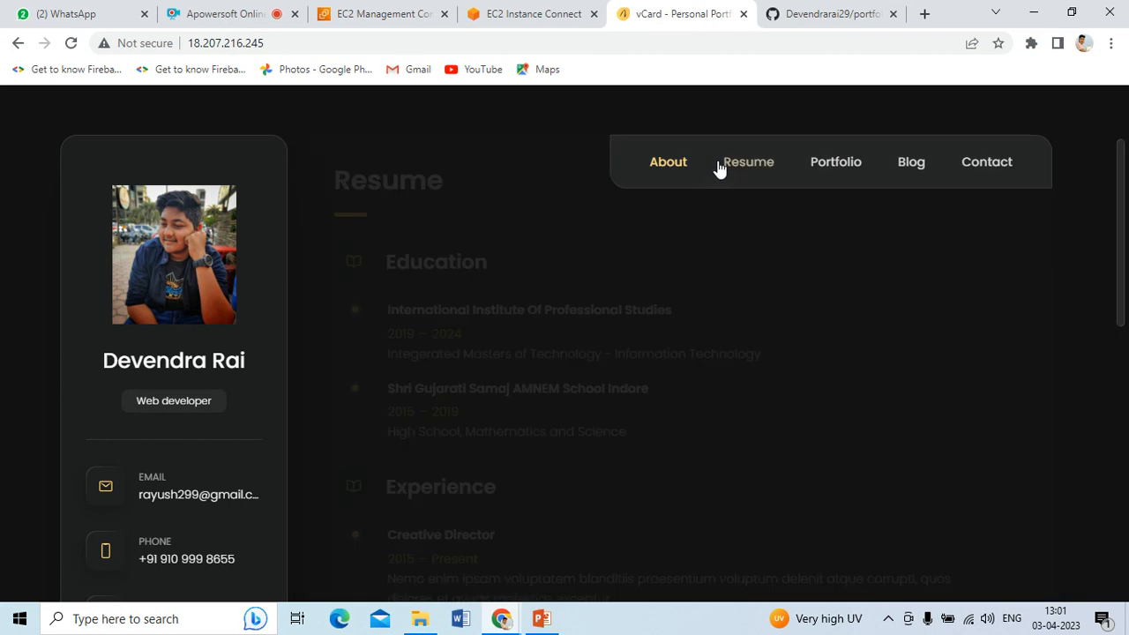
{"action": "scroll", "coordinate": [411, 291], "scroll_direction": "down", "scroll_amount": 5}
{"action": "scroll", "coordinate": [411, 292], "scroll_direction": "up", "scroll_amount": 5}
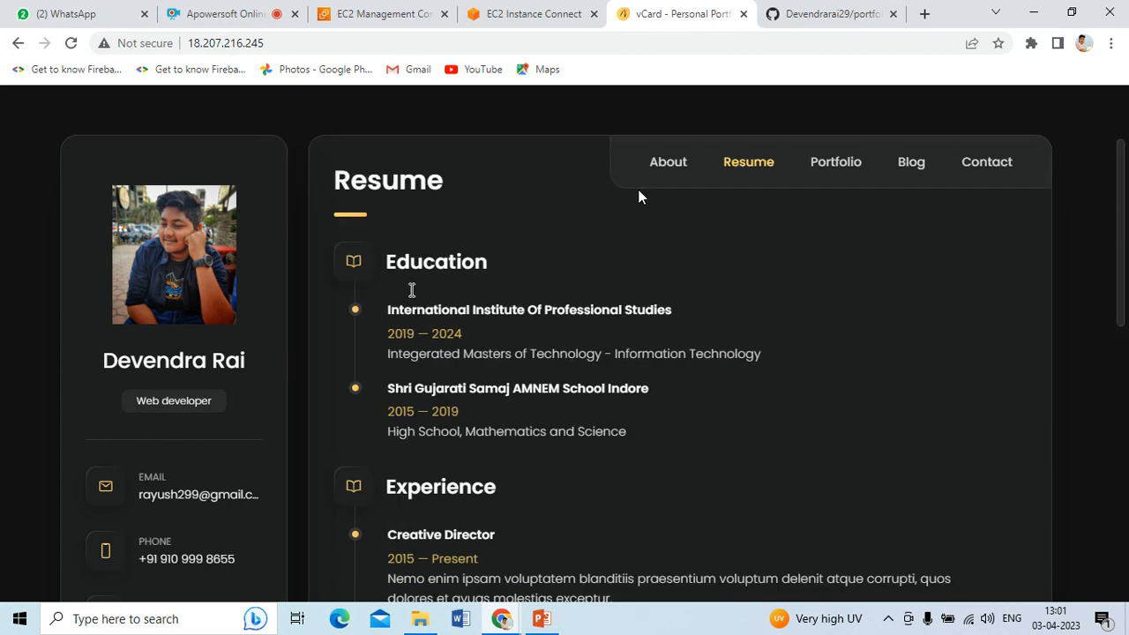
Browse the Portfolio, Blog and Contact sections of the live site
{"action": "left_click", "coordinate": [835, 166]}
{"action": "left_click", "coordinate": [908, 164]}
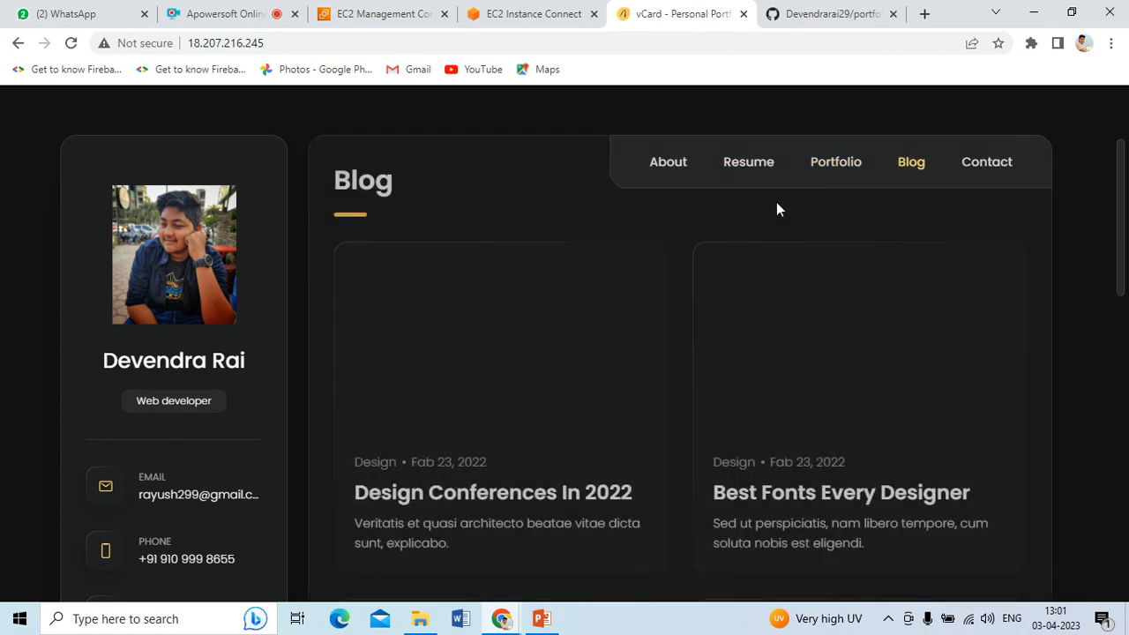
{"action": "left_click", "coordinate": [1006, 160]}
{"action": "scroll", "coordinate": [166, 306], "scroll_direction": "down", "scroll_amount": 4}
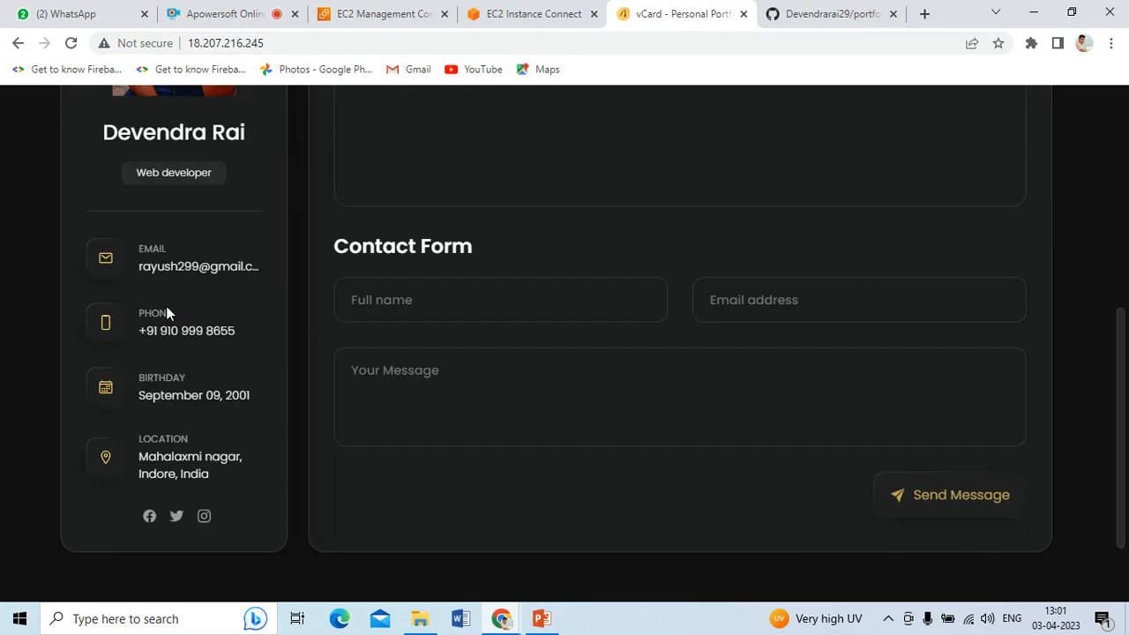
{"action": "scroll", "coordinate": [177, 371], "scroll_direction": "up", "scroll_amount": 4}
Return to About Me, then bring PowerPoint forward to the closing slide
{"action": "left_click", "coordinate": [670, 165]}
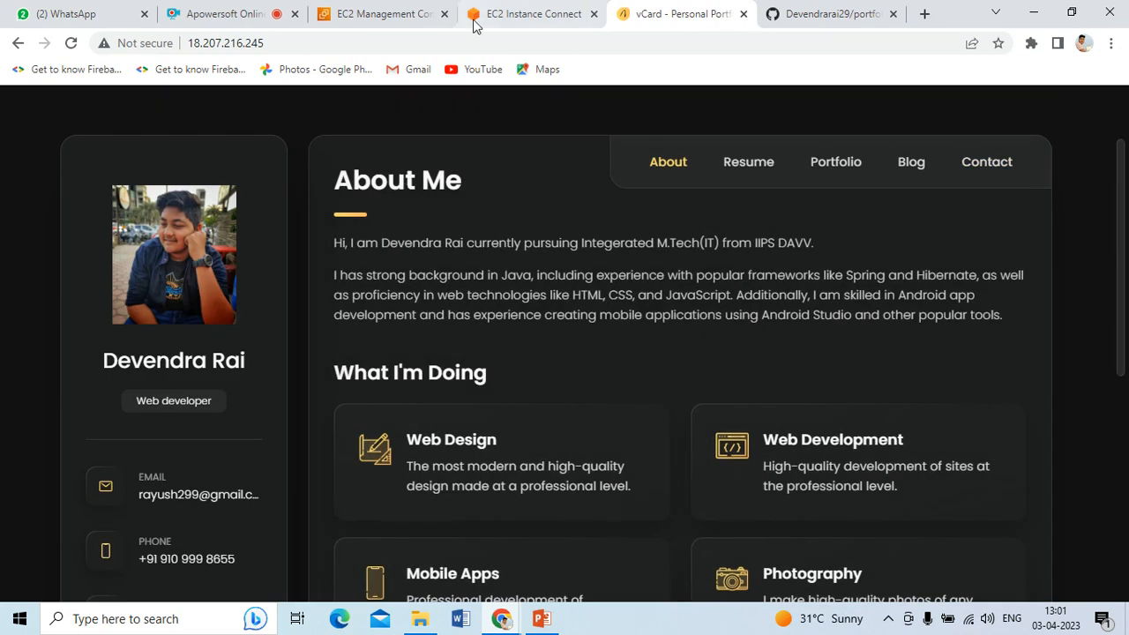
{"action": "left_click", "coordinate": [541, 618]}
{"action": "scroll", "coordinate": [378, 396], "scroll_direction": "down", "scroll_amount": 2}
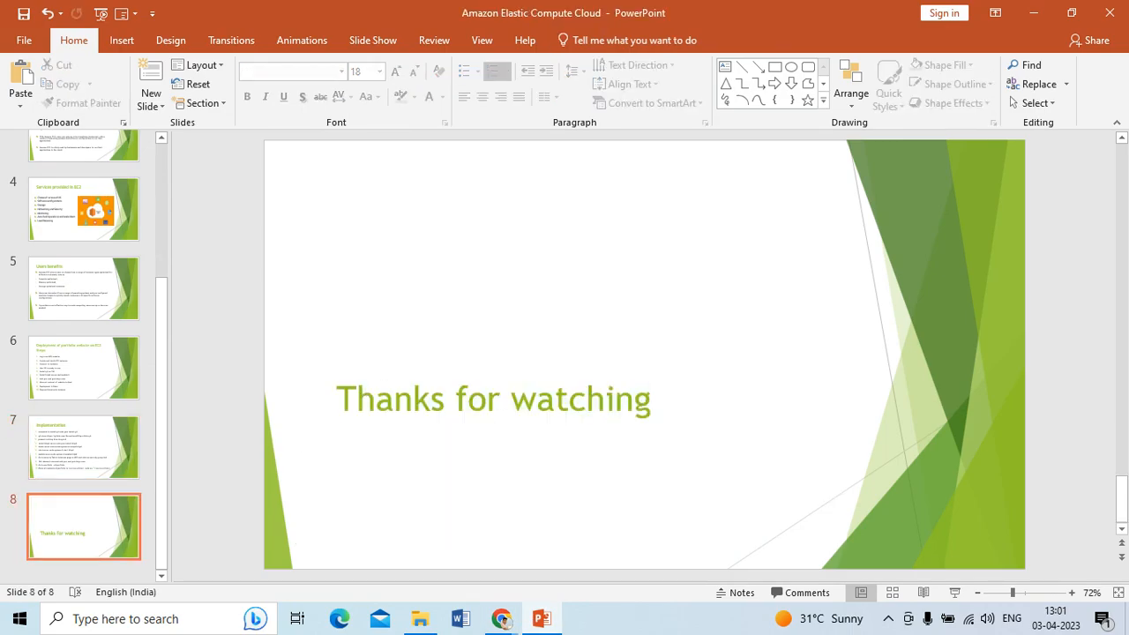
Bring the vCard portfolio browser window forward and switch to the Apowersoft recorder tab
{"action": "mouse_move", "coordinate": [501, 618]}
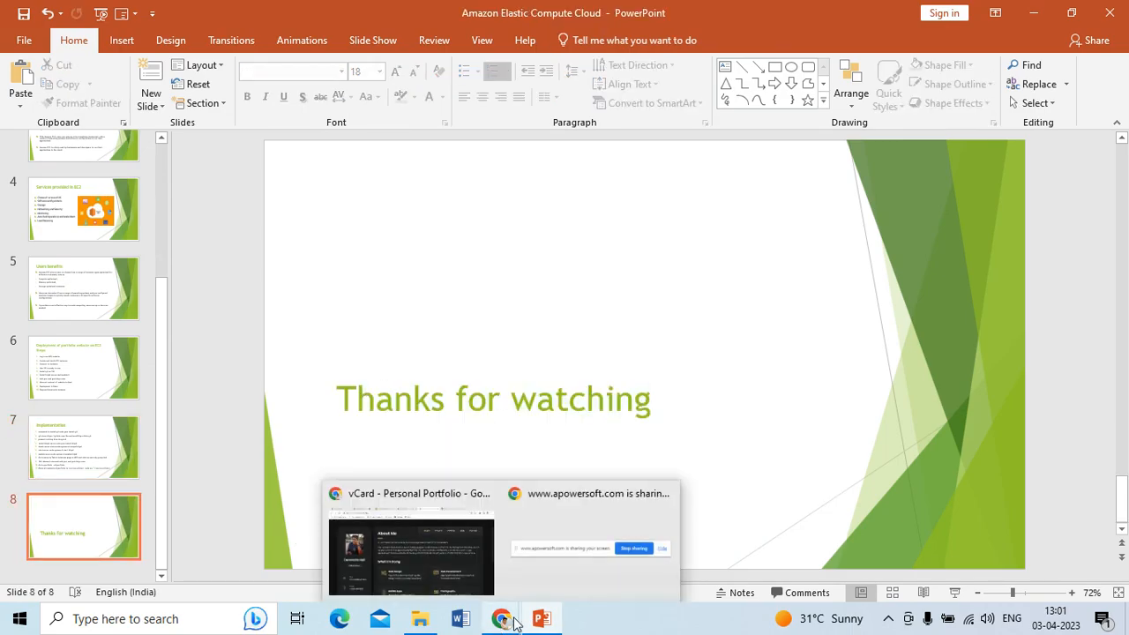
{"action": "left_click", "coordinate": [420, 559]}
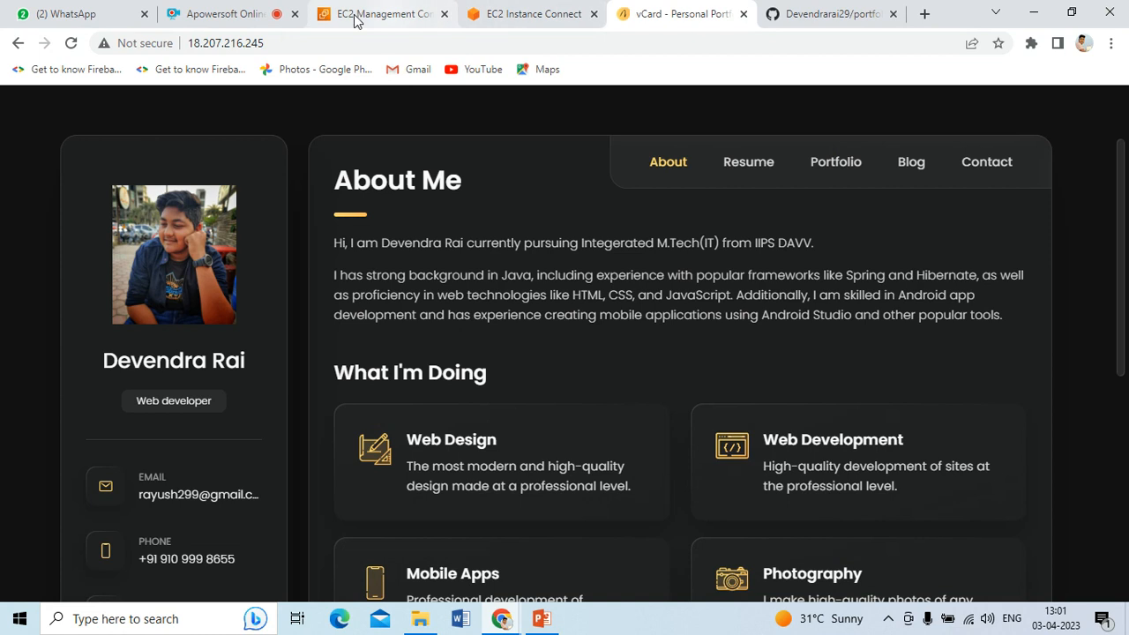
{"action": "left_click", "coordinate": [238, 14]}
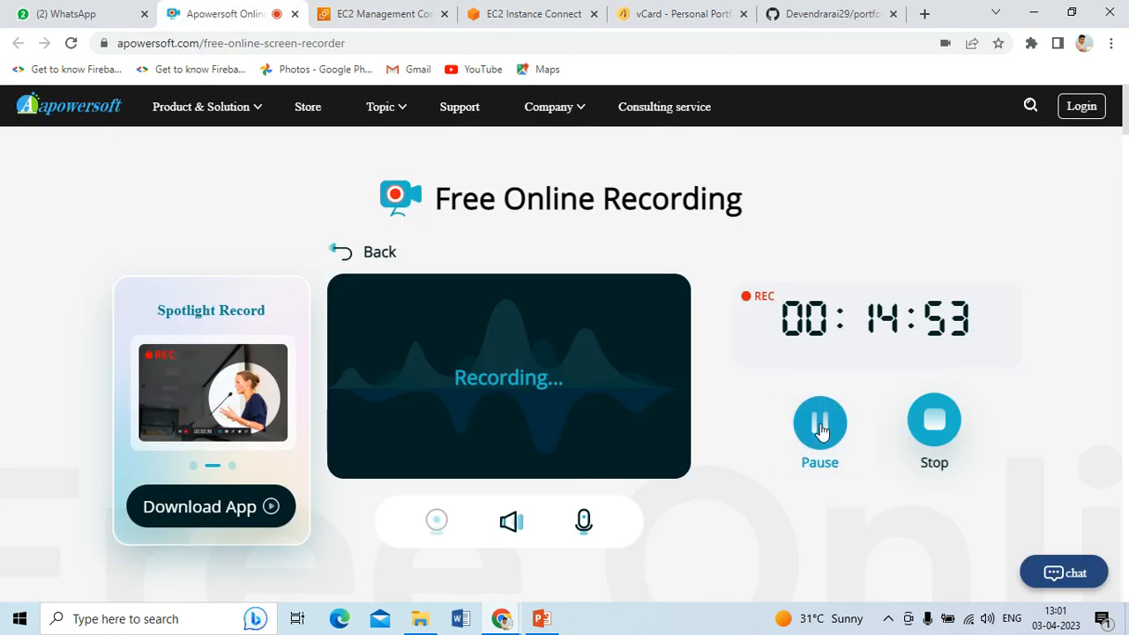